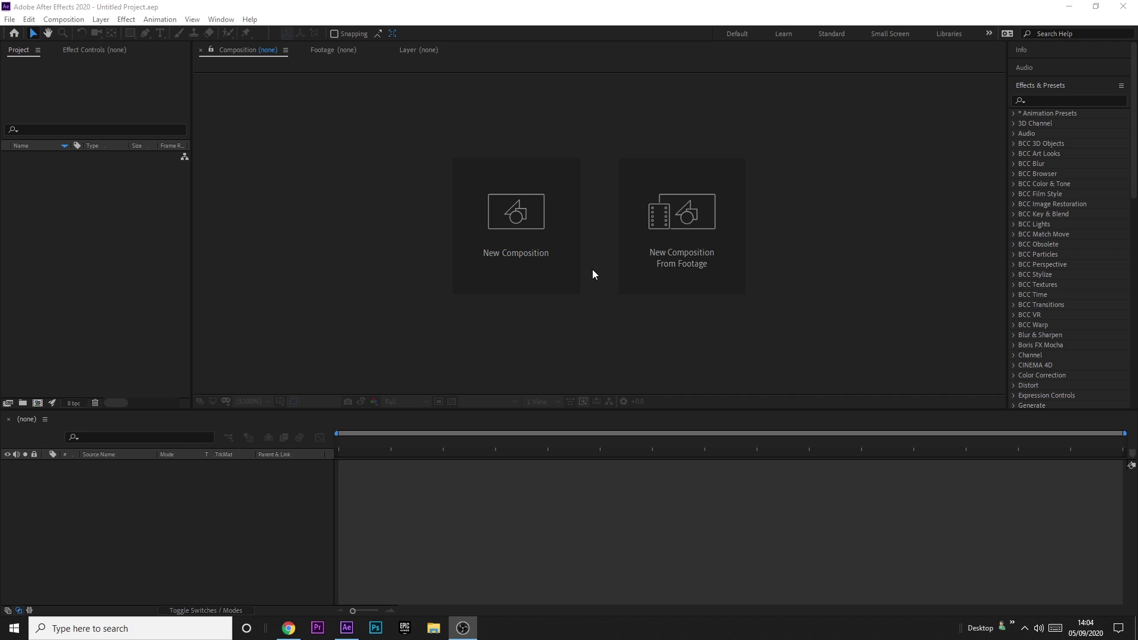
Create a 1920 × 1080 px composition named Comp 1 with a frame rate of 30 fps.
left_click(91, 293)
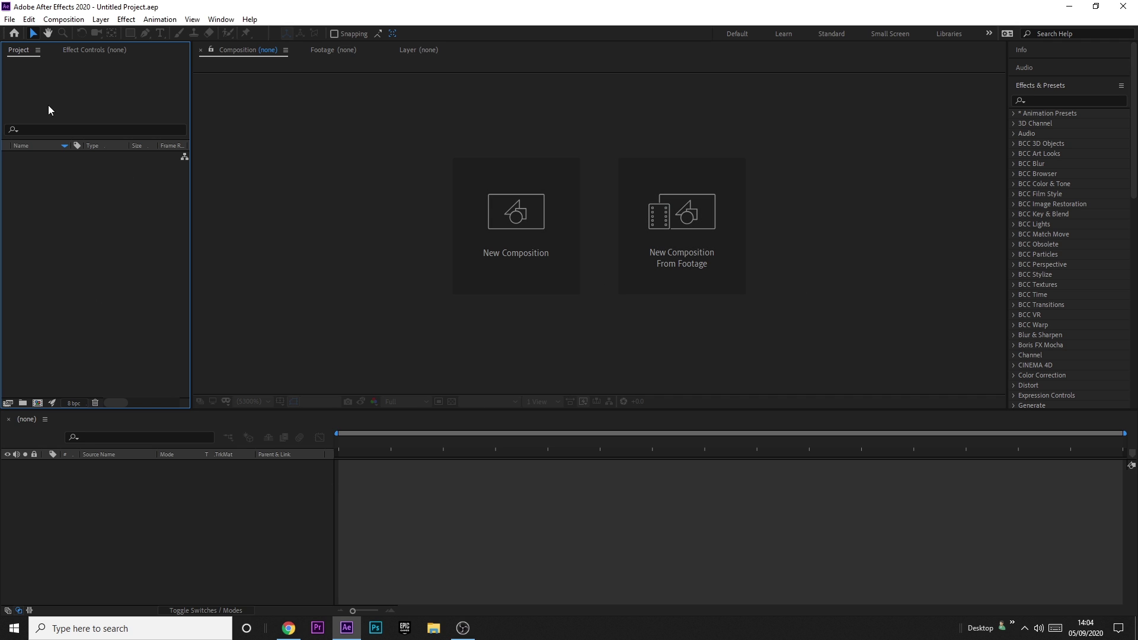
right_click(116, 274)
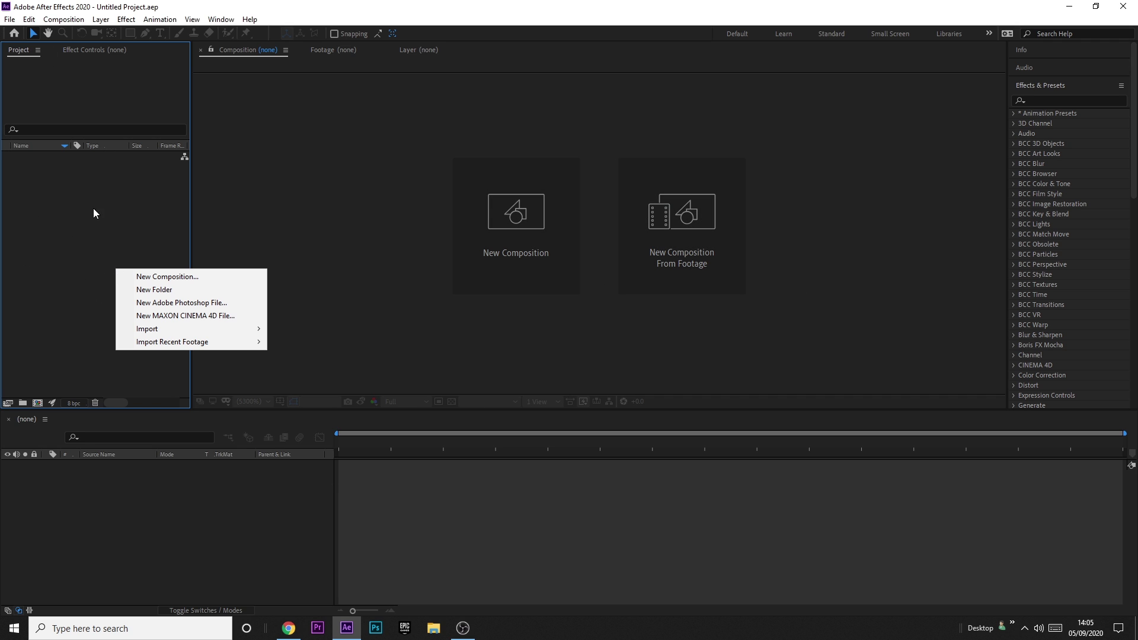
left_click(153, 276)
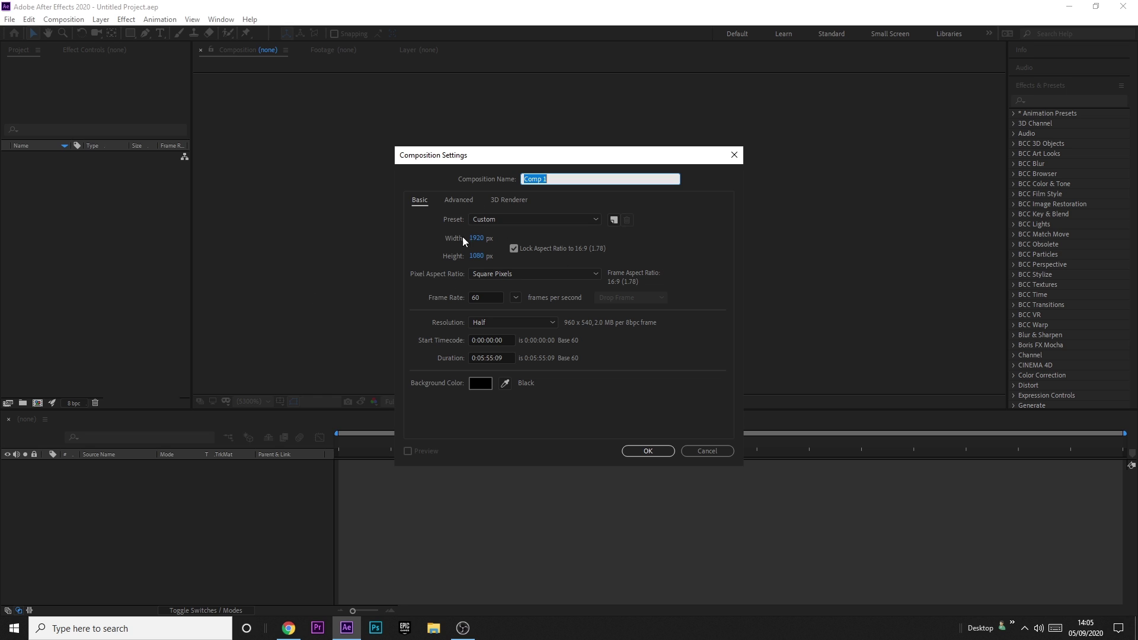
left_click(516, 296)
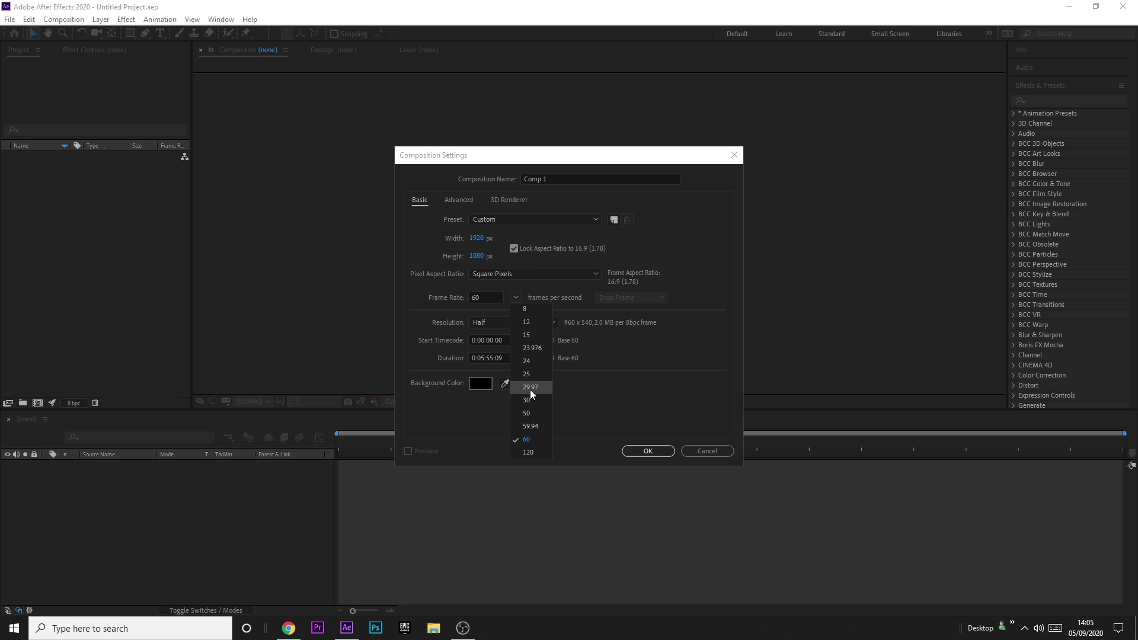
left_click(524, 374)
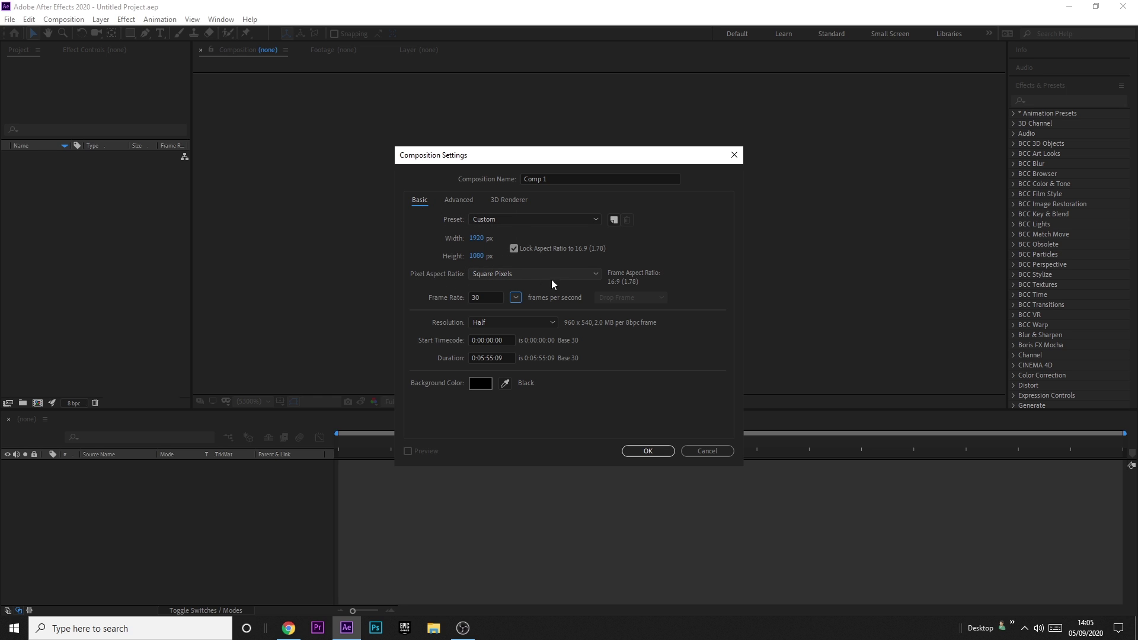
key("Return")
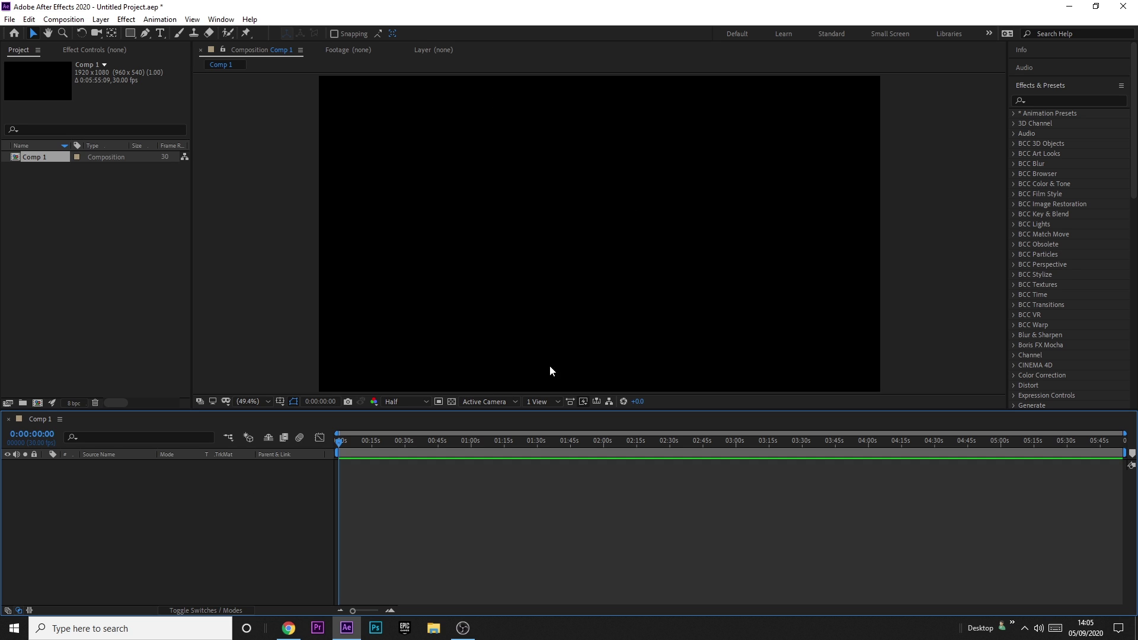
left_click(451, 402)
left_click(452, 403)
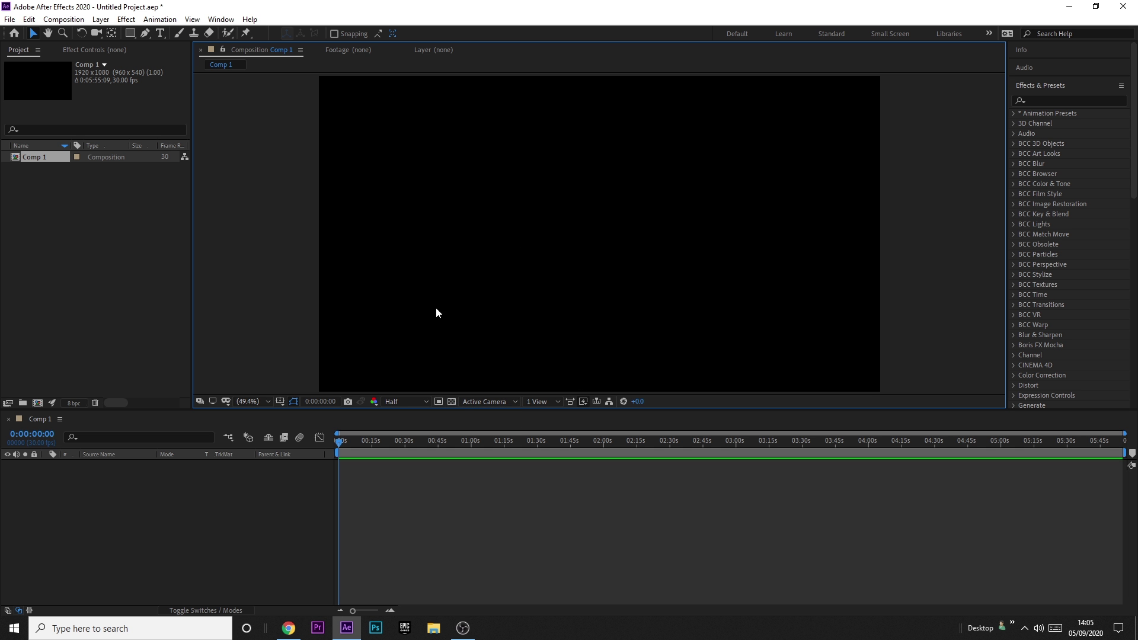
left_click(450, 402)
left_click(451, 403)
Add a text layer to the composition reading "NAME".
left_click(131, 496)
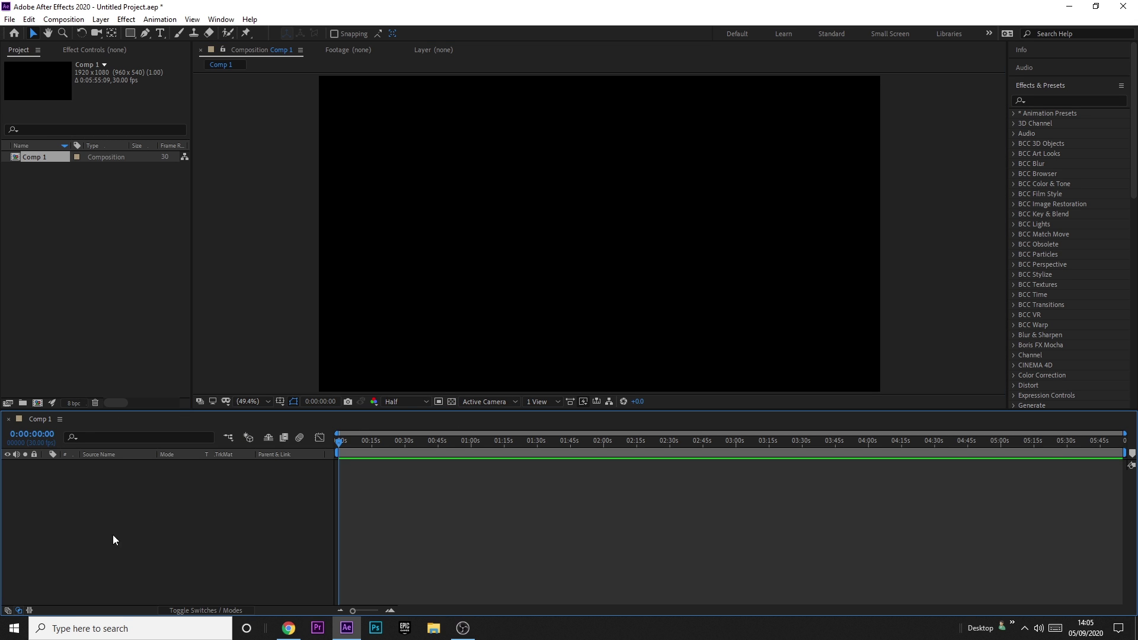
right_click(144, 502)
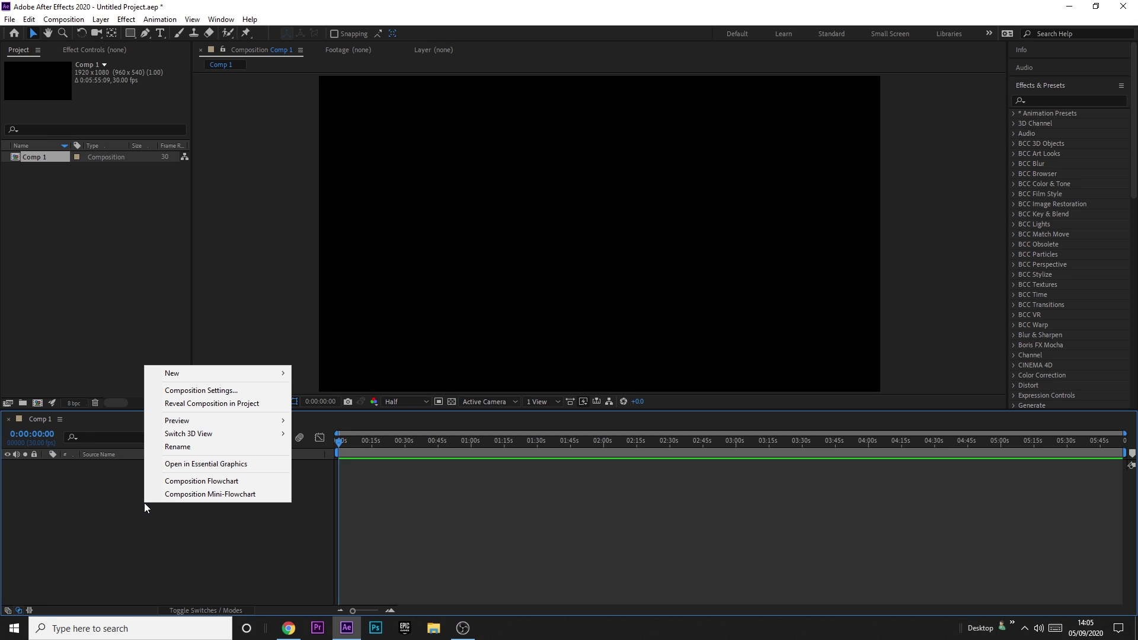
mouse_move(178, 371)
left_click(400, 370)
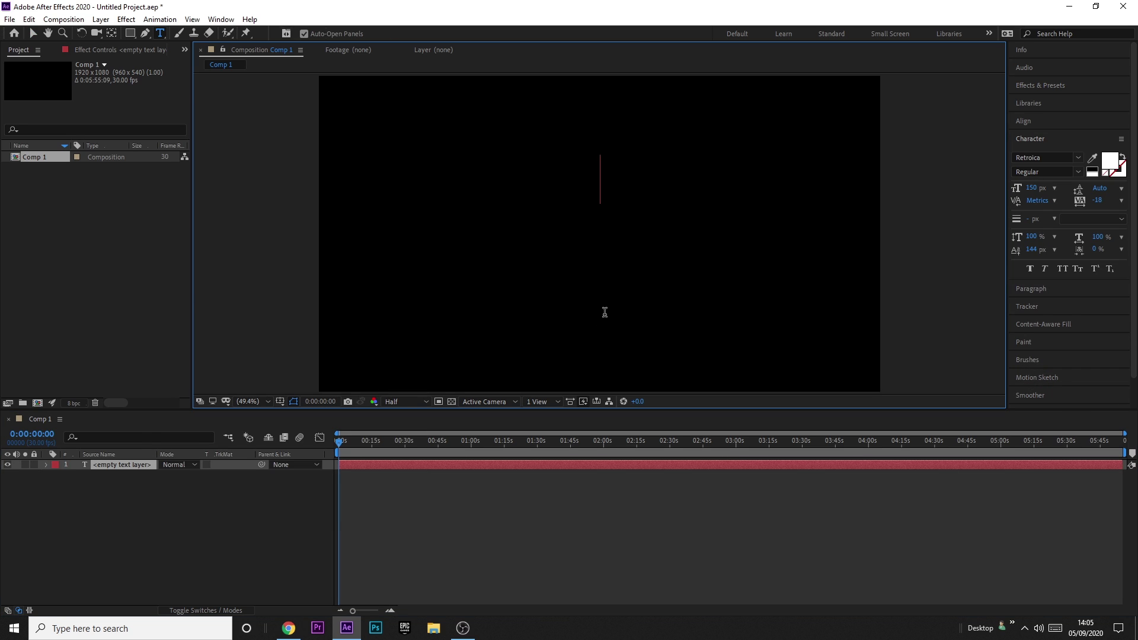
type("NAME")
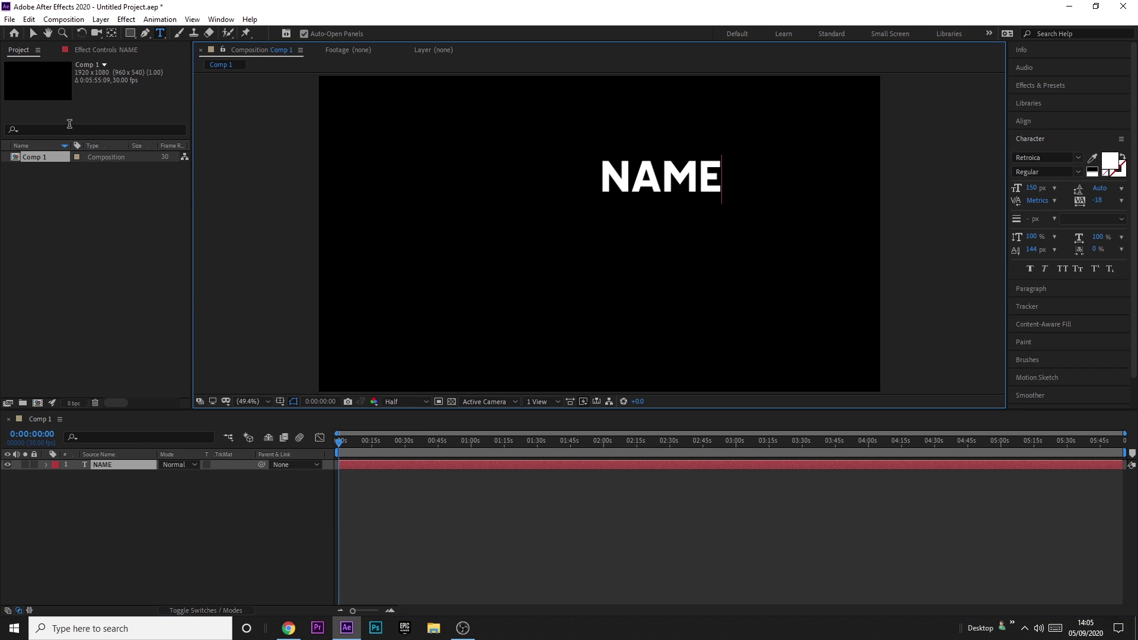
Centre the NAME layer's anchor point within the text and centre the layer in the composition.
left_click(34, 33)
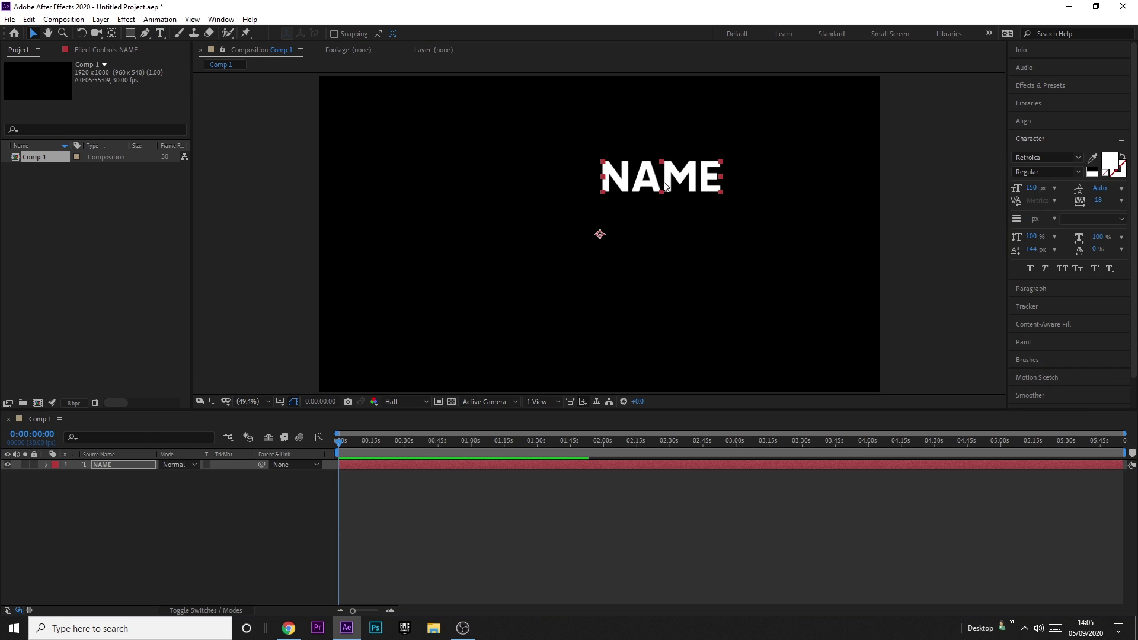
left_click_drag(668, 186, 618, 251)
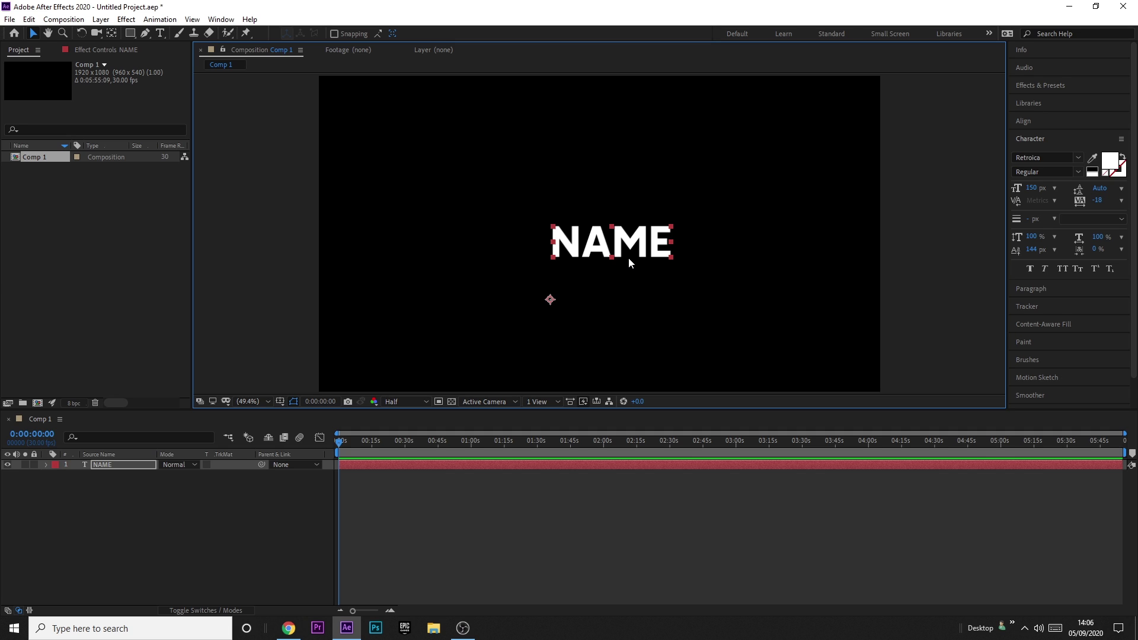
left_click_drag(628, 257, 620, 253)
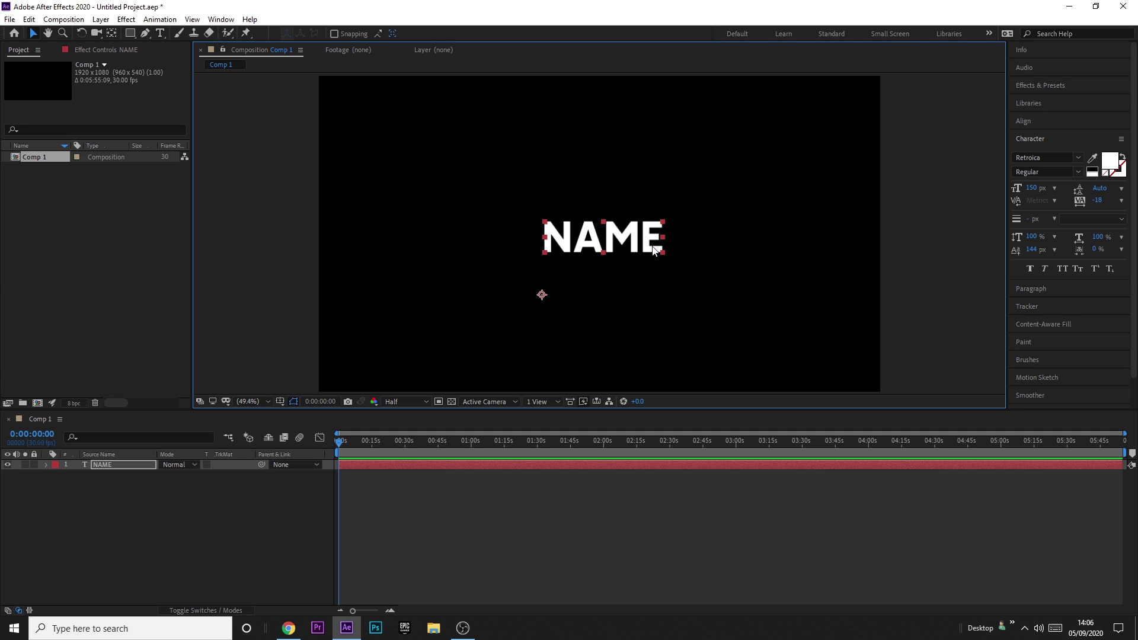
key("ctrl+alt+Home")
key("ctrl+Home")
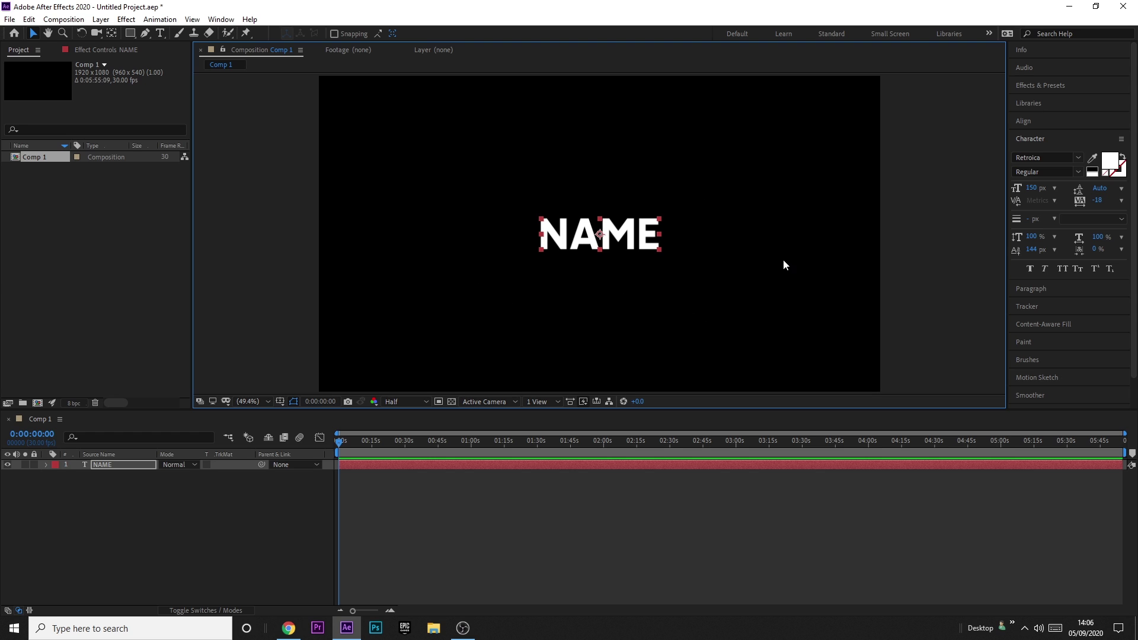
Trace the letter N with an open four-point Pen path on a new shape layer, leaving the text layer unselected.
scroll(609, 224, "up", 3)
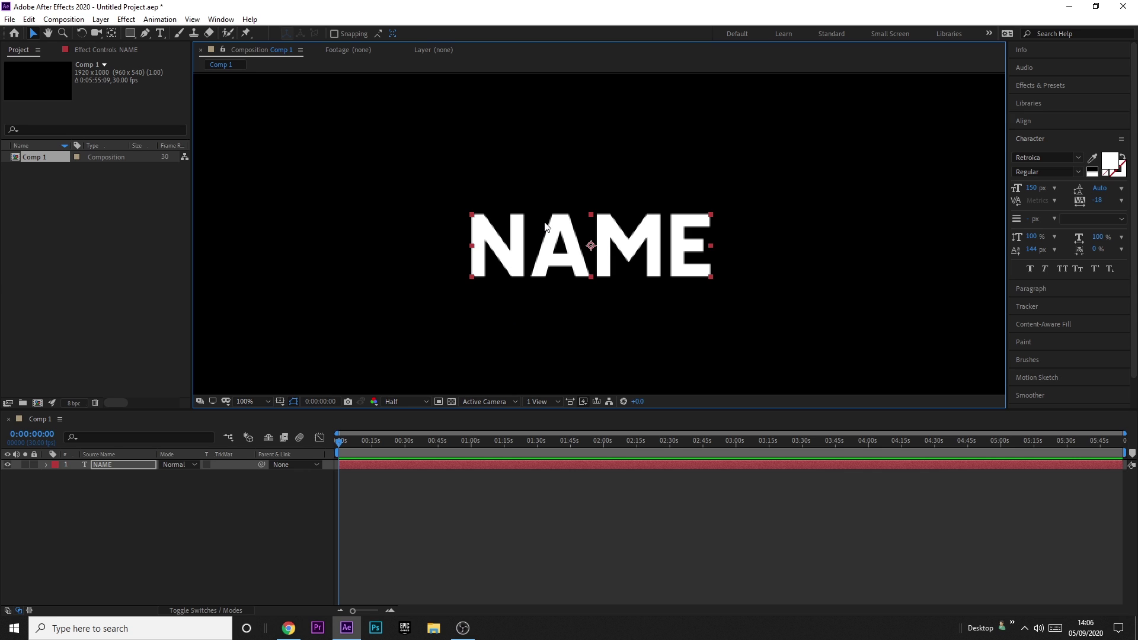
left_click(109, 511)
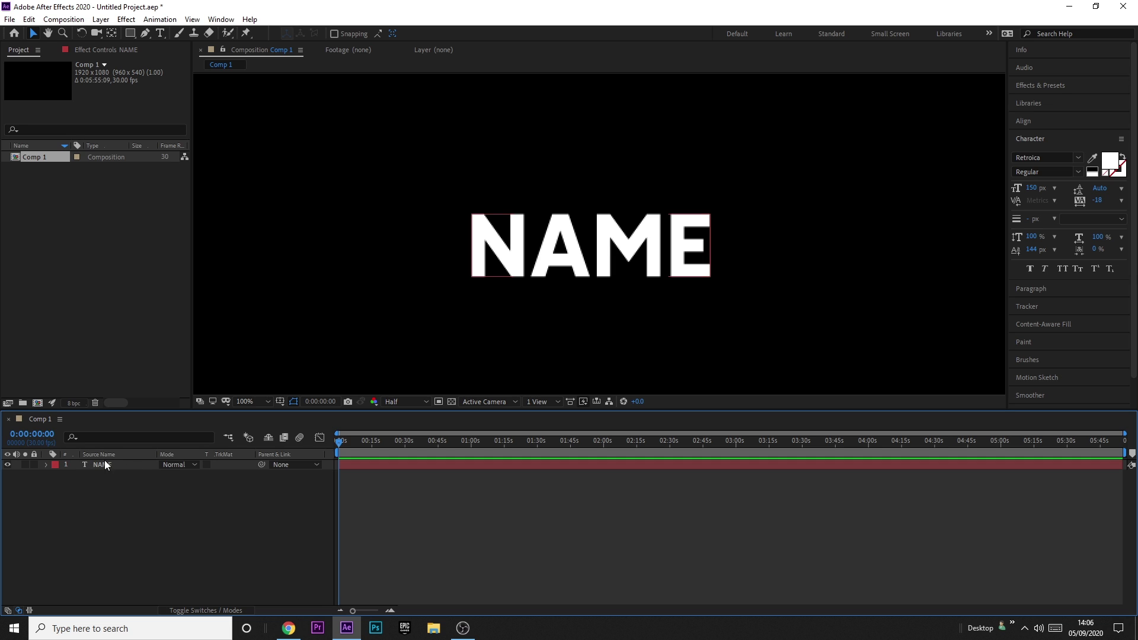
left_click(145, 32)
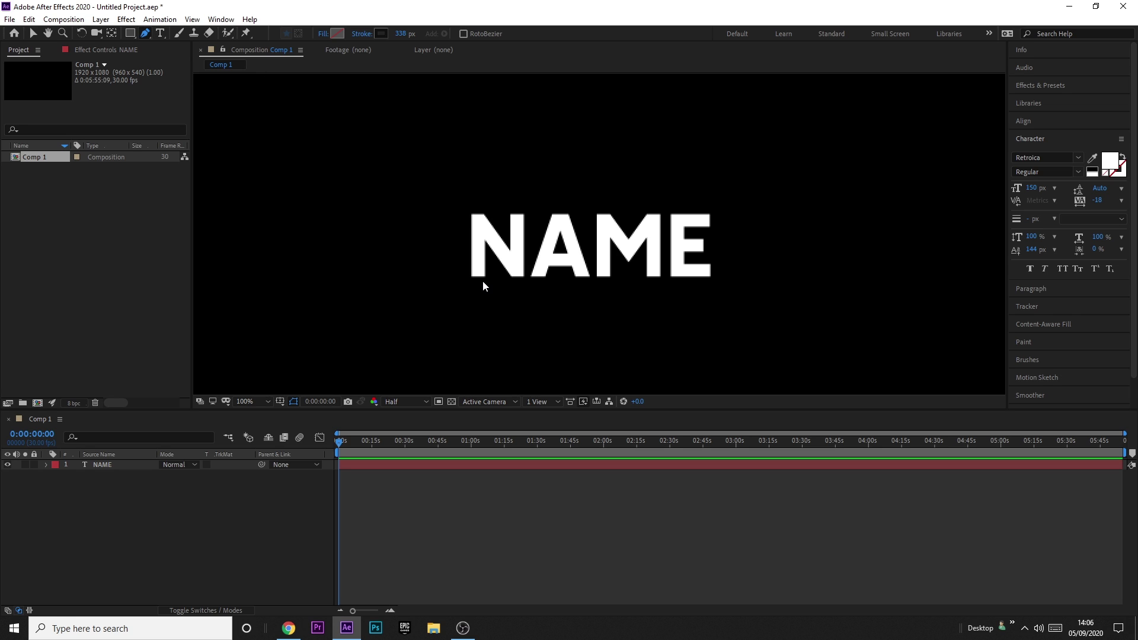
scroll(483, 279, "up", 1)
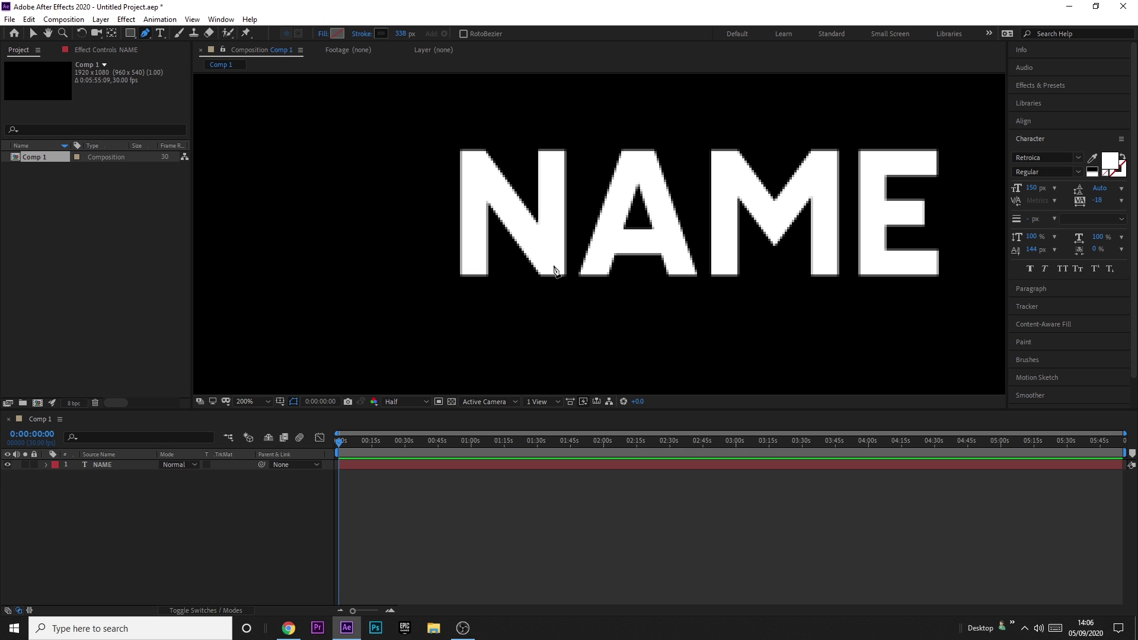
left_click(473, 285)
left_click(476, 160)
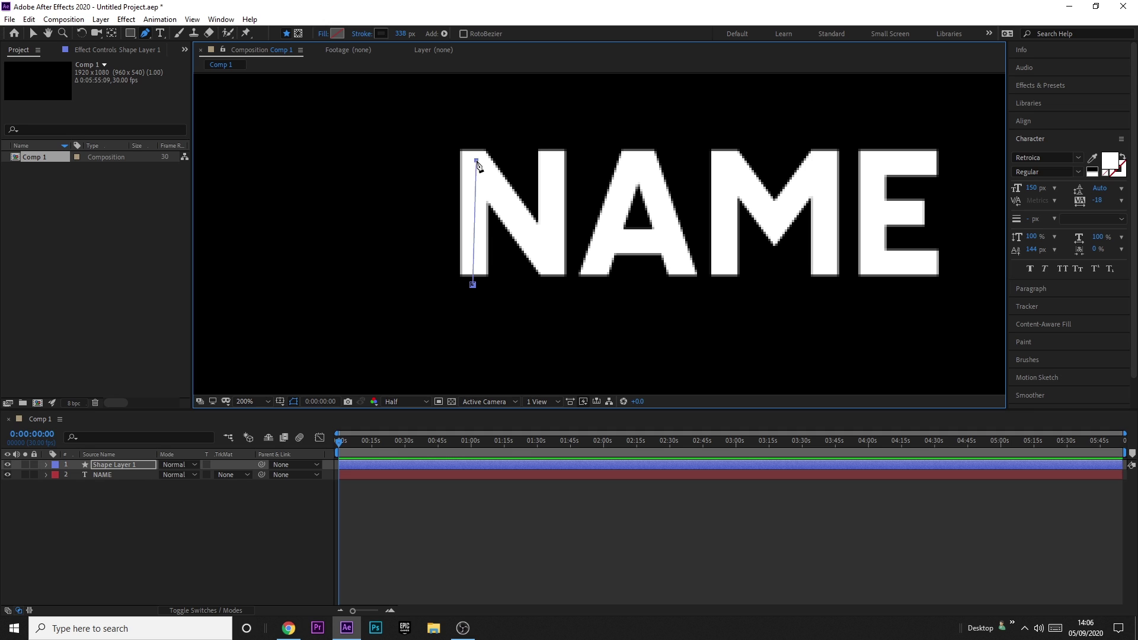
left_click(550, 264)
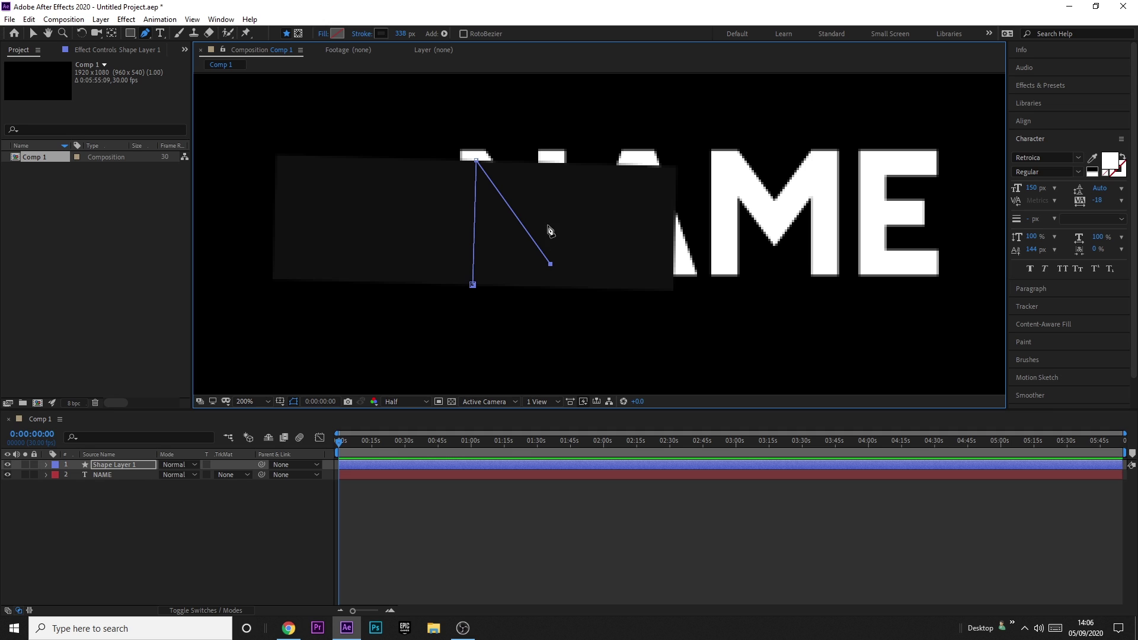
left_click(550, 150)
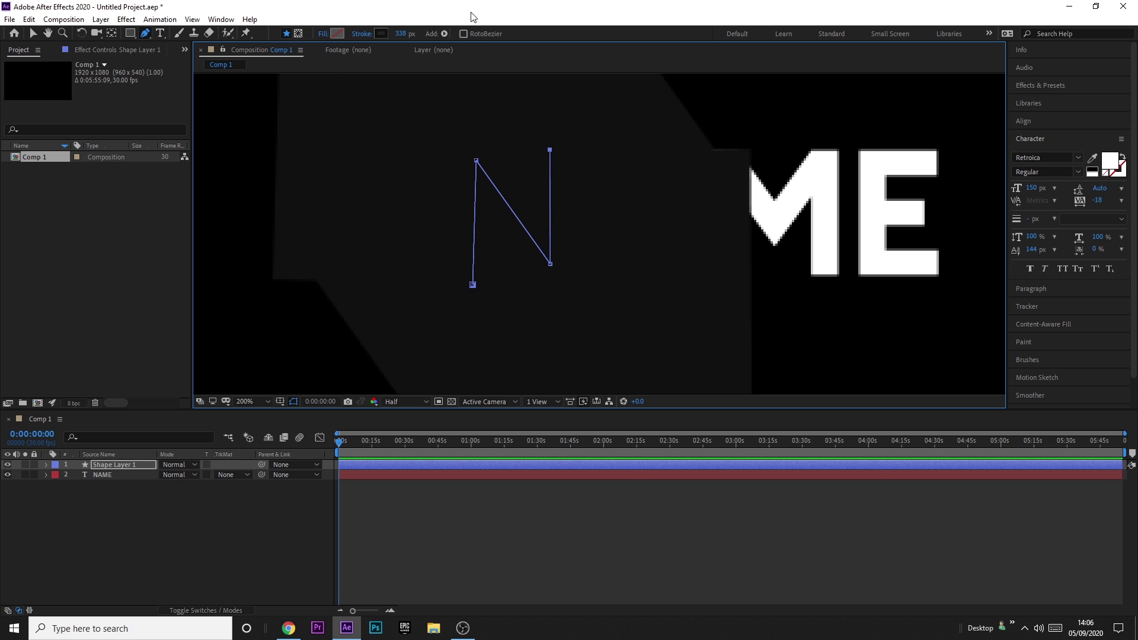
Set the N path's stroke width to 15 px.
left_click(402, 34)
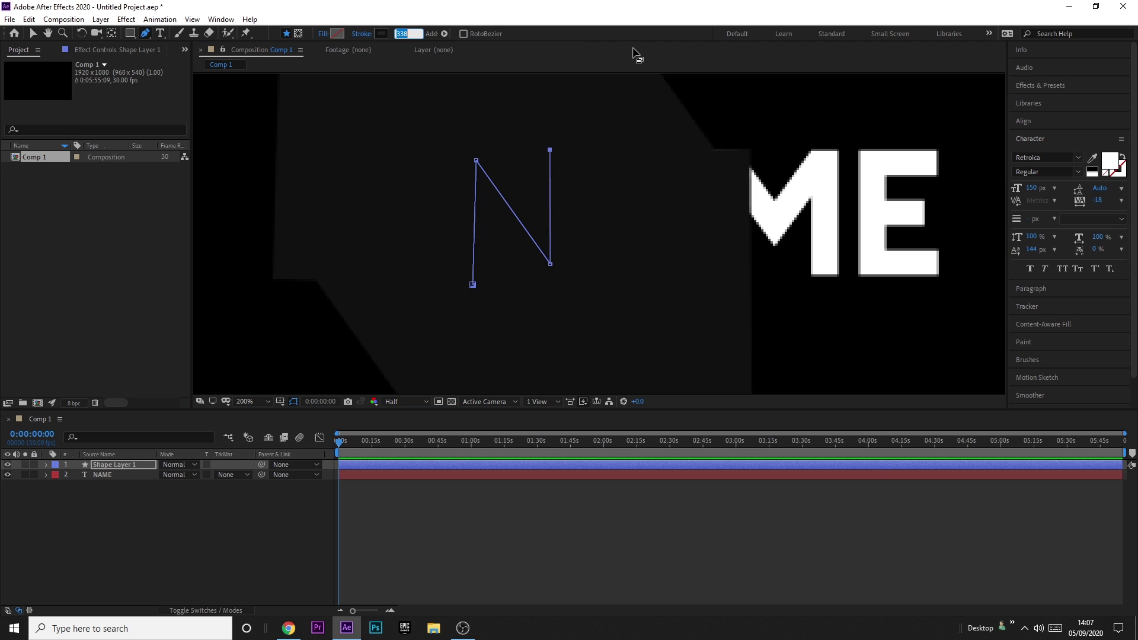
type("15")
key("Return")
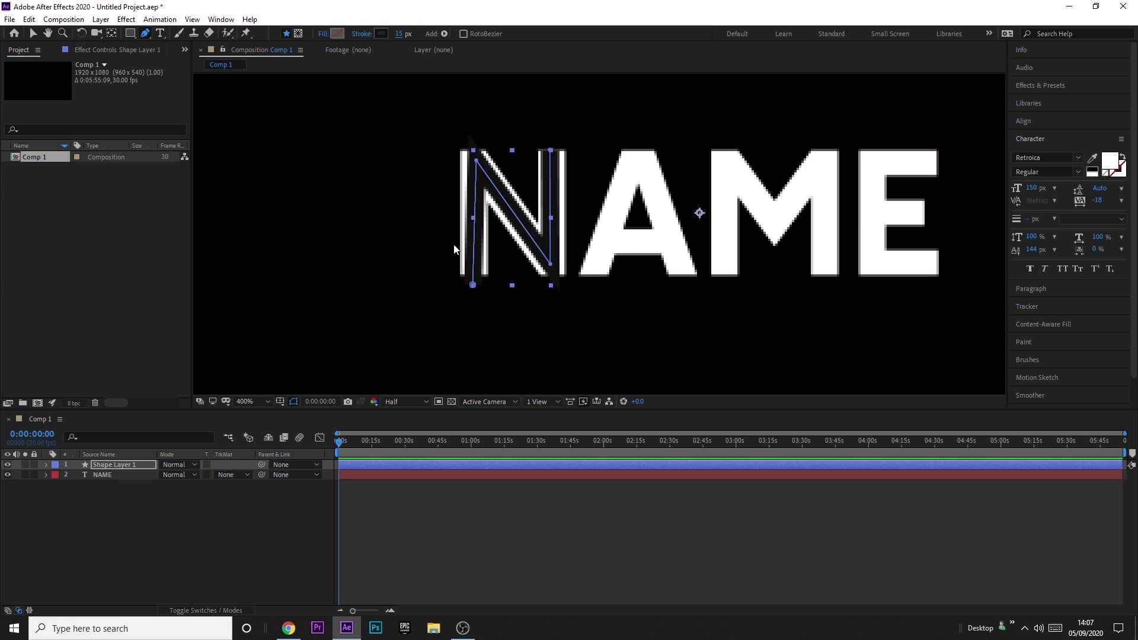
Fine-tune the N path's end and corner points to follow the letter, and set its stroke width to 35 px.
scroll(452, 248, "up", 2)
scroll(541, 273, "down", 2)
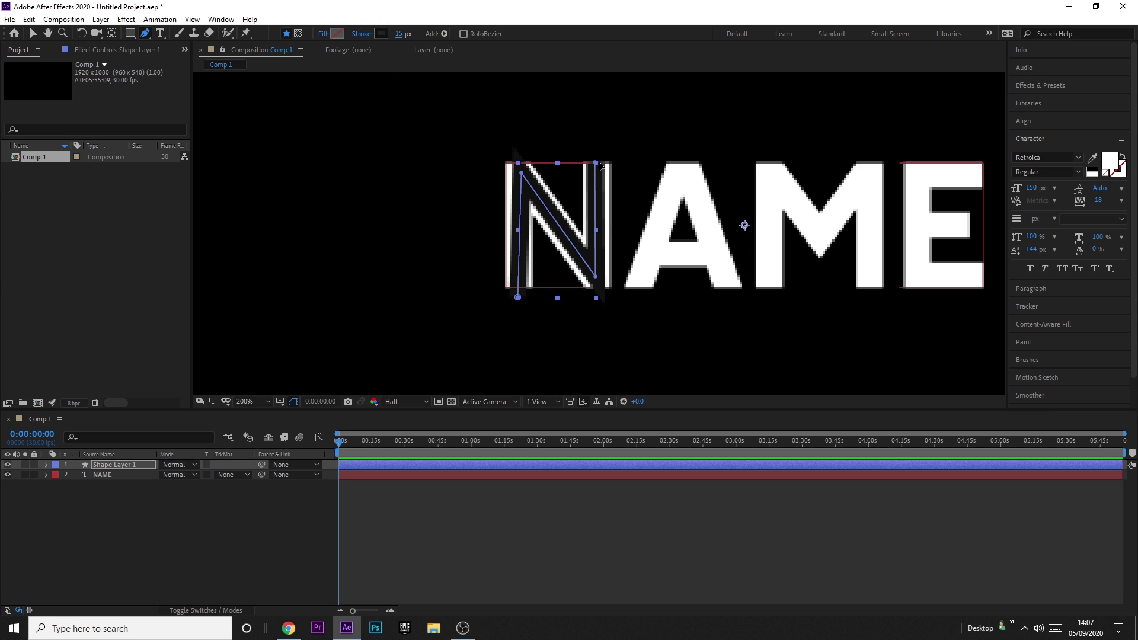
left_click_drag(597, 163, 598, 158)
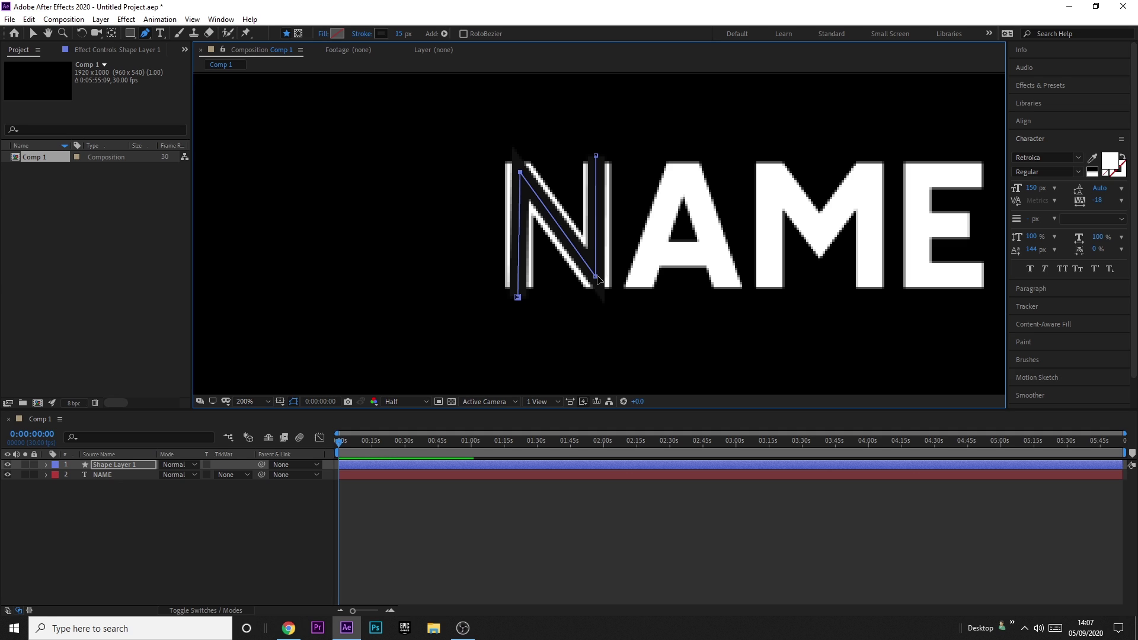
left_click_drag(595, 277, 596, 282)
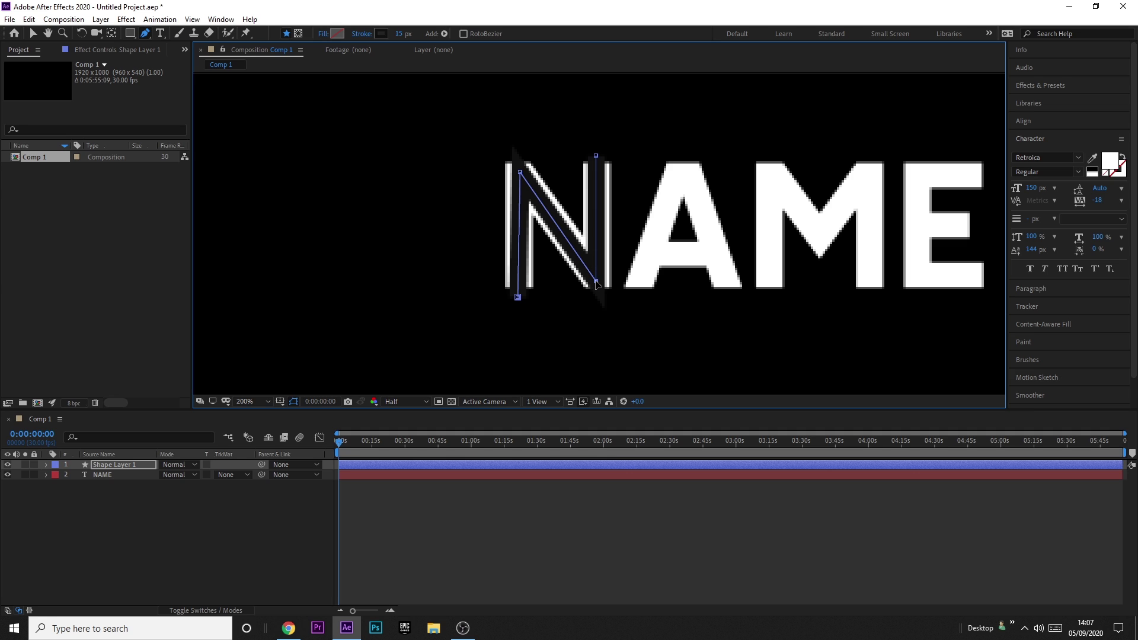
left_click_drag(519, 173, 519, 170)
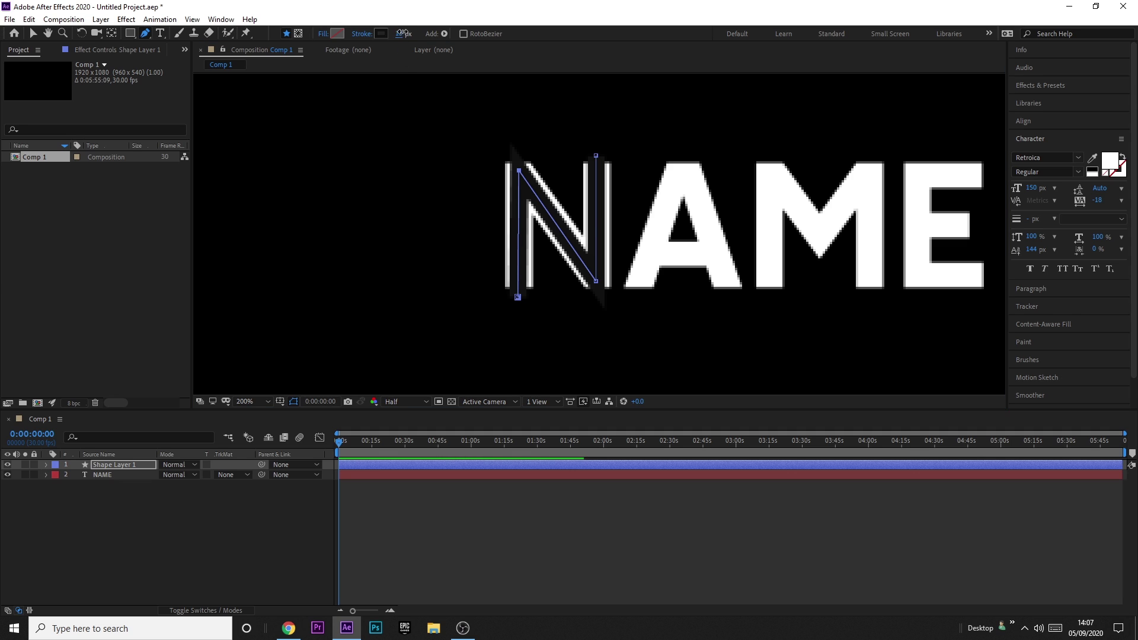
left_click_drag(399, 34, 420, 35)
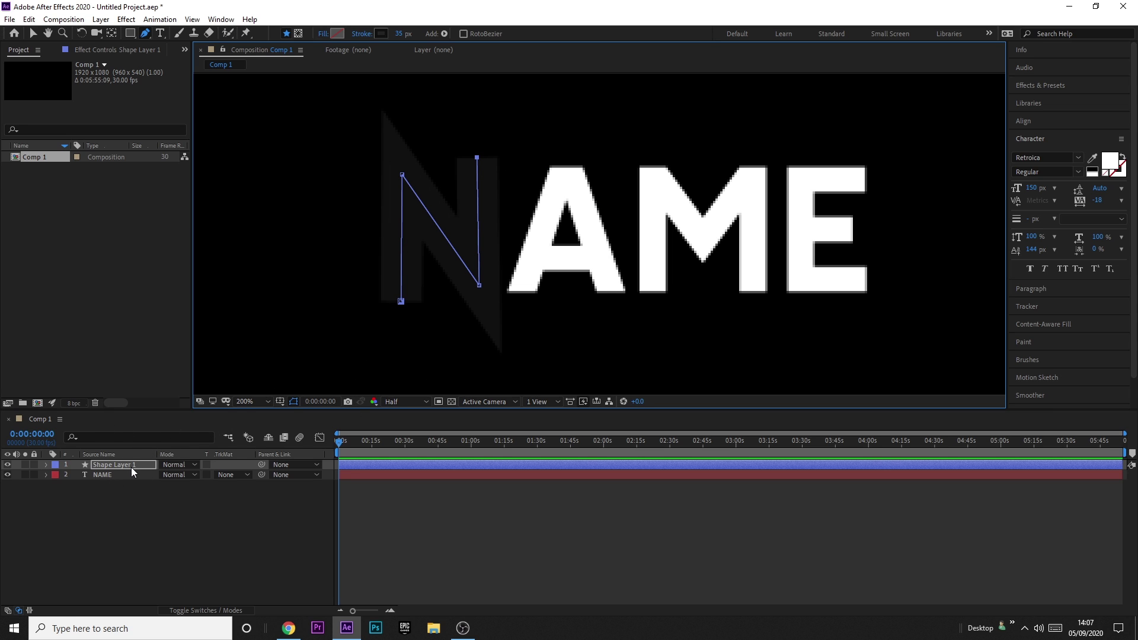
Rename the shape layer that covers the first letter as N and deselect it.
left_click(113, 466)
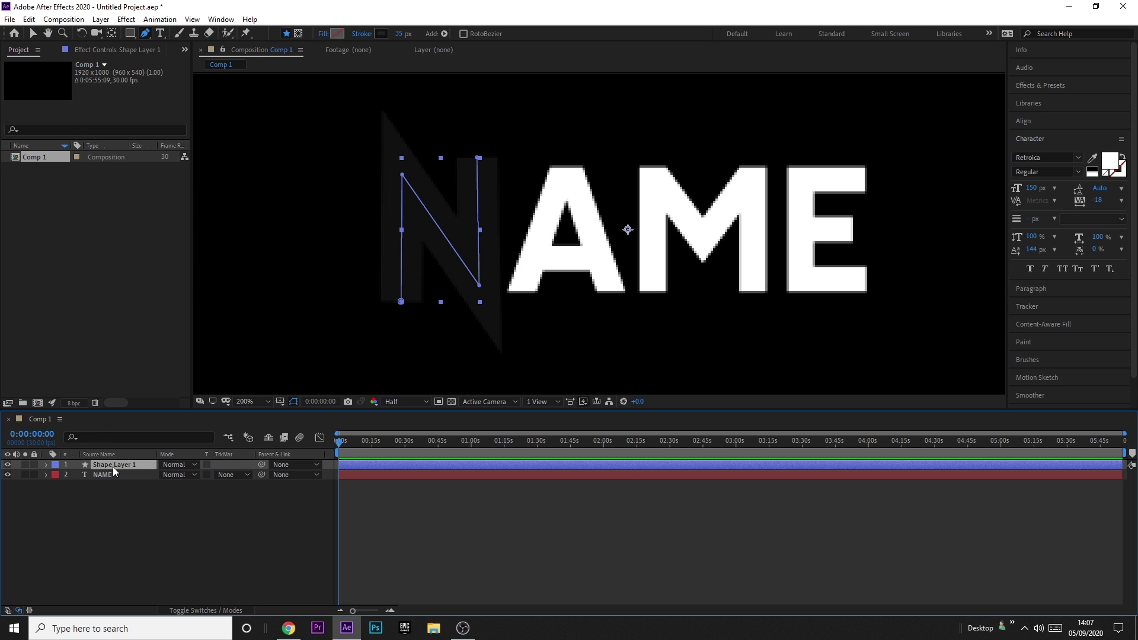
key("Return")
type("N")
left_click(105, 514)
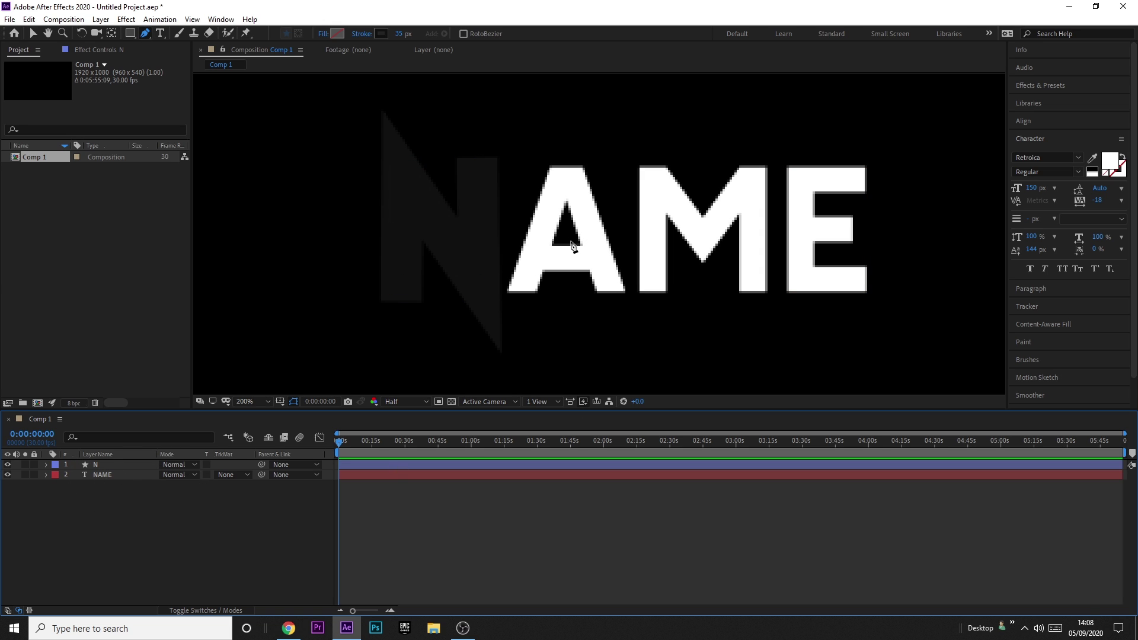
Trace the two diagonals of the letter A with a three-point path on a new shape layer, raising its peak above the letter.
left_click(521, 298)
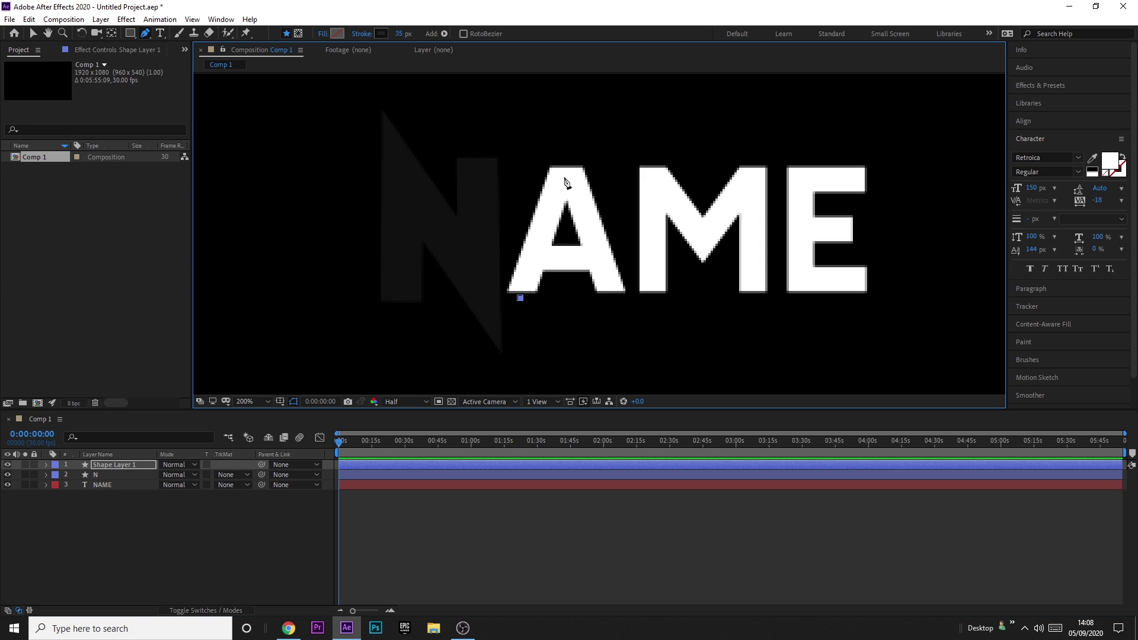
left_click(563, 173)
left_click(618, 296)
mouse_move(563, 173)
left_mouse_down()
mouse_move(562, 113)
mouse_move(564, 137)
left_mouse_up()
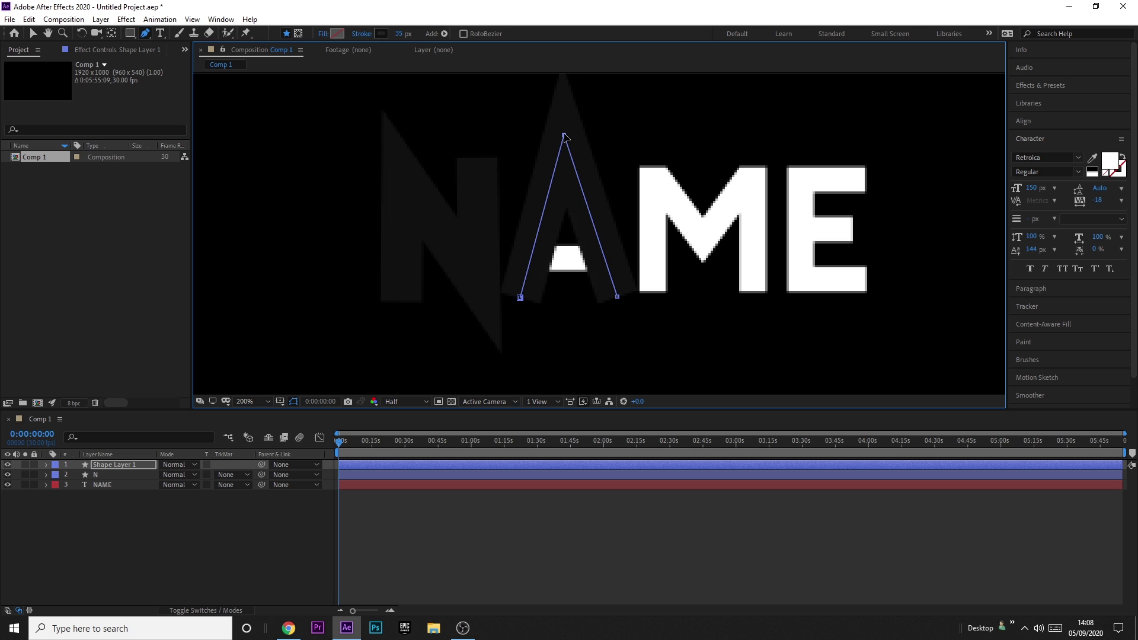
scroll(543, 300, "up", 4)
mouse_move(450, 290)
left_mouse_down()
mouse_move(432, 284)
mouse_move(436, 297)
left_mouse_up()
scroll(520, 302, "down", 4)
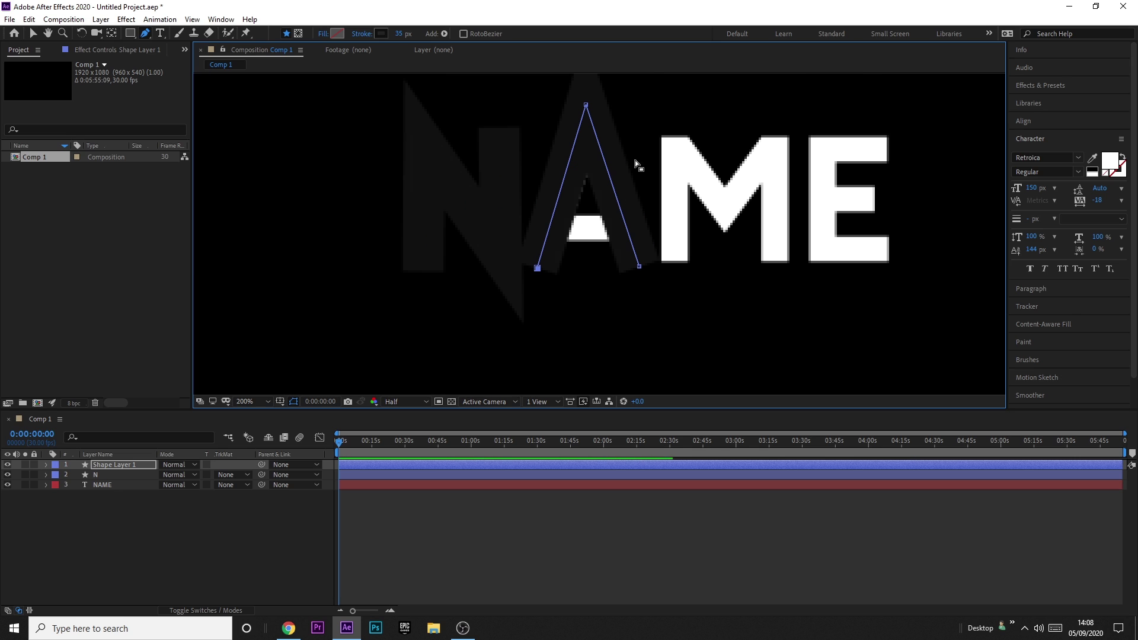
Set the A path's stroke width to 30 px and shift its lower-left end point slightly down and inward.
left_click(400, 34)
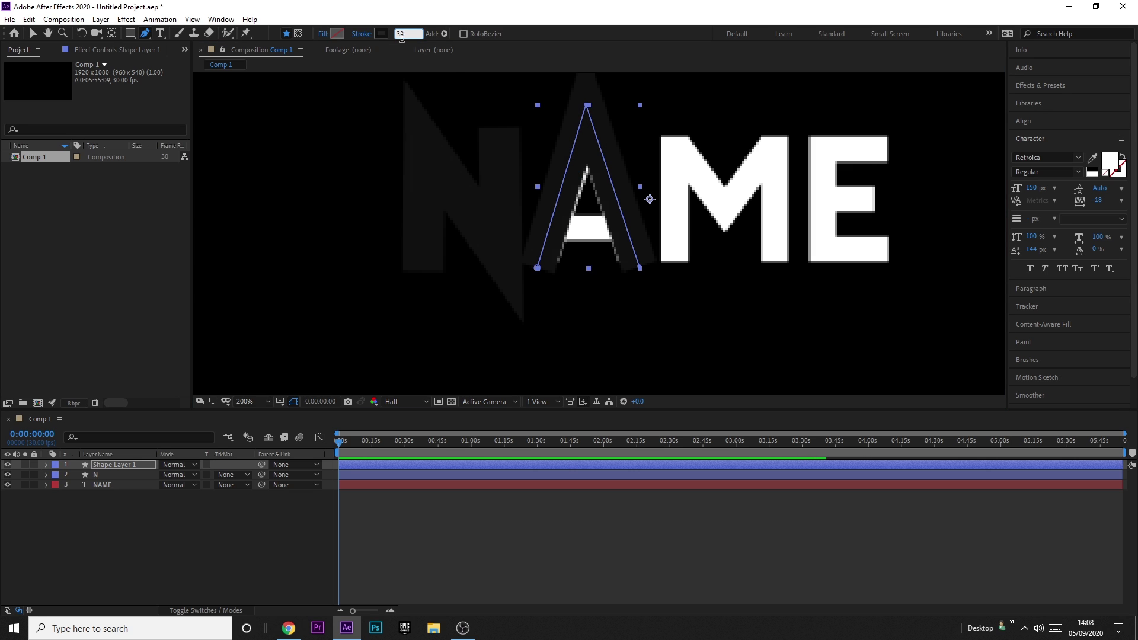
left_click_drag(537, 268, 541, 271)
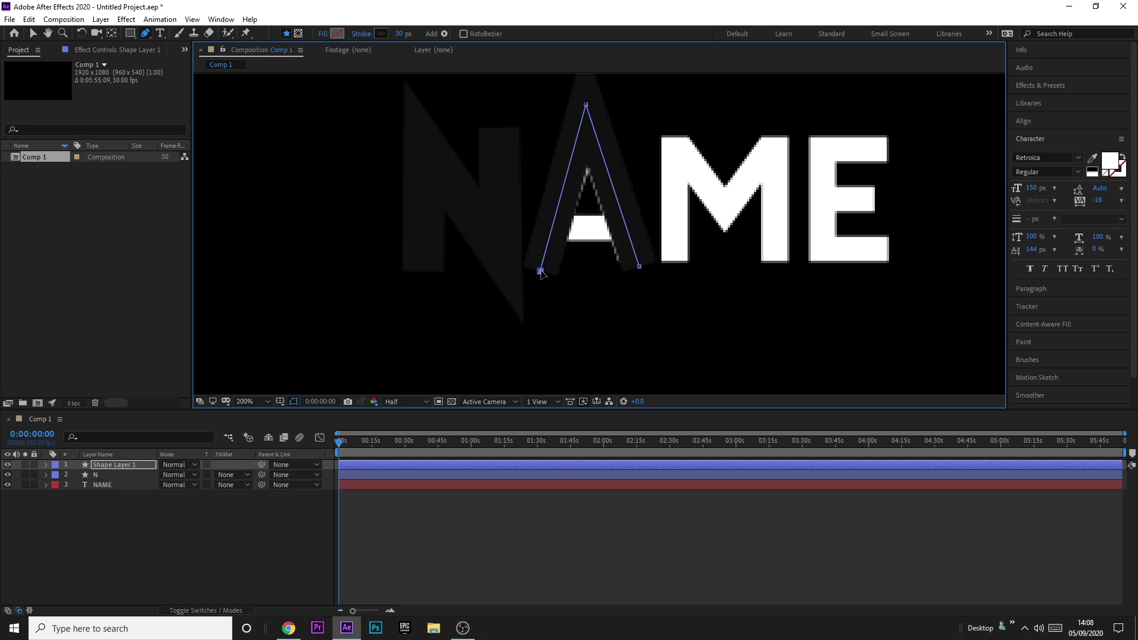
left_click_drag(639, 176, 625, 290)
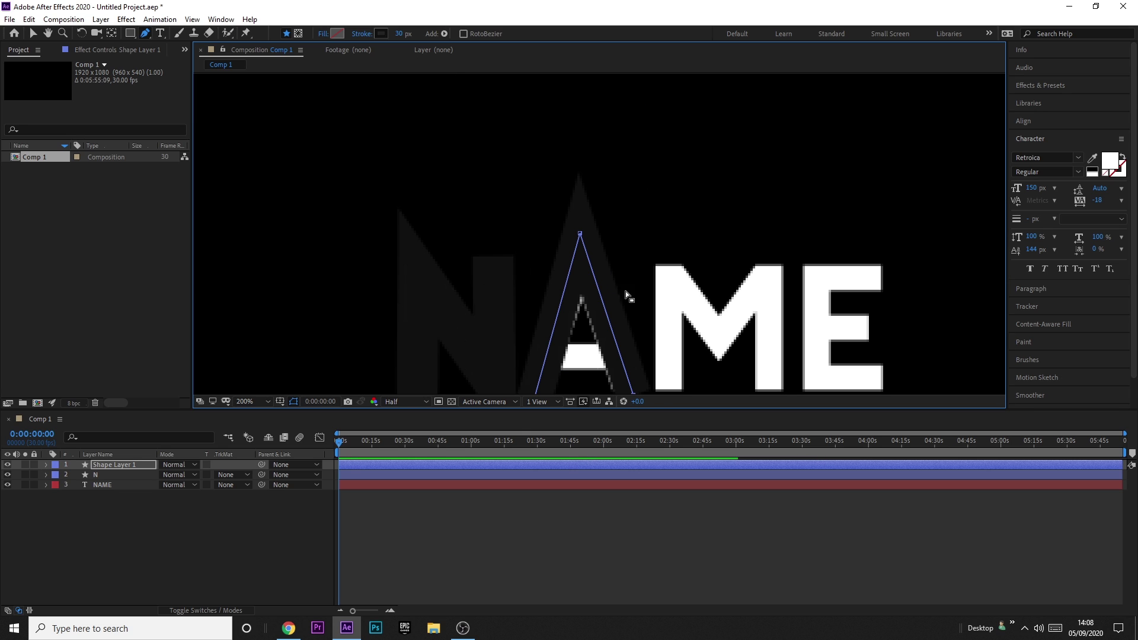
Set the preview resolution to Full and fine-tune the A path's peak and lower-right end point to cover the letter's diagonals.
left_click(399, 403)
left_click(401, 432)
scroll(631, 208, "down", 1)
scroll(646, 239, "up", 1)
left_click_drag(564, 201, 565, 208)
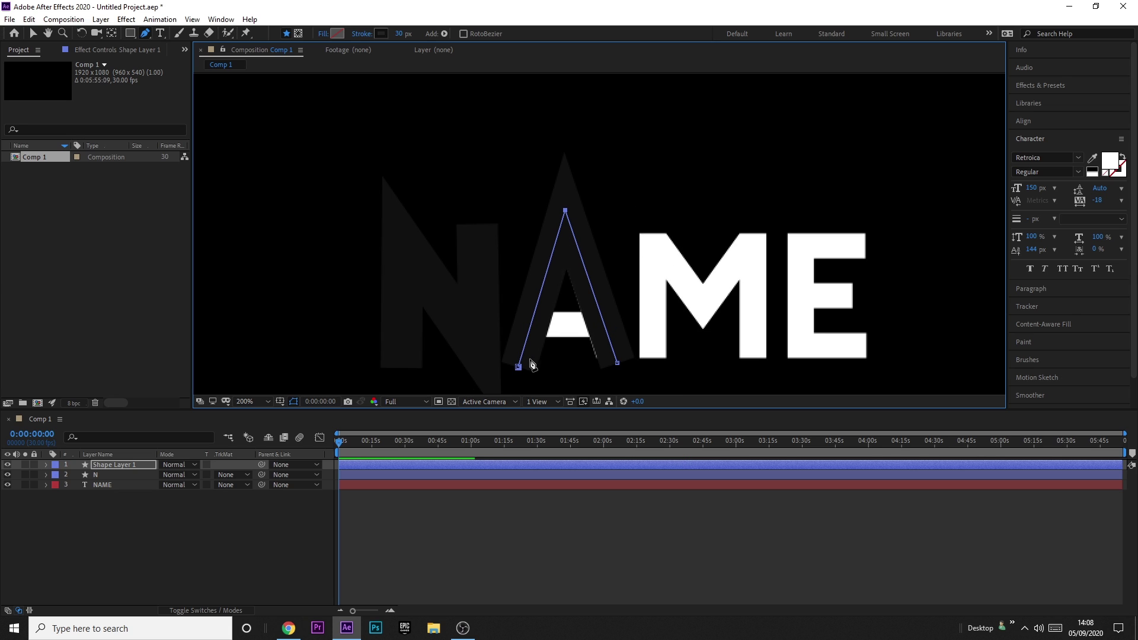
scroll(564, 376, "up", 1)
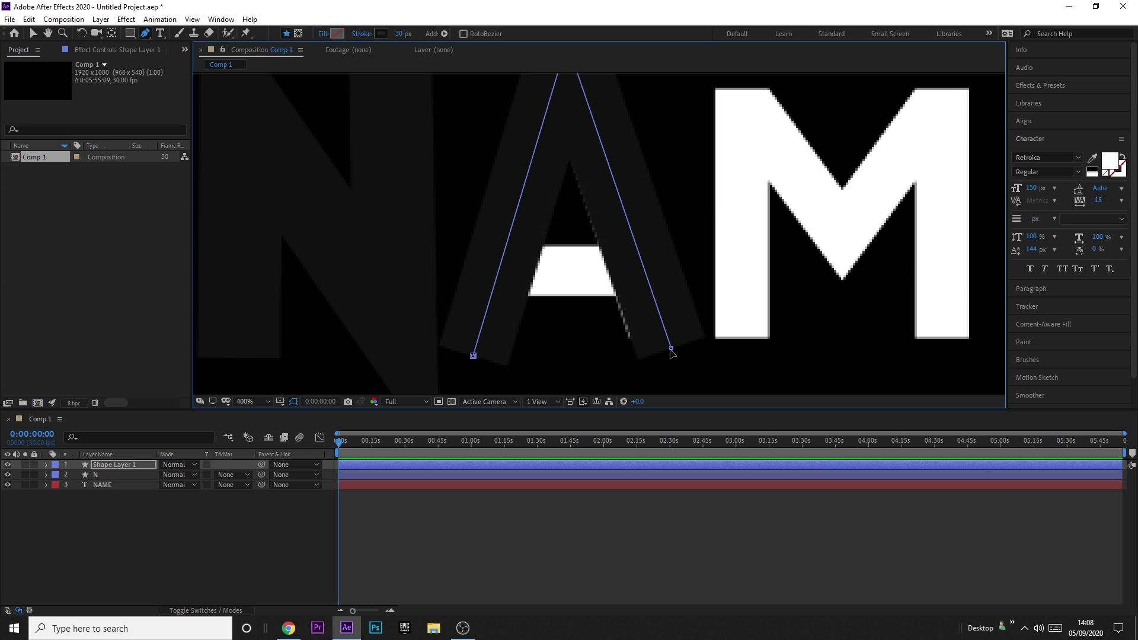
scroll(707, 360, "down", 1)
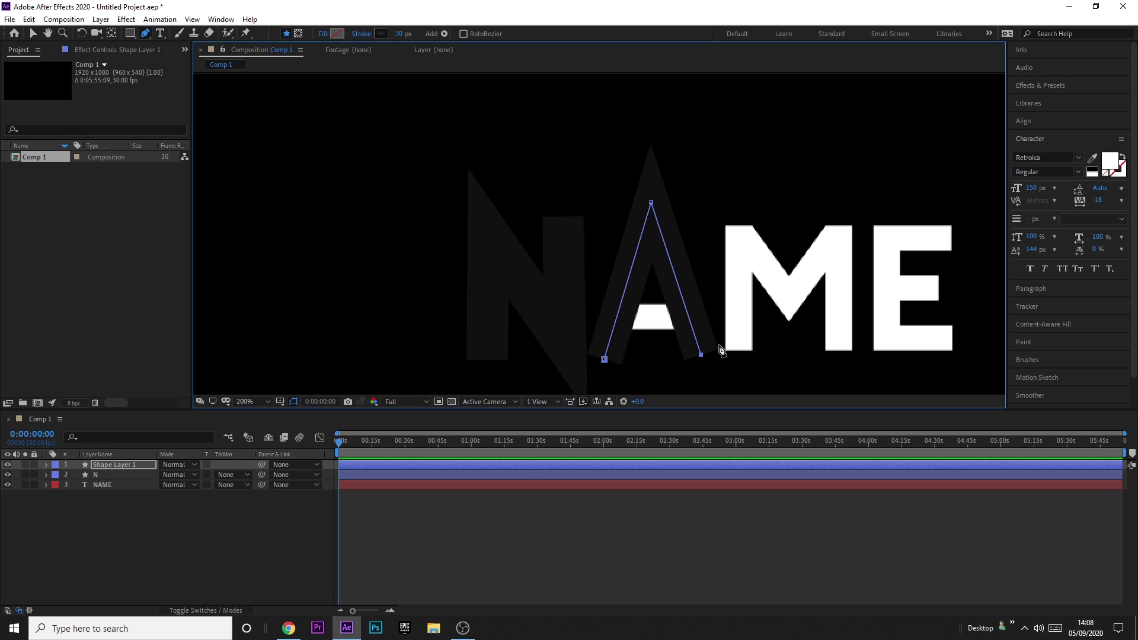
scroll(608, 345, "up", 1)
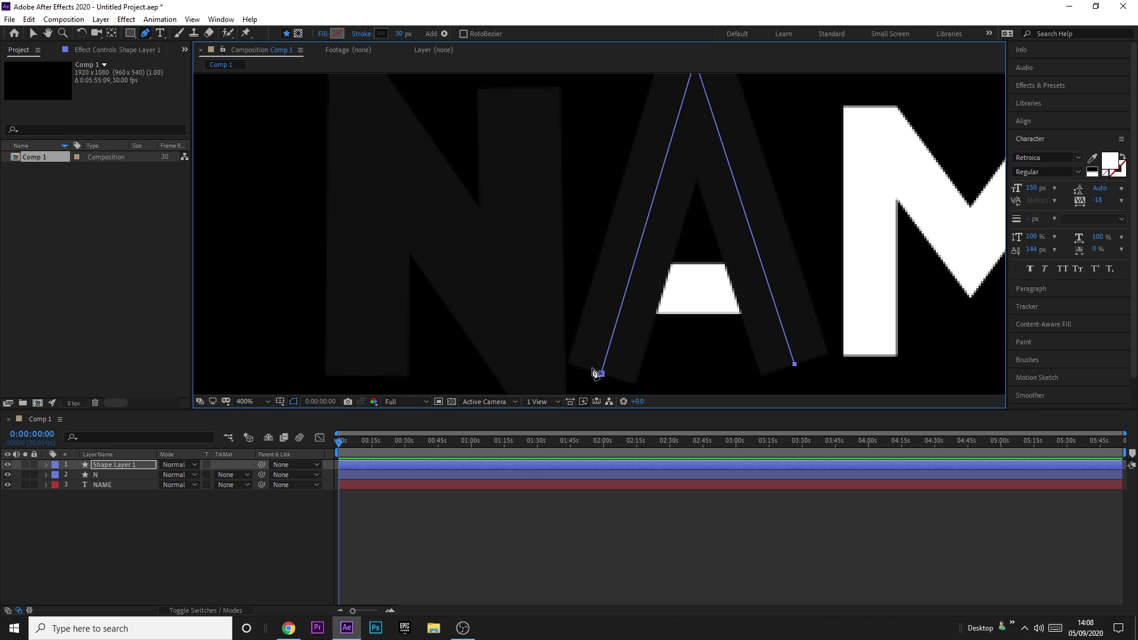
Fine-tune the A path's lower-left and lower-right end points until the stroke fully covers both diagonals.
mouse_move(601, 374)
left_mouse_down()
mouse_move(572, 367)
mouse_move(601, 365)
left_mouse_up()
key("ctrl+z")
key("v")
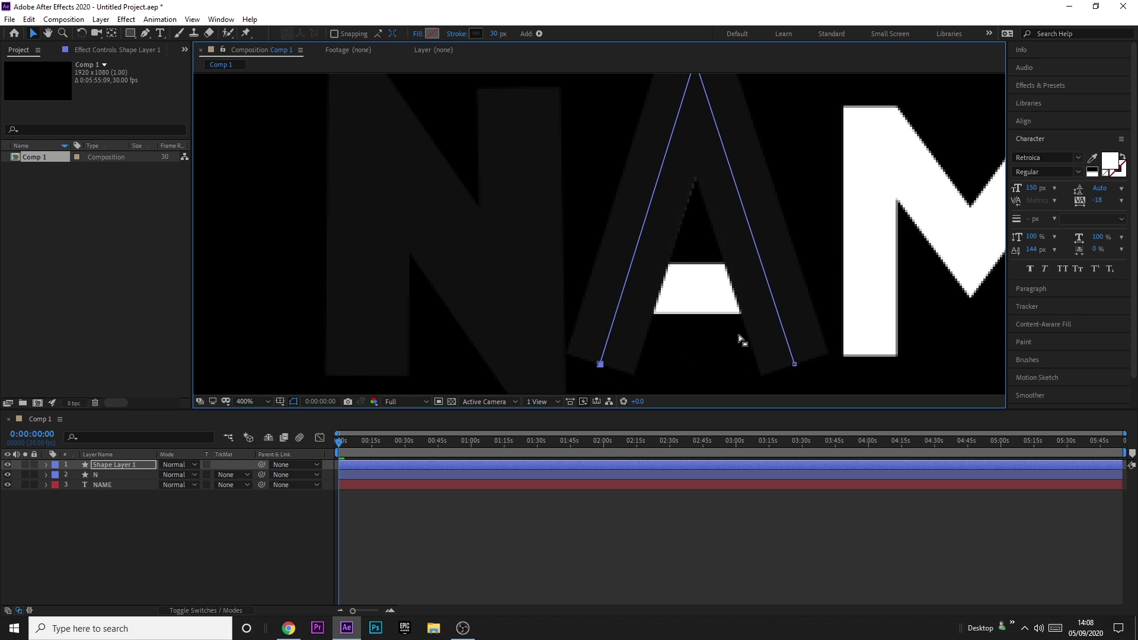
scroll(739, 336, "down", 1)
scroll(782, 376, "up", 1)
left_click_drag(751, 322, 756, 338)
scroll(717, 229, "down", 2)
scroll(640, 145, "up", 2)
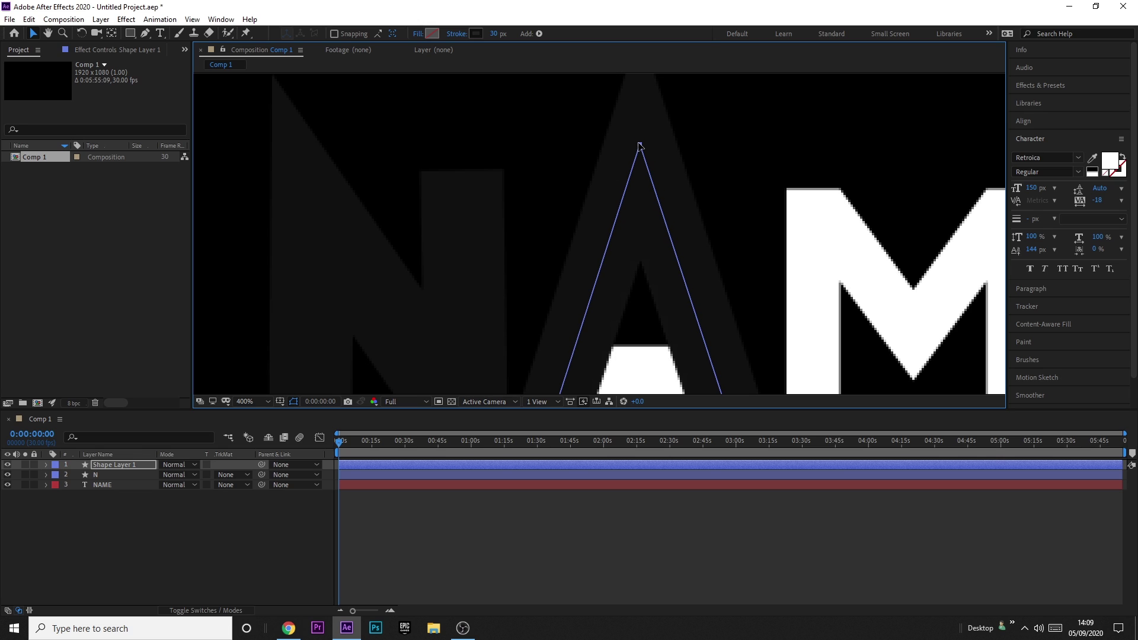
scroll(653, 271, "down", 4)
scroll(635, 240, "up", 4)
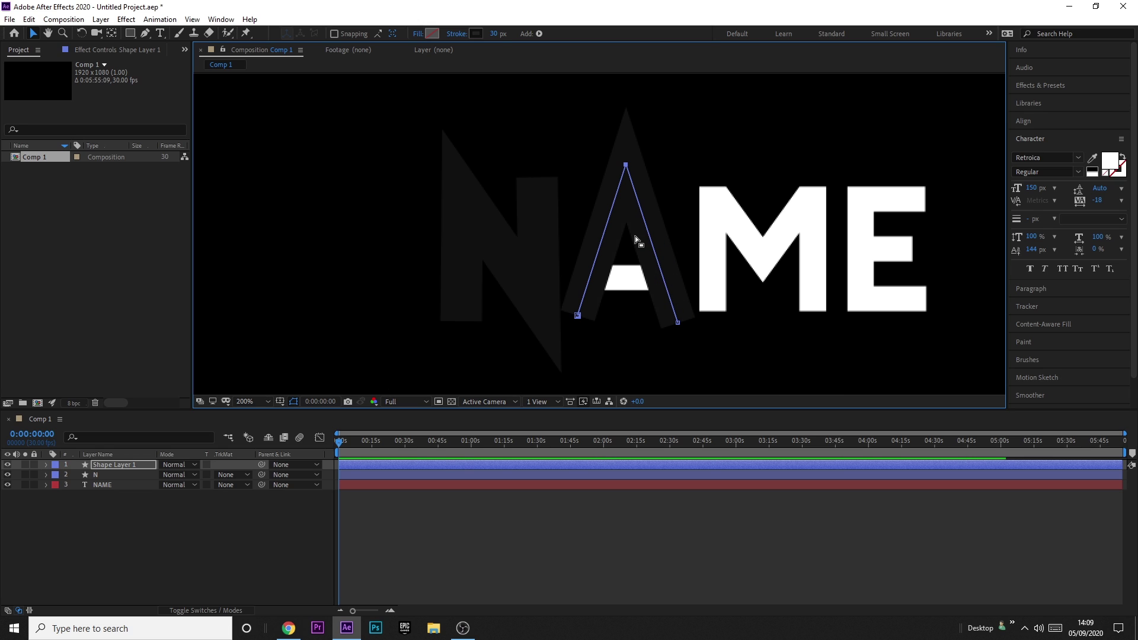
Rename the shape layer covering the A's diagonals as A Triangle and deselect it.
left_click(125, 464)
key("Return")
type("A Triangle")
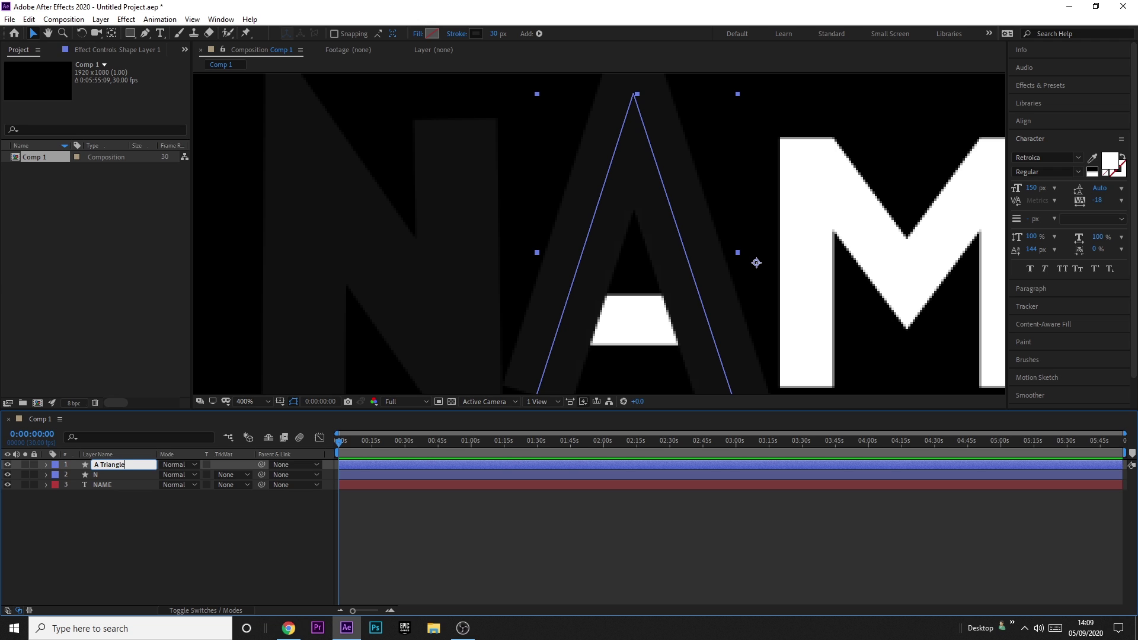
left_click(105, 514)
left_click(125, 464)
left_click(133, 491)
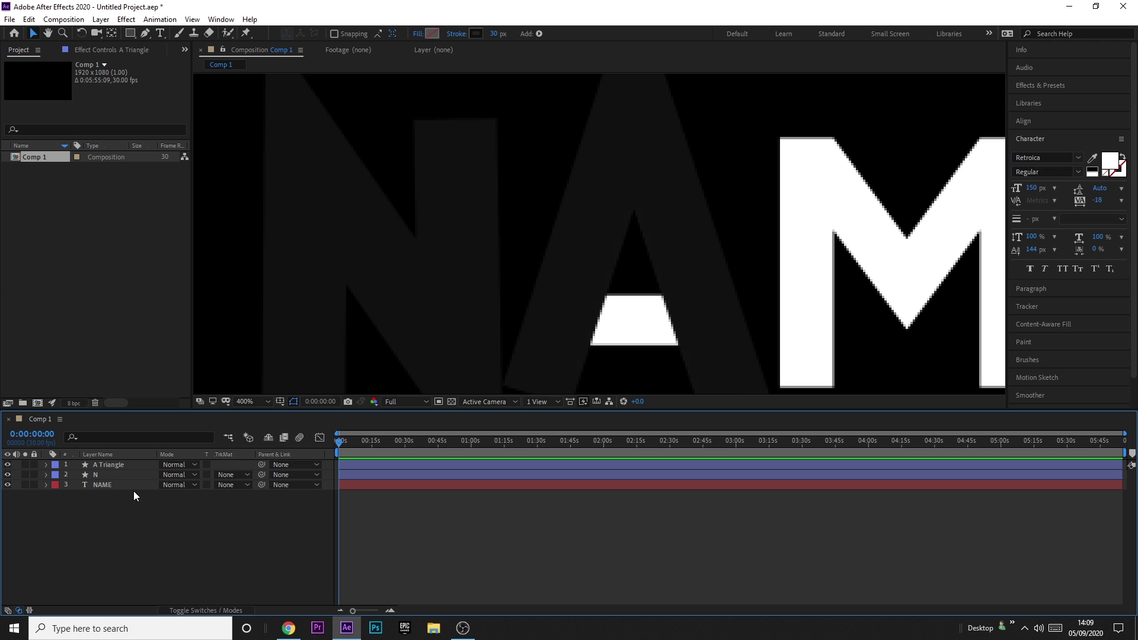
left_click(128, 460)
key("Return")
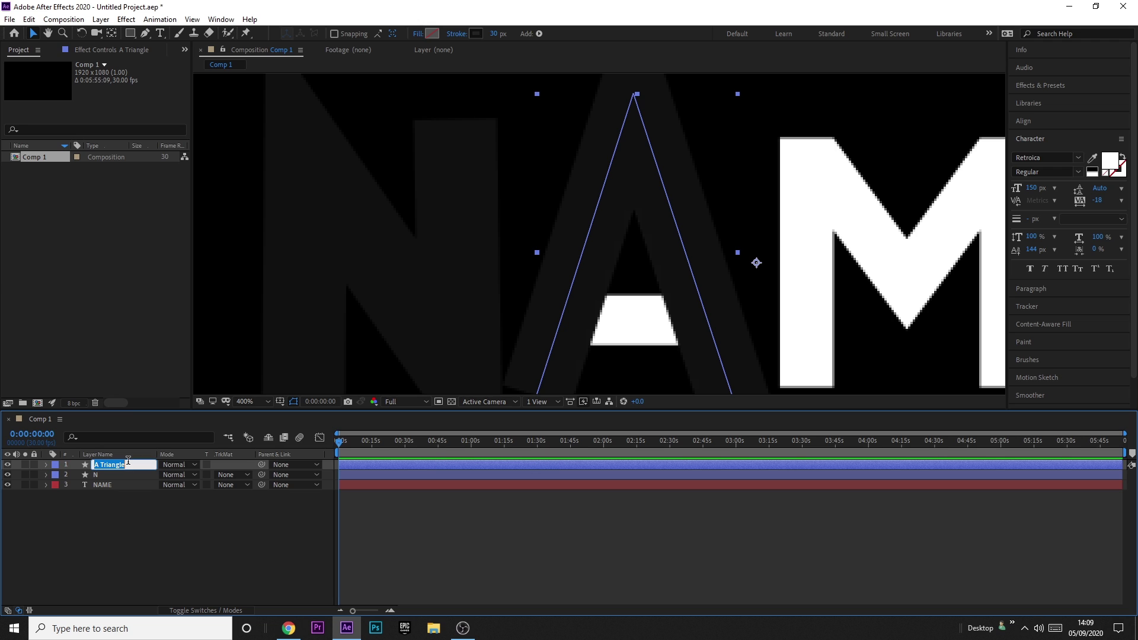
left_click(131, 504)
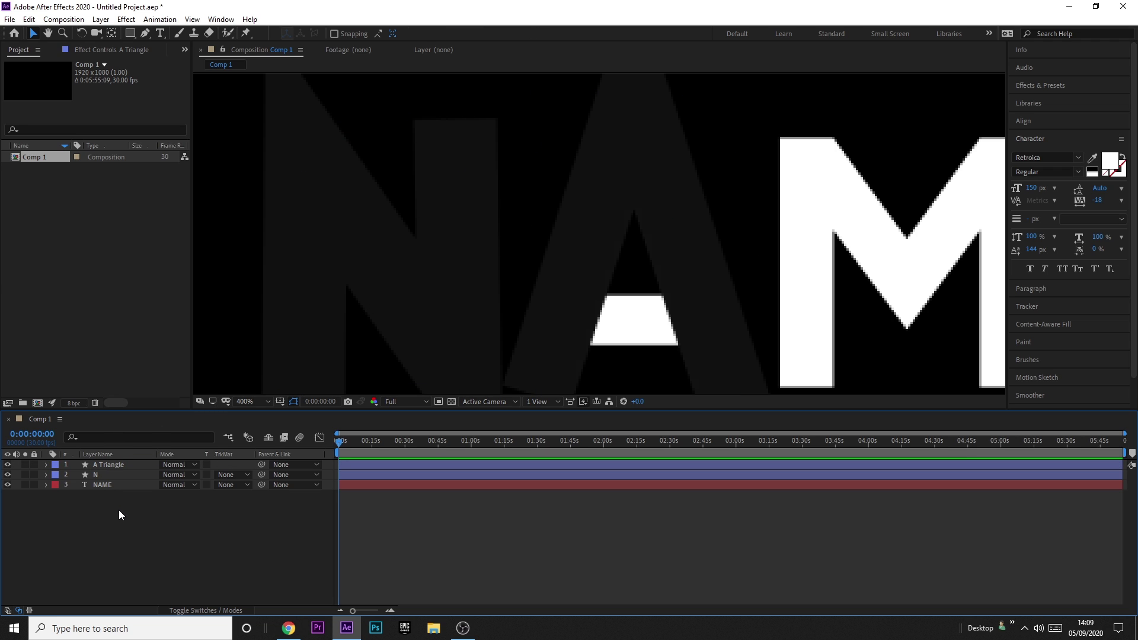
Hide the A Triangle layer and trace the A's crossbar with a level two-point path on a new shape layer.
left_click(145, 33)
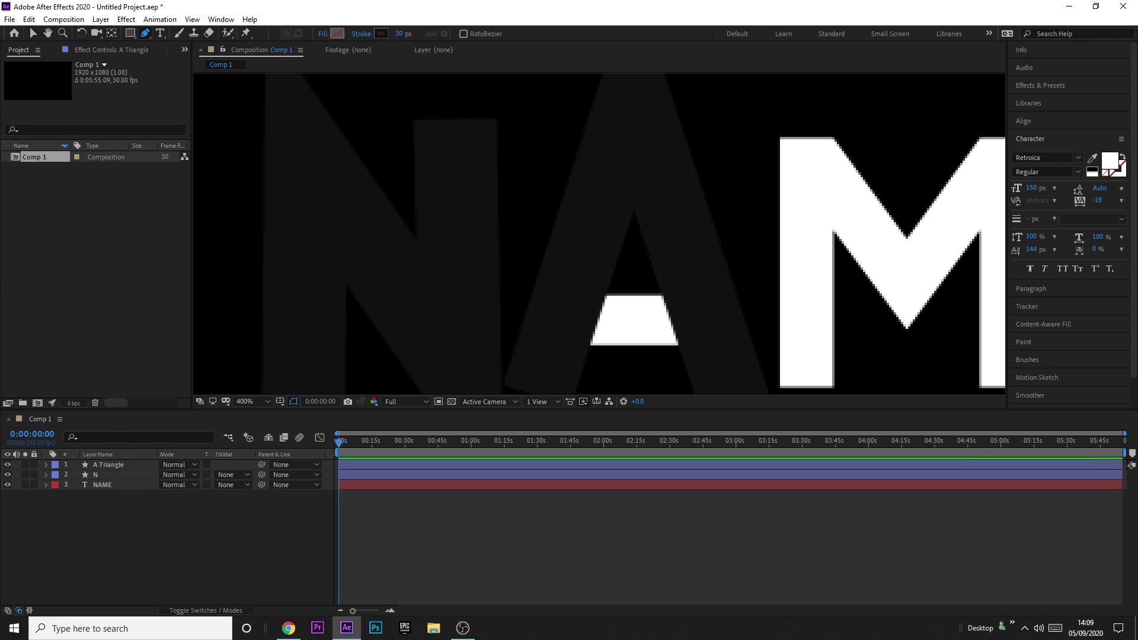
left_click(7, 465)
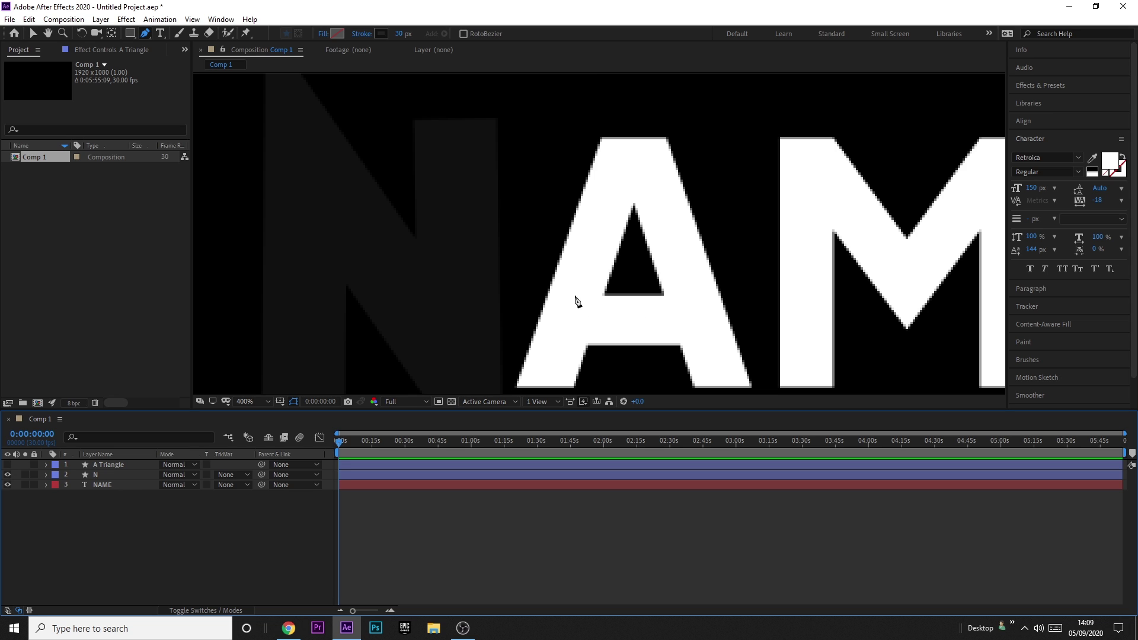
left_click(529, 313)
left_click(740, 310)
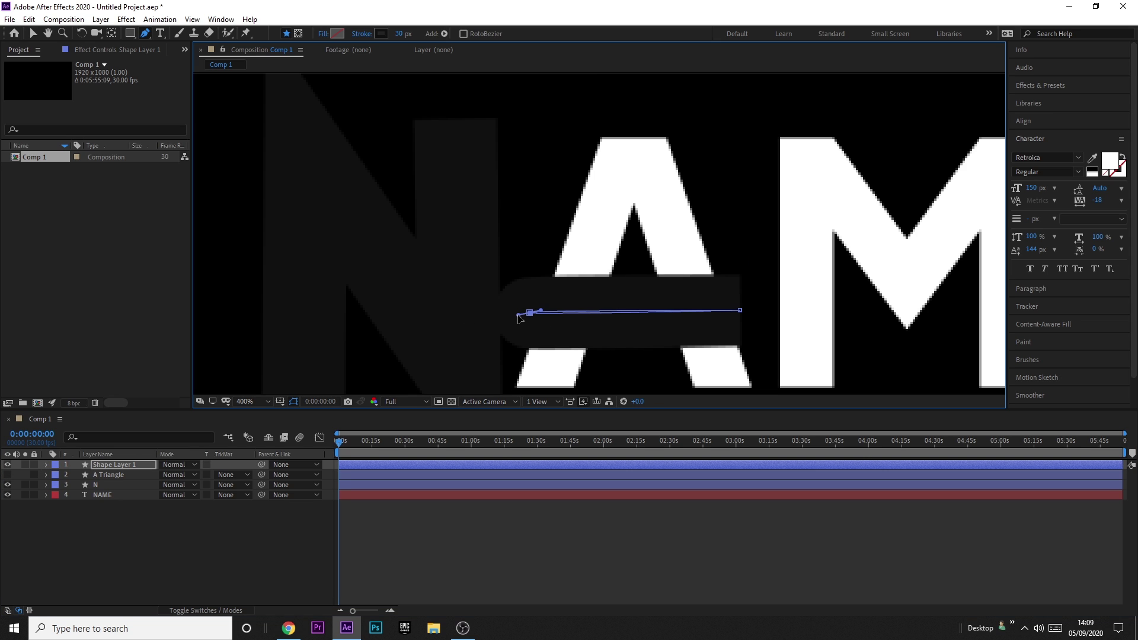
key("v")
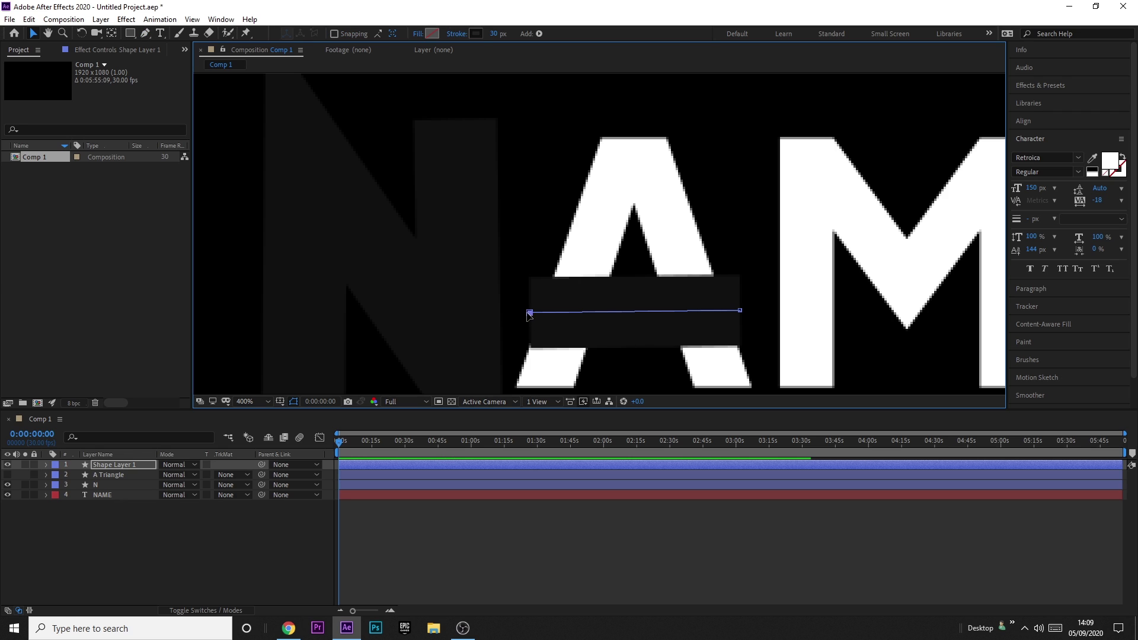
left_click_drag(529, 313, 518, 315)
left_click_drag(740, 310, 745, 315)
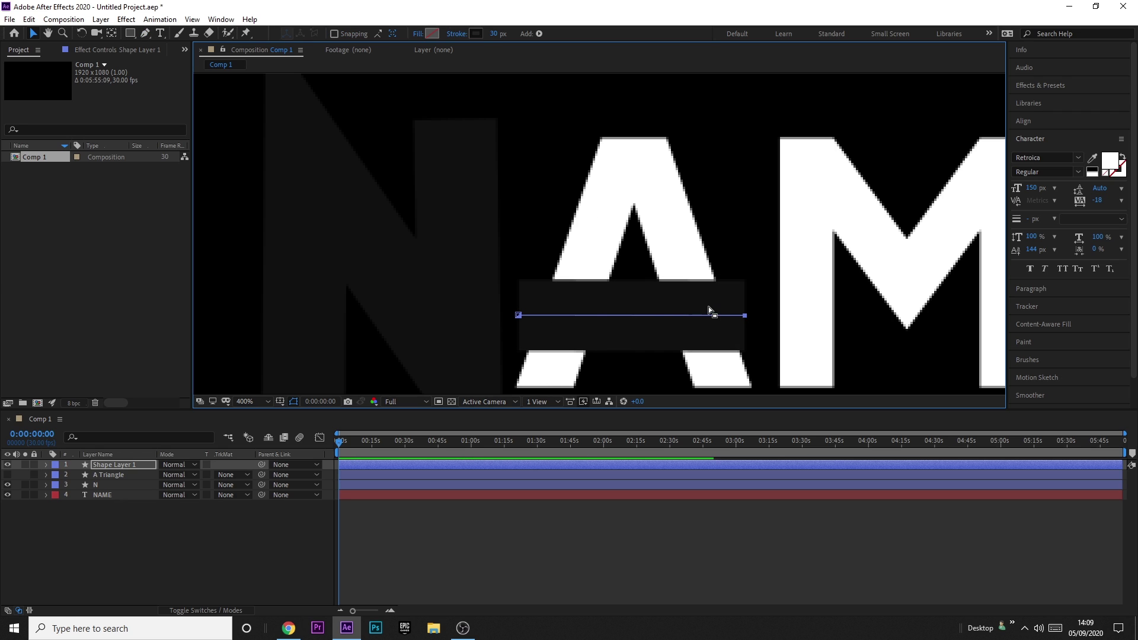
Set the crossbar path's stroke width to 23 px, then try moving the whole line and undo that move.
left_click_drag(496, 34, 489, 34)
left_click(647, 306)
left_click_drag(649, 301, 649, 303)
key("ctrl+z")
Lower both end points of the crossbar path to center it over the A's bar, extending the right end slightly outward.
left_click(108, 463)
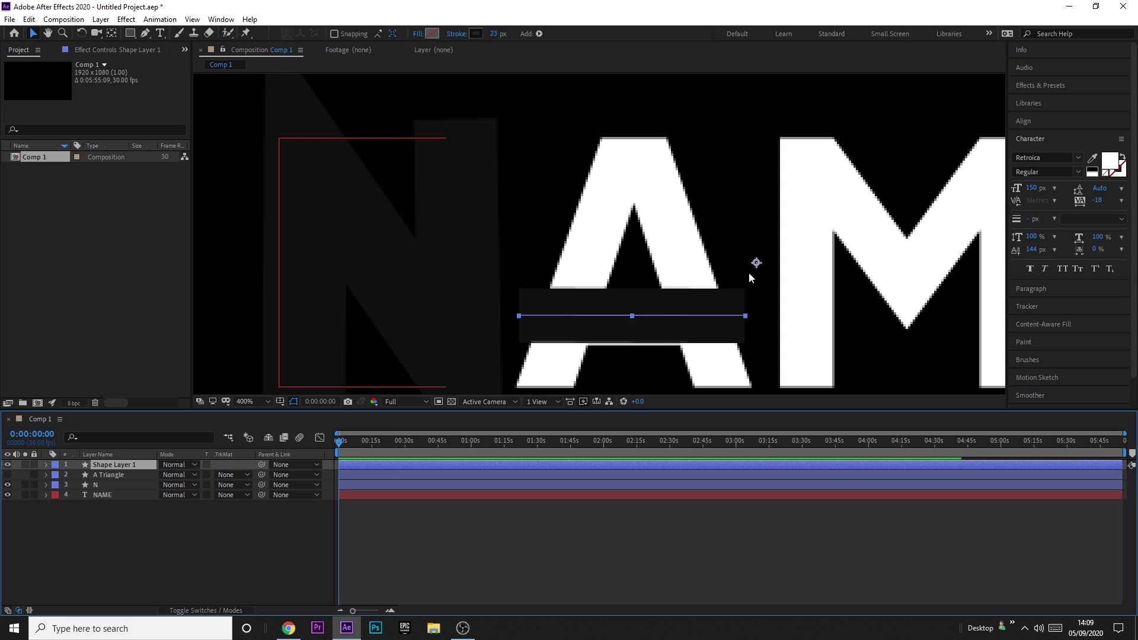
left_click(655, 314)
left_click(115, 464)
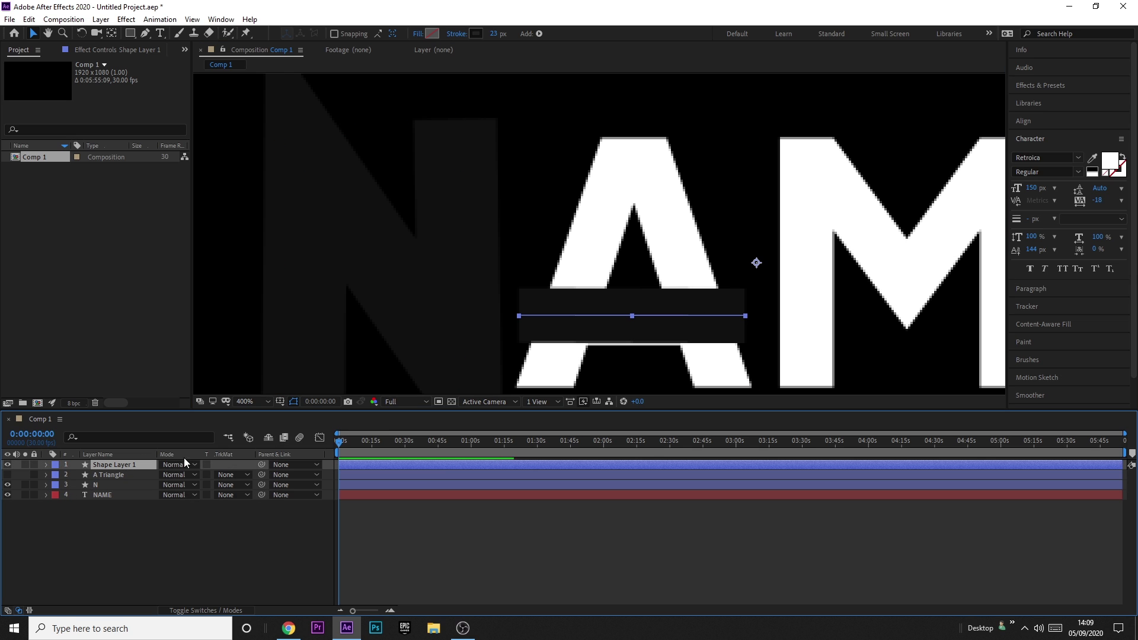
left_click(519, 315)
left_click_drag(519, 315, 518, 322)
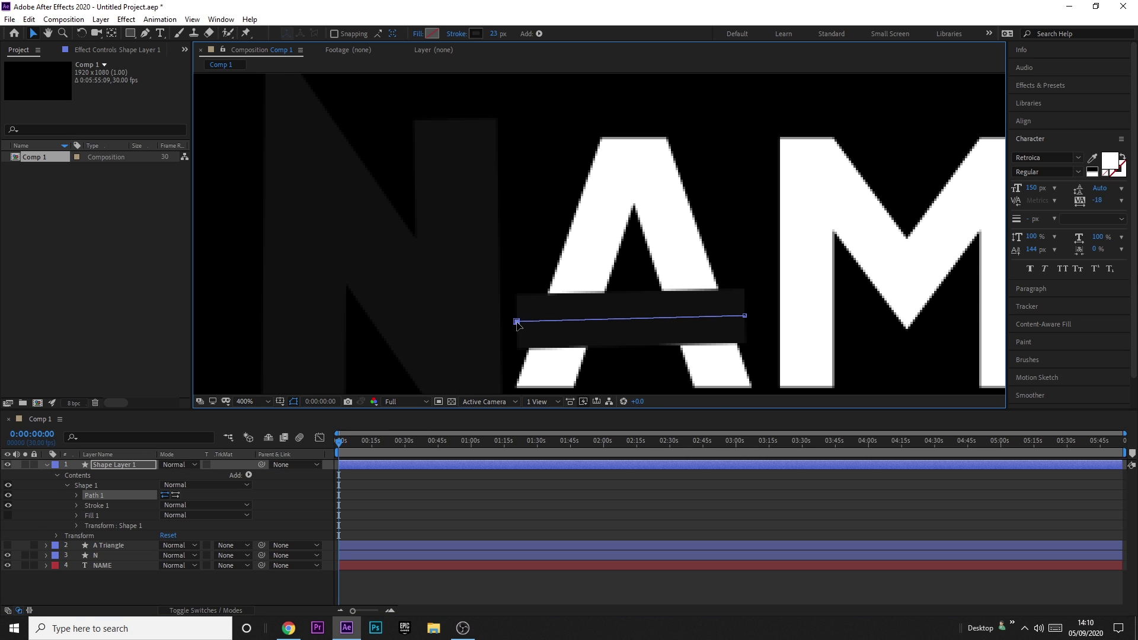
left_click_drag(744, 315, 754, 321)
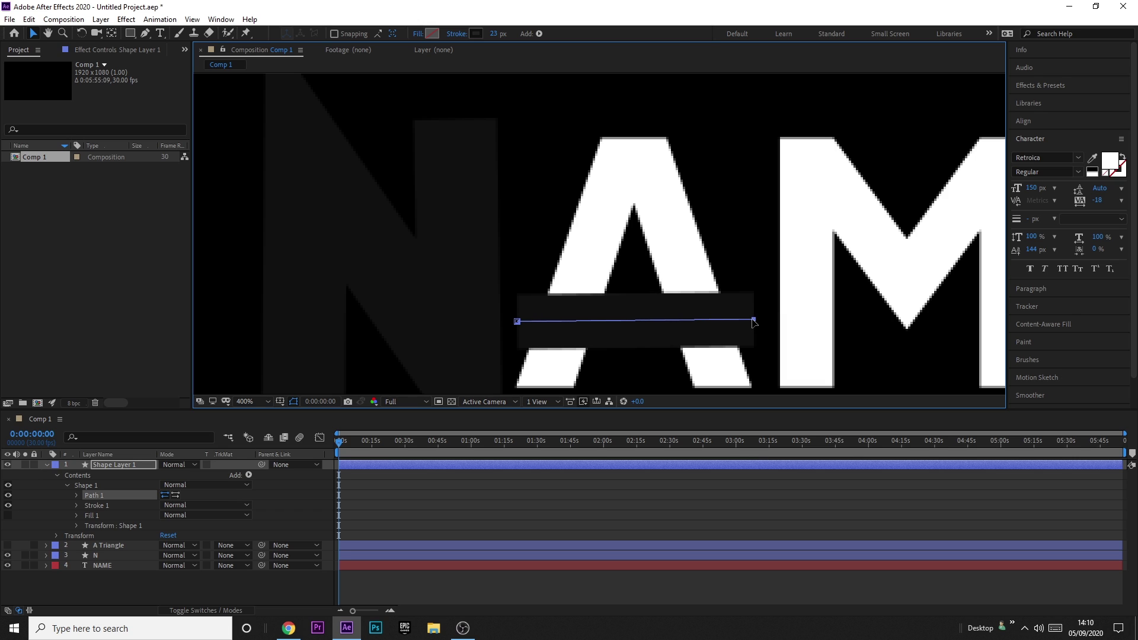
scroll(637, 369, "down", 2)
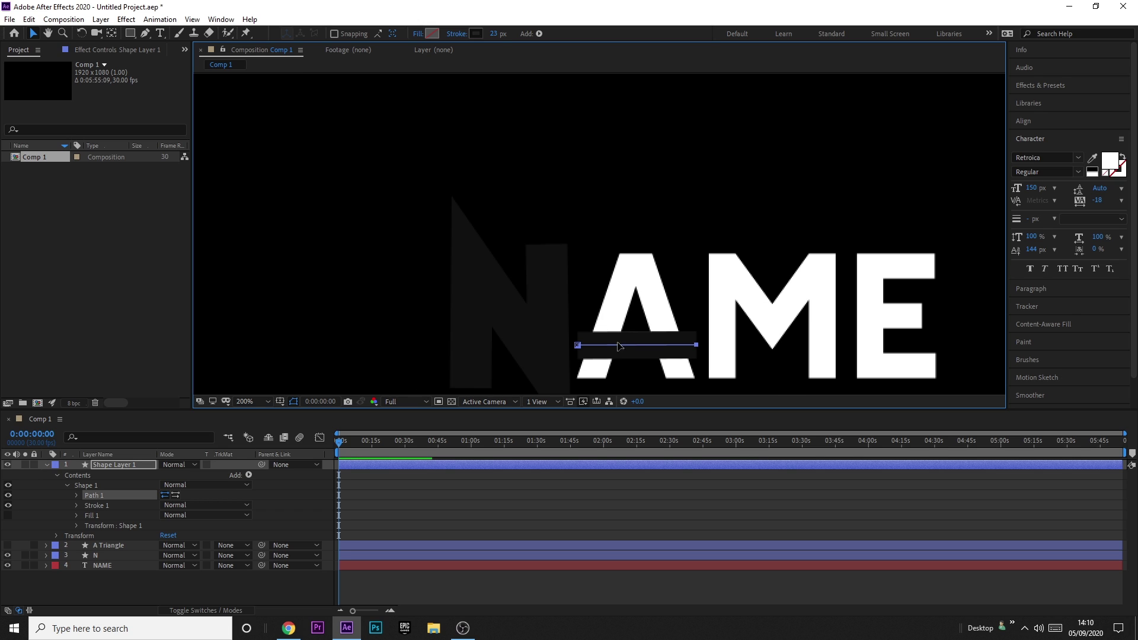
scroll(617, 362, "up", 2)
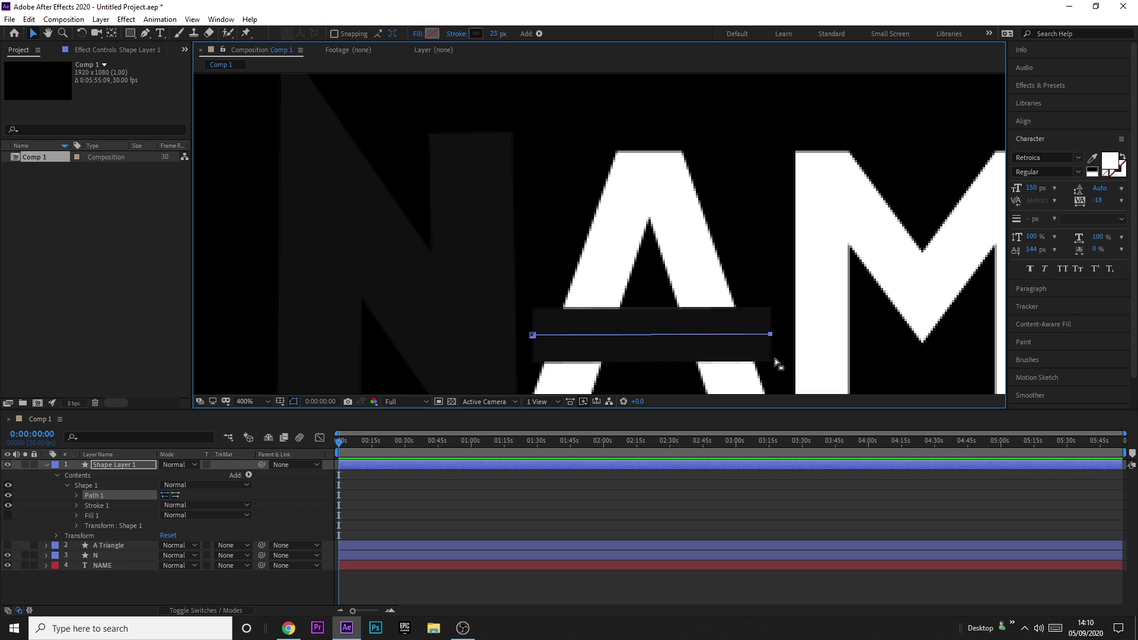
scroll(774, 358, "down", 4)
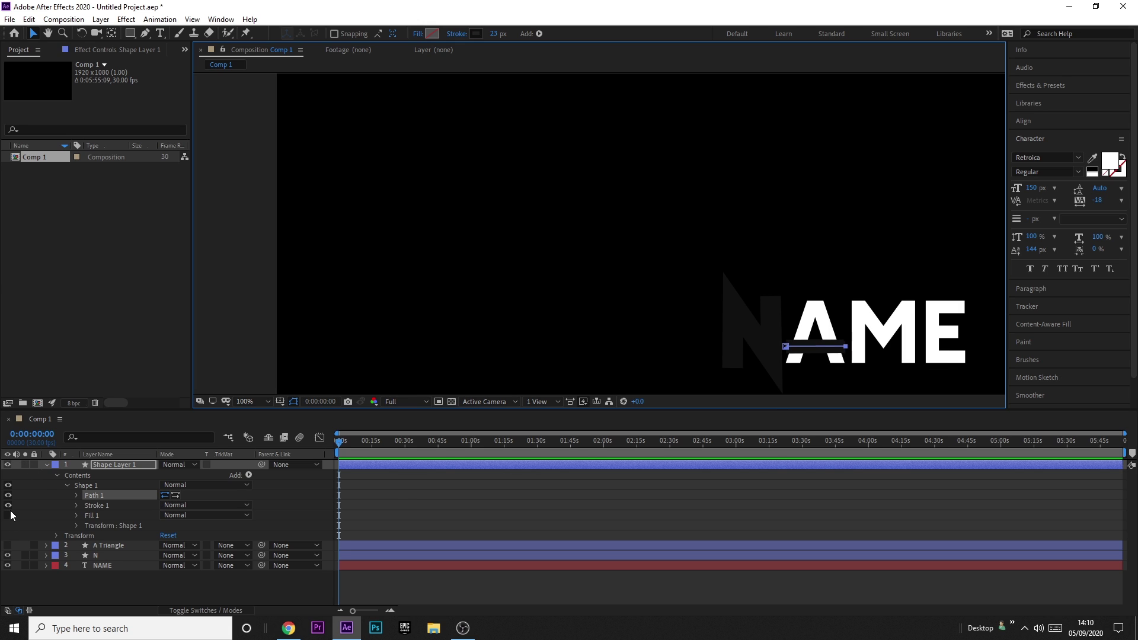
Show the A Triangle layer again and nudge both crossbar end points slightly upward.
left_click(47, 465)
left_click(7, 475)
scroll(991, 359, "down", 2)
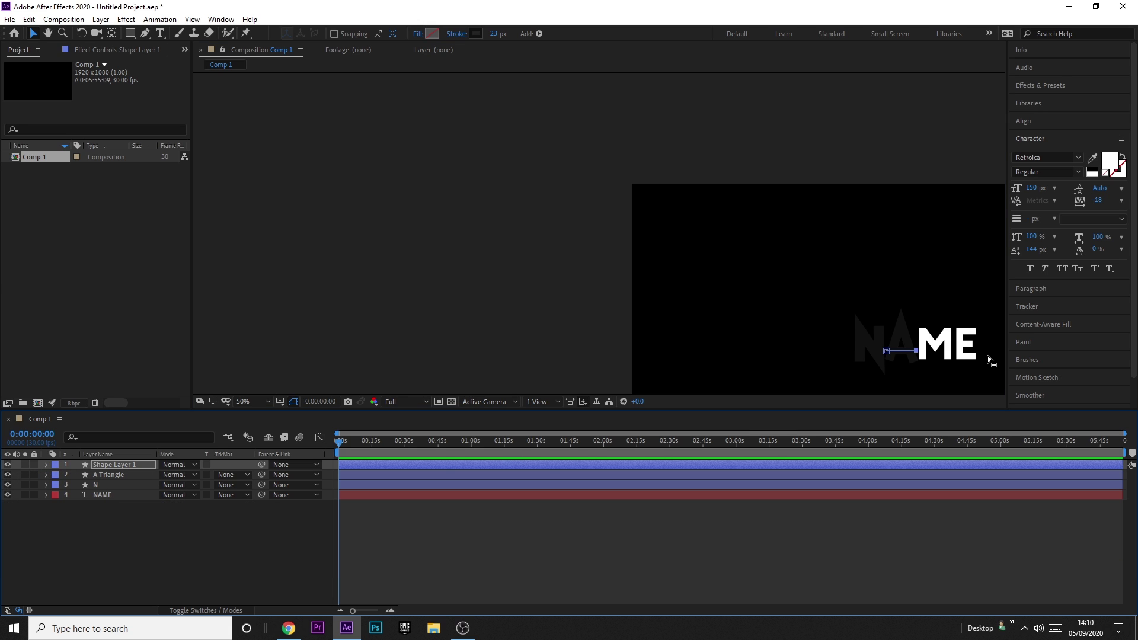
scroll(988, 356, "up", 6)
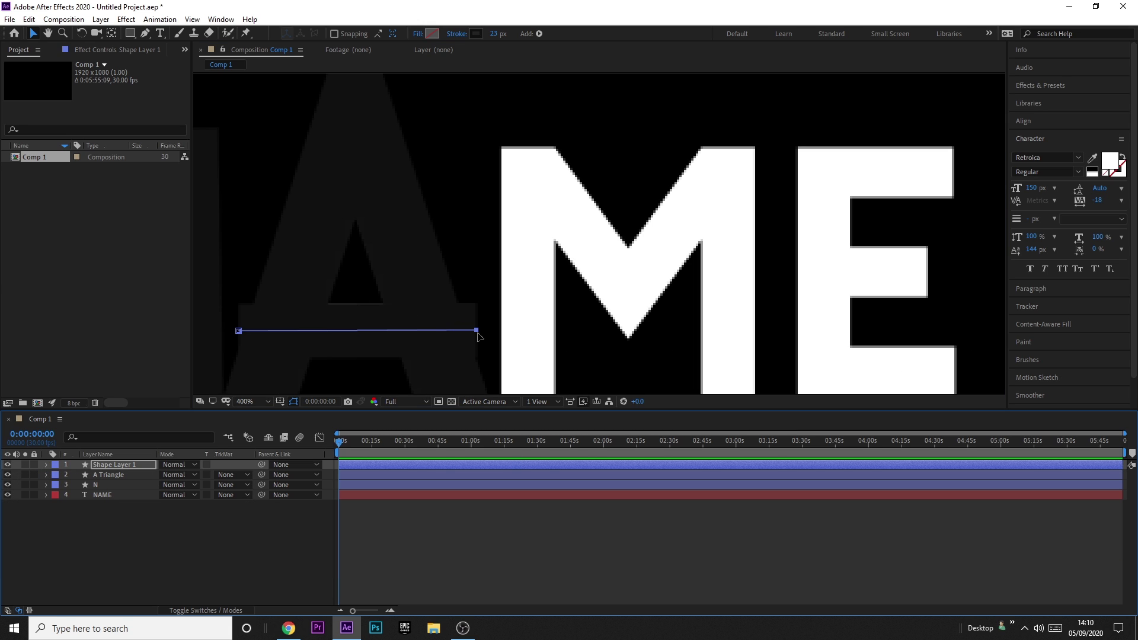
left_click_drag(479, 336, 477, 334)
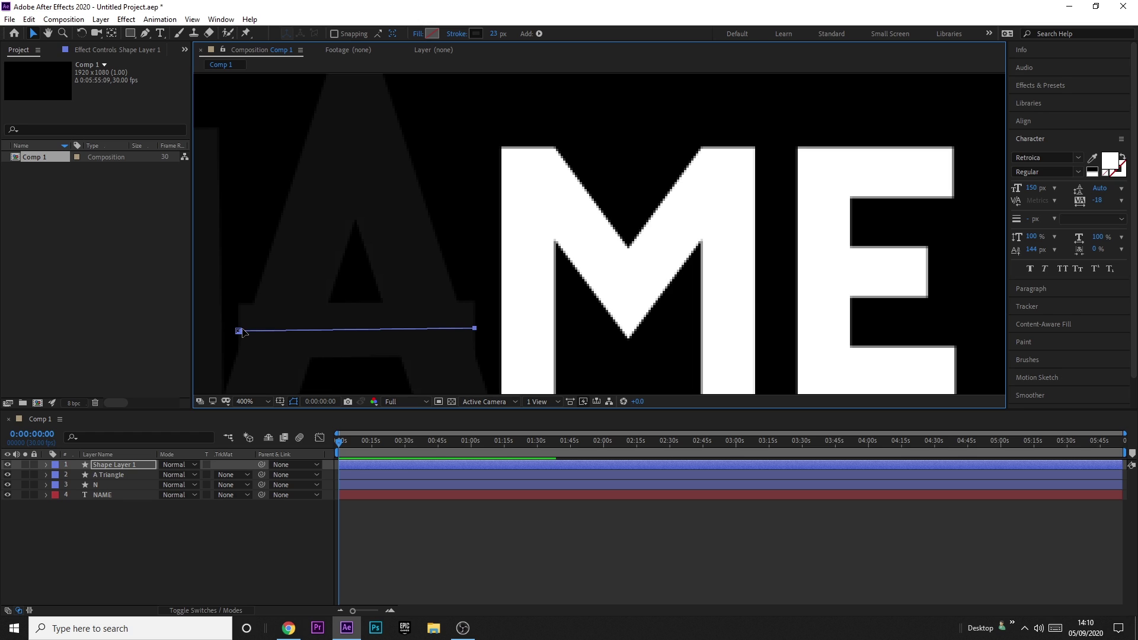
left_click_drag(238, 330, 237, 328)
scroll(800, 319, "down", 2)
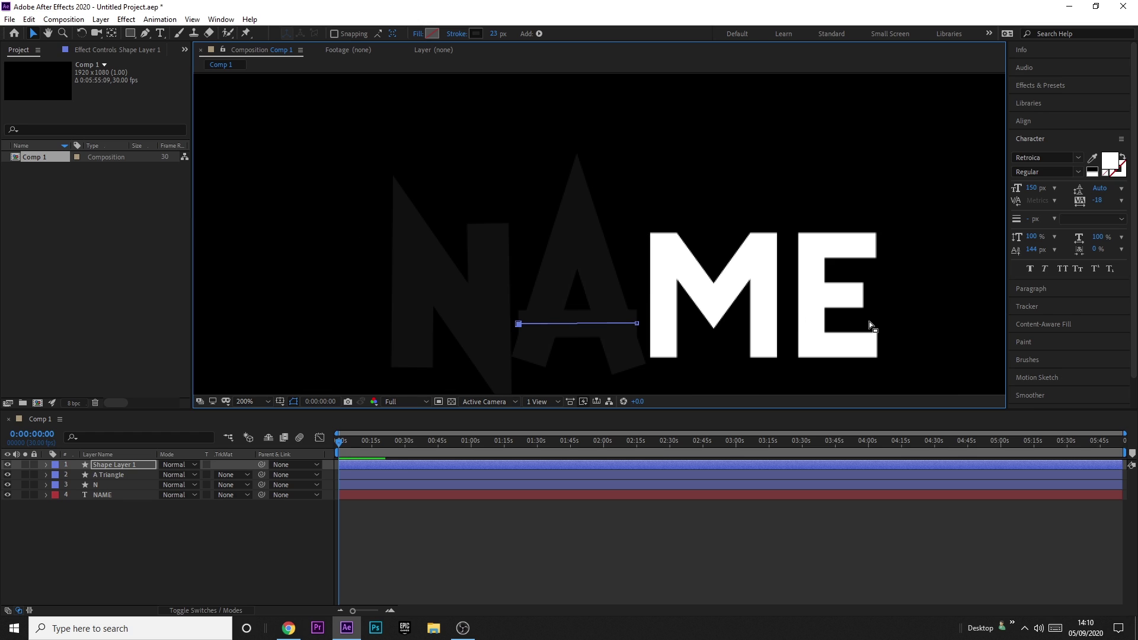
scroll(933, 348, "up", 2)
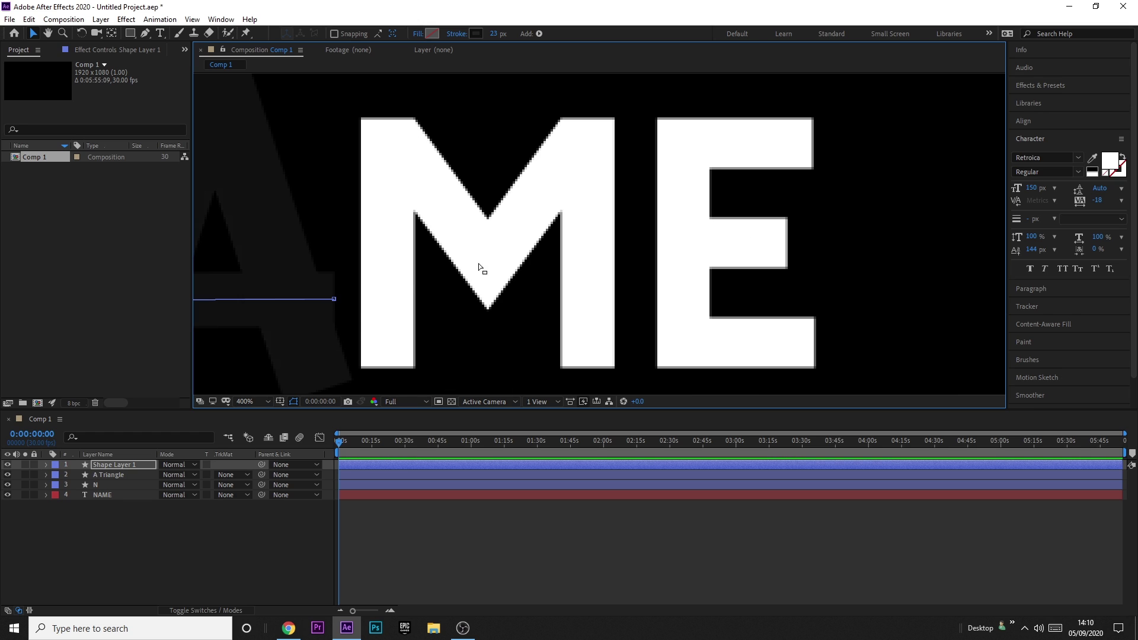
Rename the crossbar's shape layer as A Horizontal and deselect it.
left_click(123, 518)
left_click(119, 464)
key("Return")
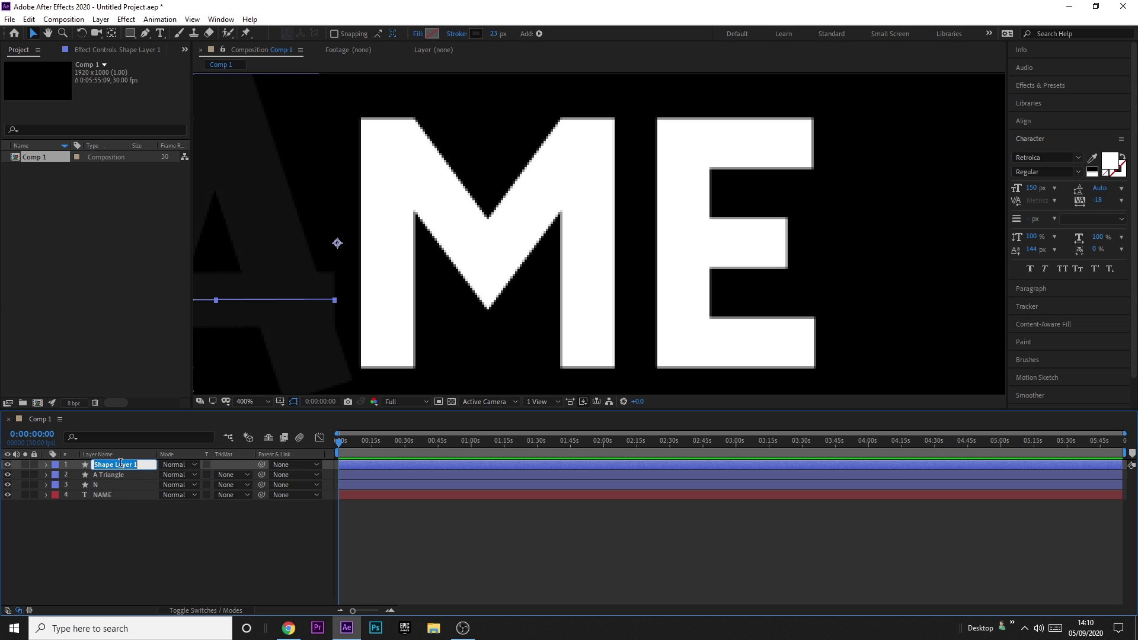
type("A Horizontal")
left_click(137, 535)
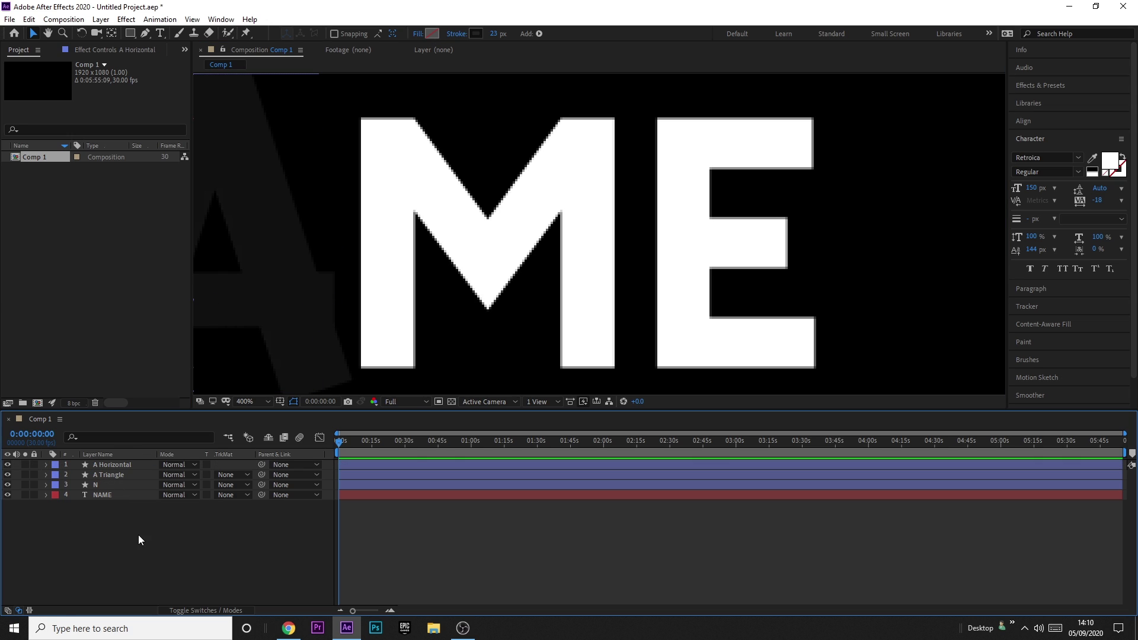
Draw a five-point pen path along the centre of the M, from below its left leg to below its right leg.
left_click(145, 33)
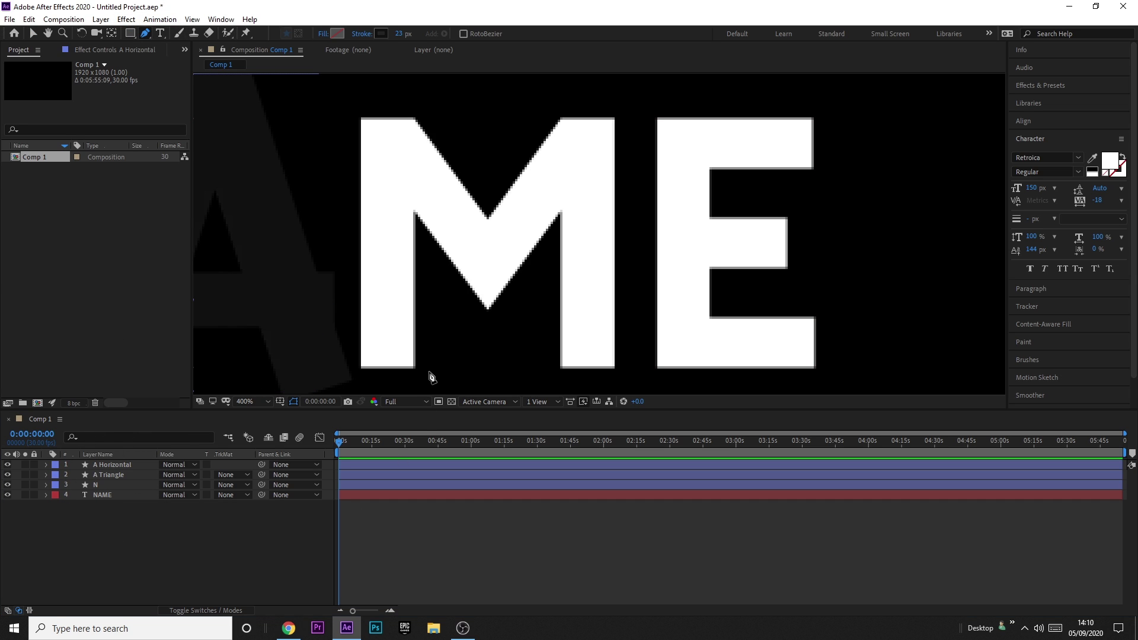
left_click(382, 376)
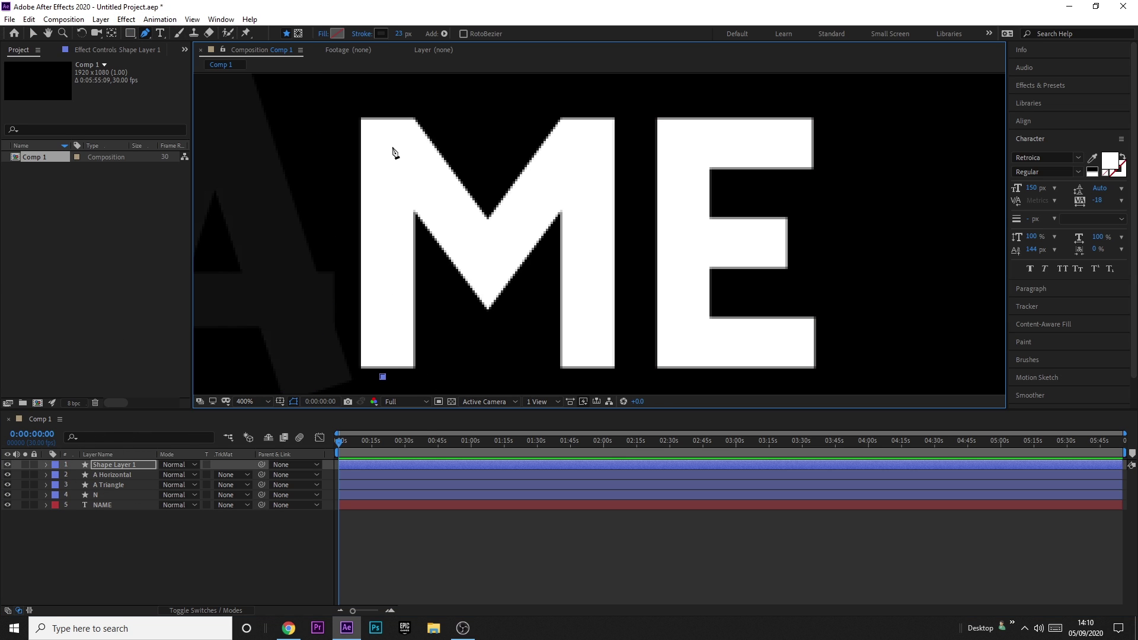
left_click(391, 146)
left_click(486, 254)
left_click(583, 147)
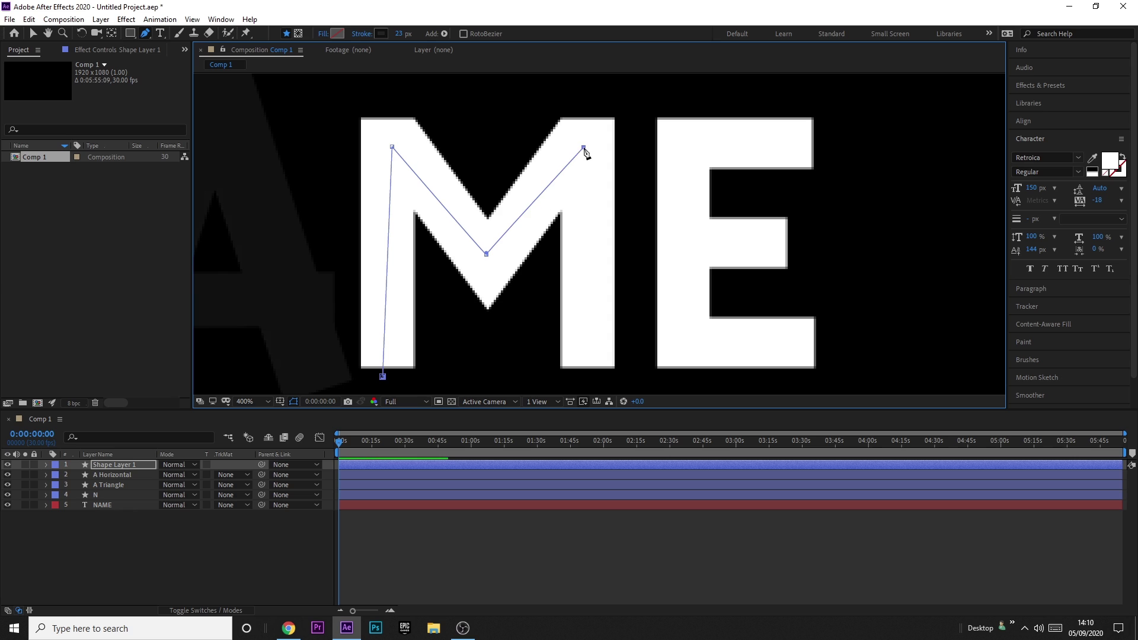
left_click(586, 377)
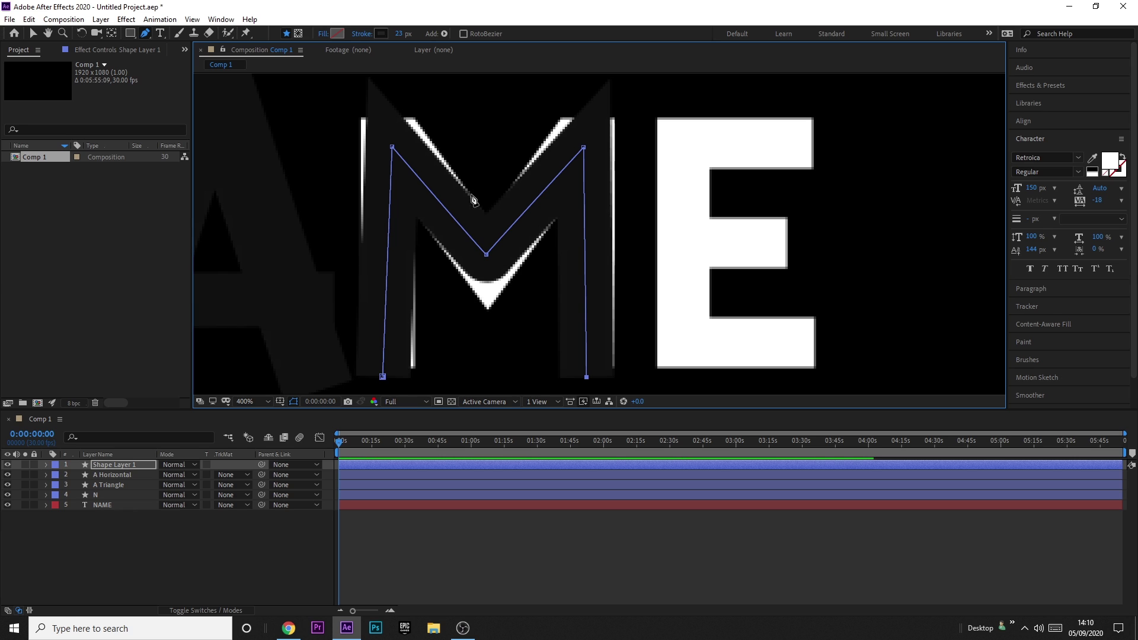
Lower the M path's middle point slightly and raise both of its upper corner points.
left_click_drag(486, 254, 488, 260)
scroll(488, 261, "down", 2)
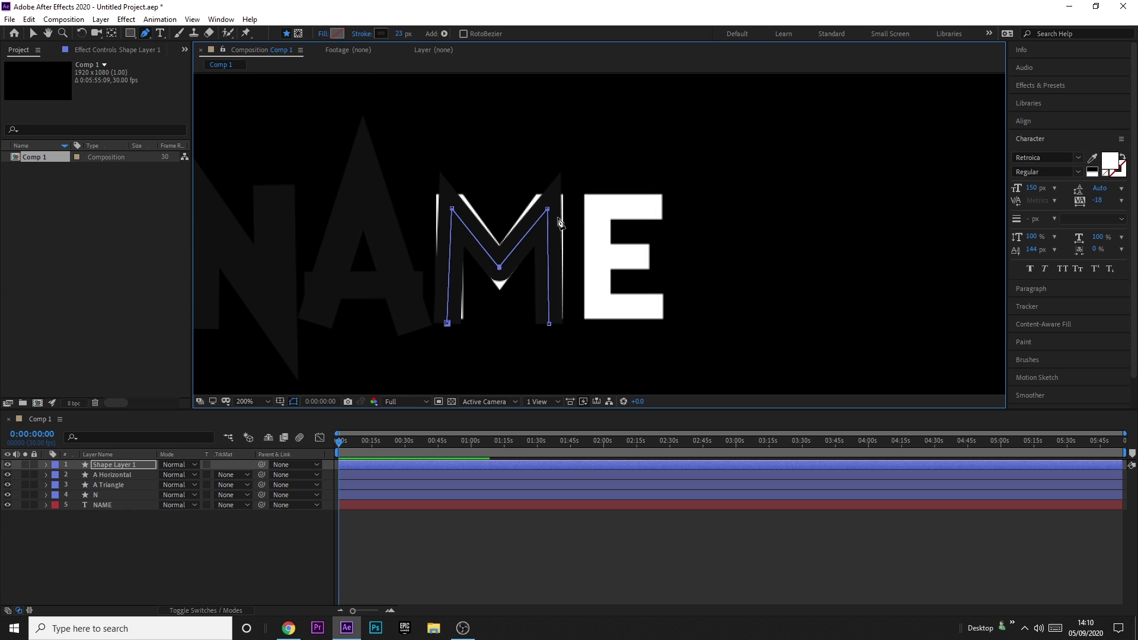
left_click_drag(547, 210, 550, 204)
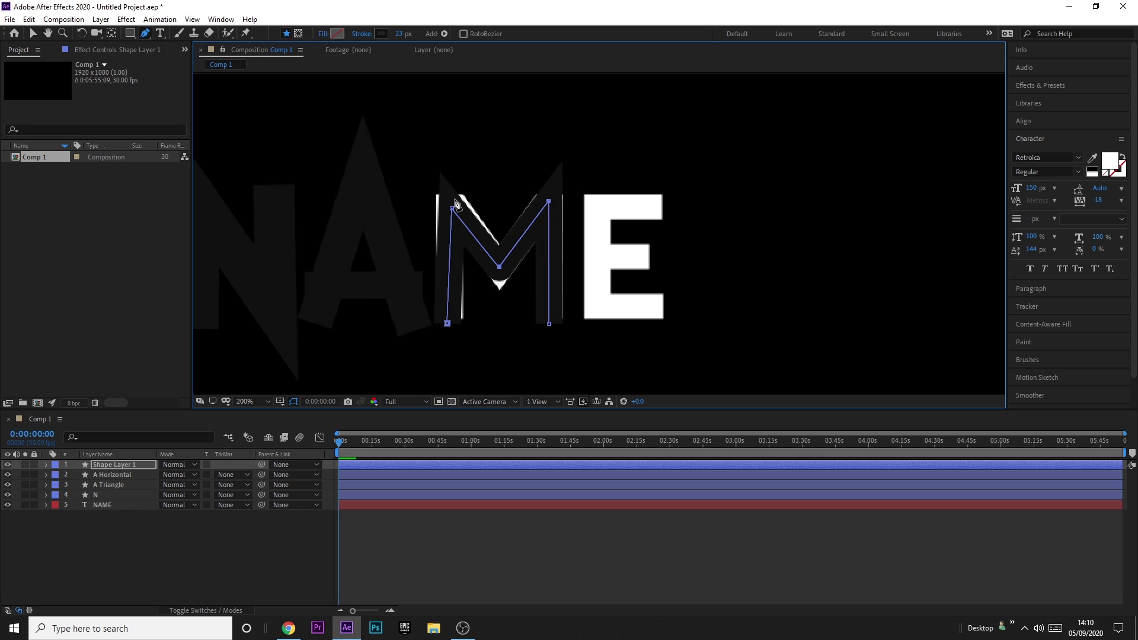
left_click_drag(456, 202, 454, 205)
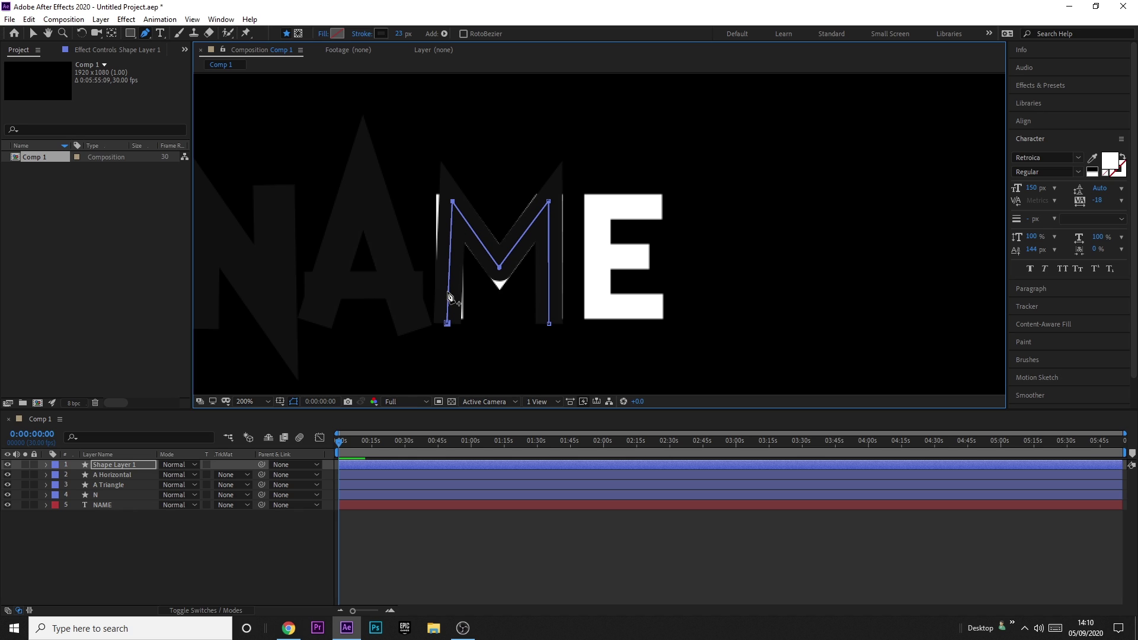
Straighten the M path's legs by moving both bottom ends slightly down and right and fine-tuning the upper corners.
left_click_drag(447, 323, 450, 330)
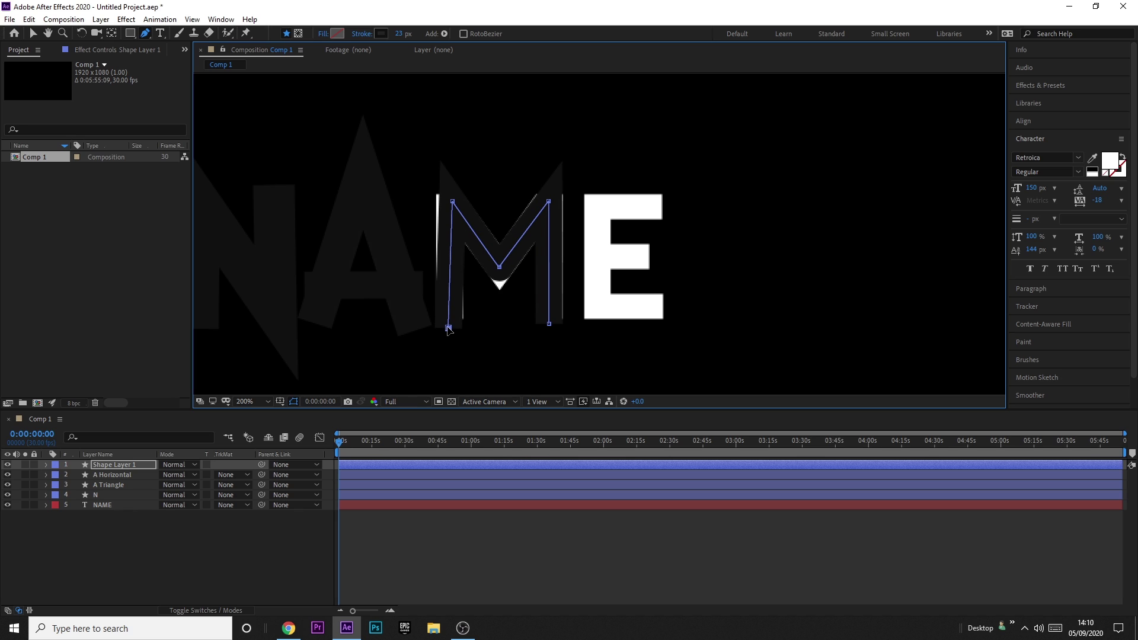
left_click_drag(454, 201, 452, 200)
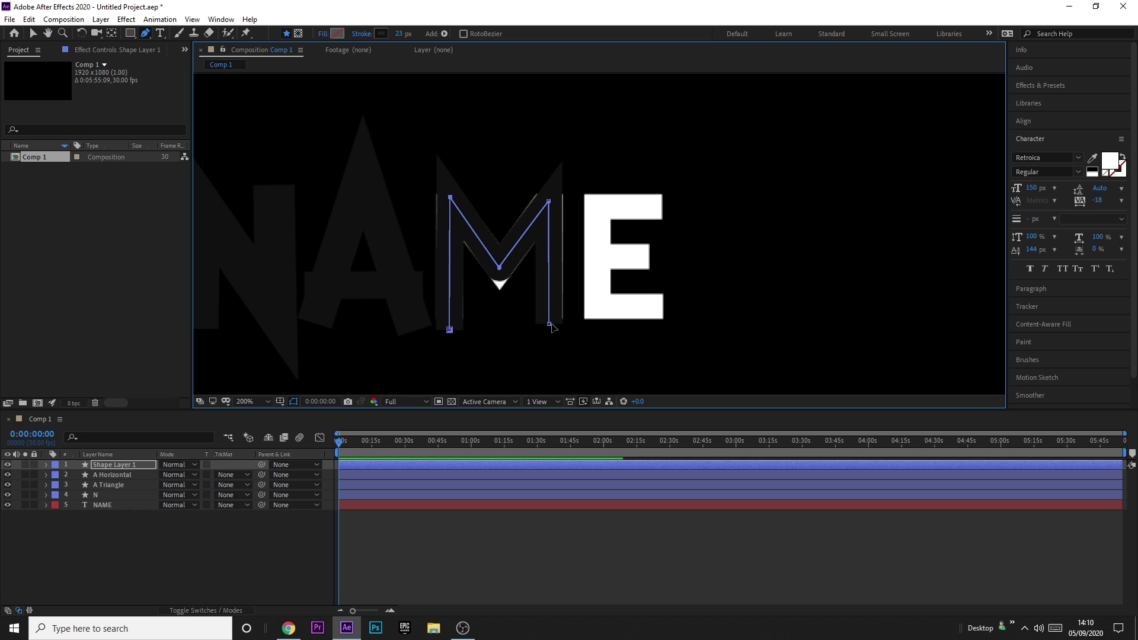
left_click_drag(549, 324, 550, 326)
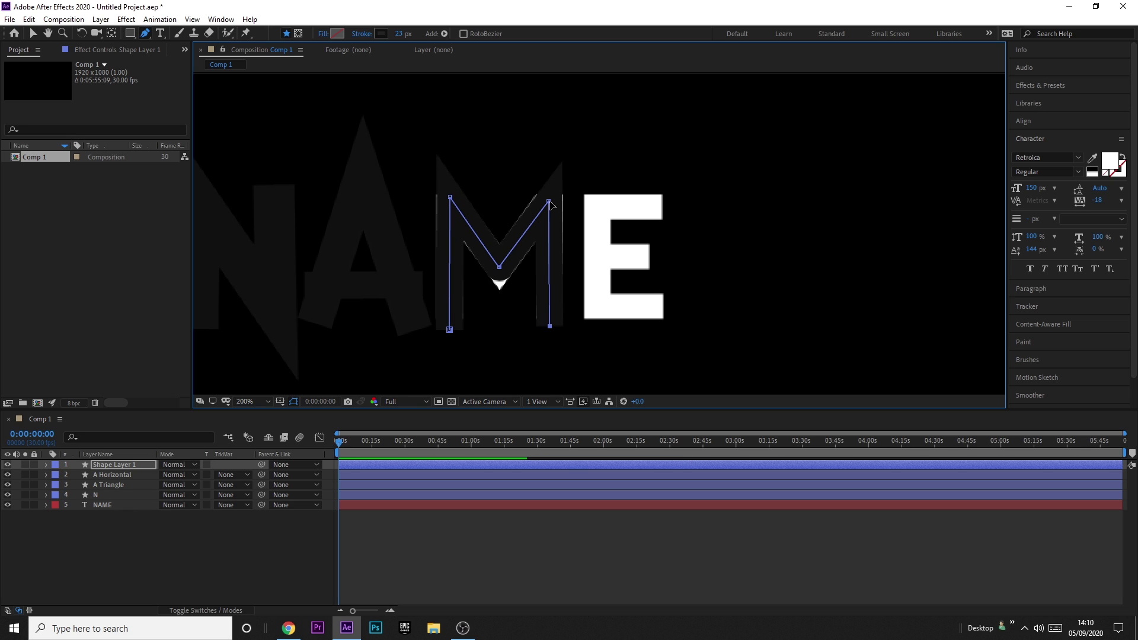
left_click_drag(549, 202, 550, 198)
left_click_drag(451, 198, 452, 199)
Lower the M path's middle point a little more and widen its stroke to 32 px.
left_click_drag(401, 33, 403, 34)
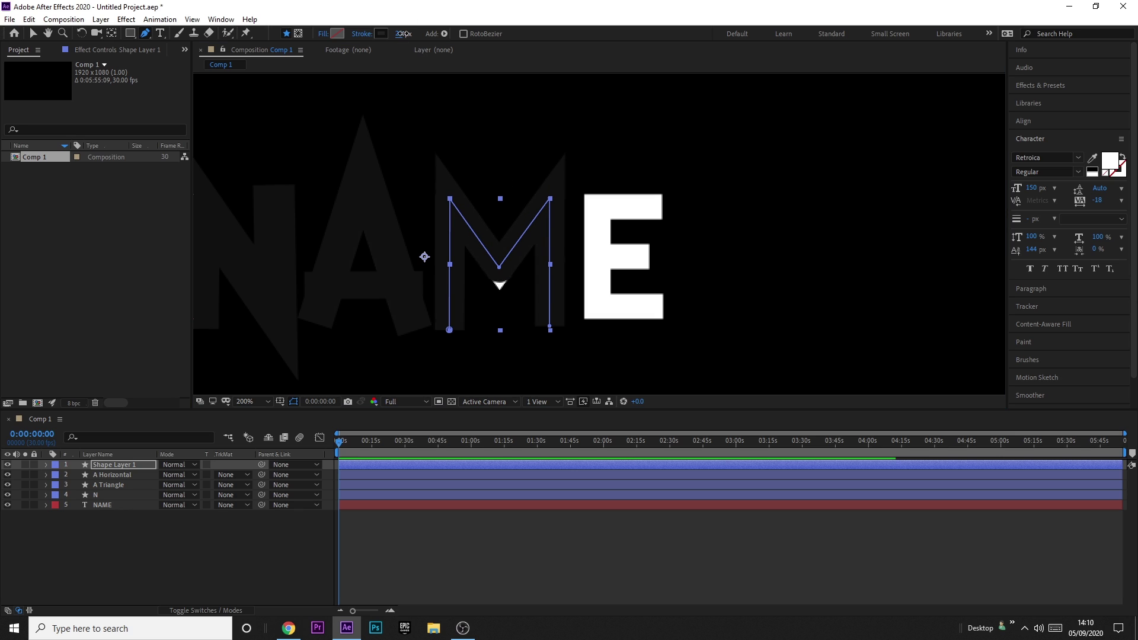
type("26")
key("Return")
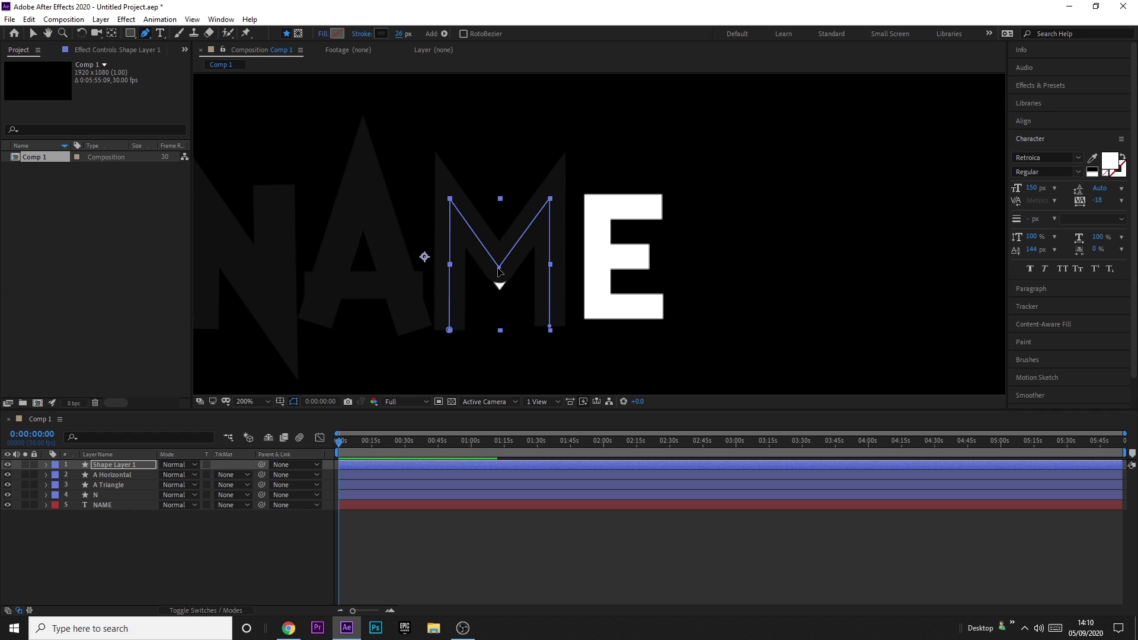
left_click_drag(498, 267, 499, 272)
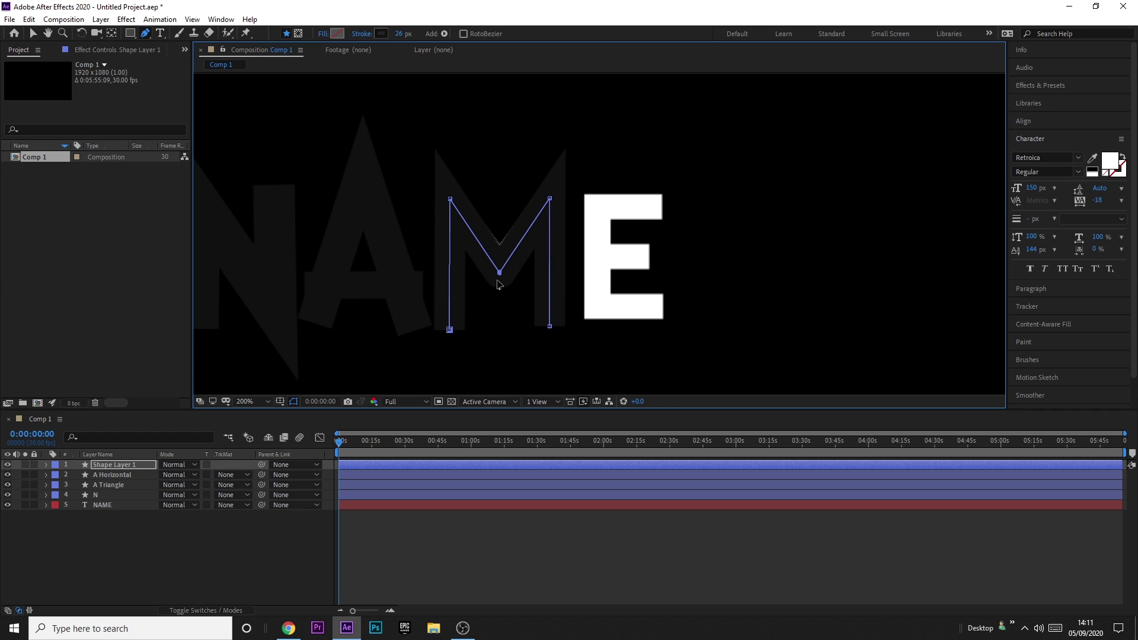
left_click_drag(403, 34, 406, 37)
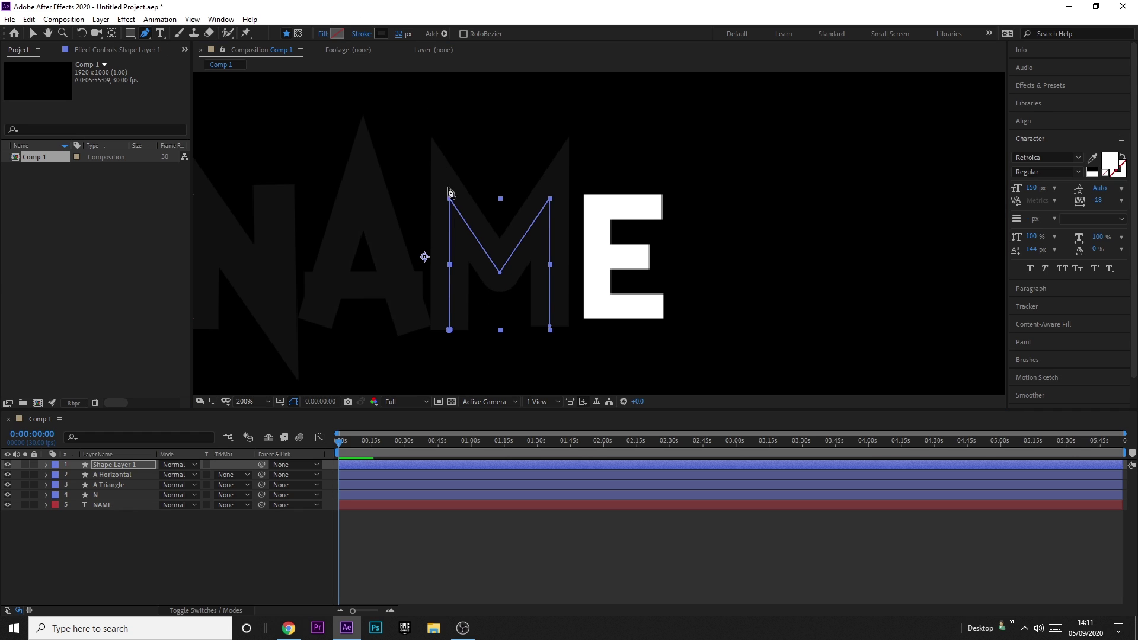
Examine how the thickened M stroke covers its letter and meets the neighbouring A.
scroll(448, 321, "up", 4)
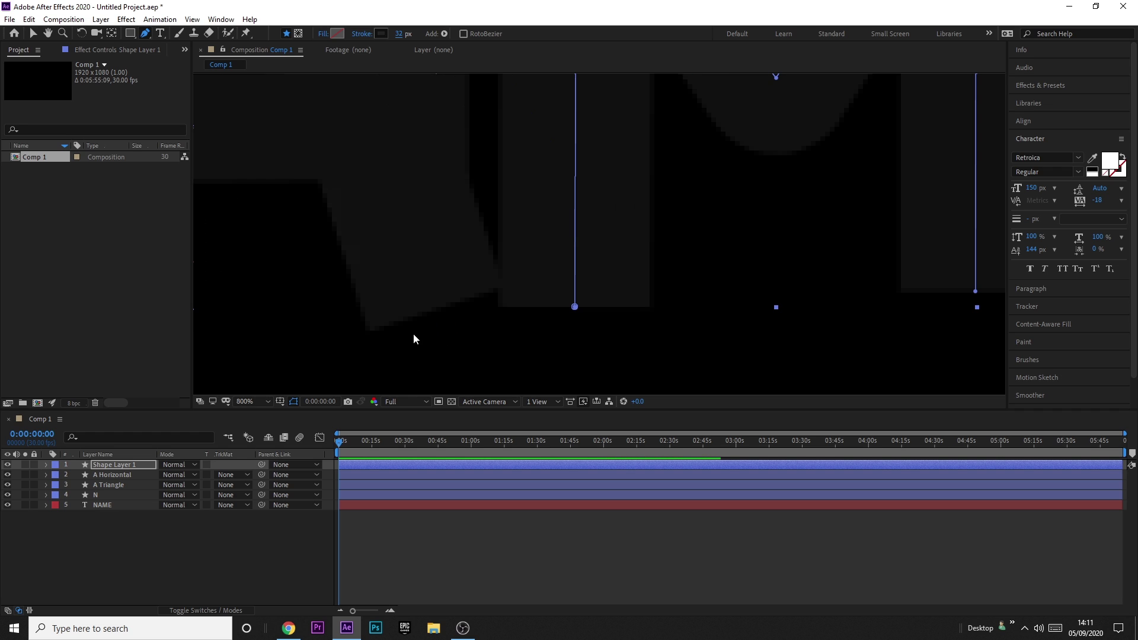
scroll(528, 245, "down", 5)
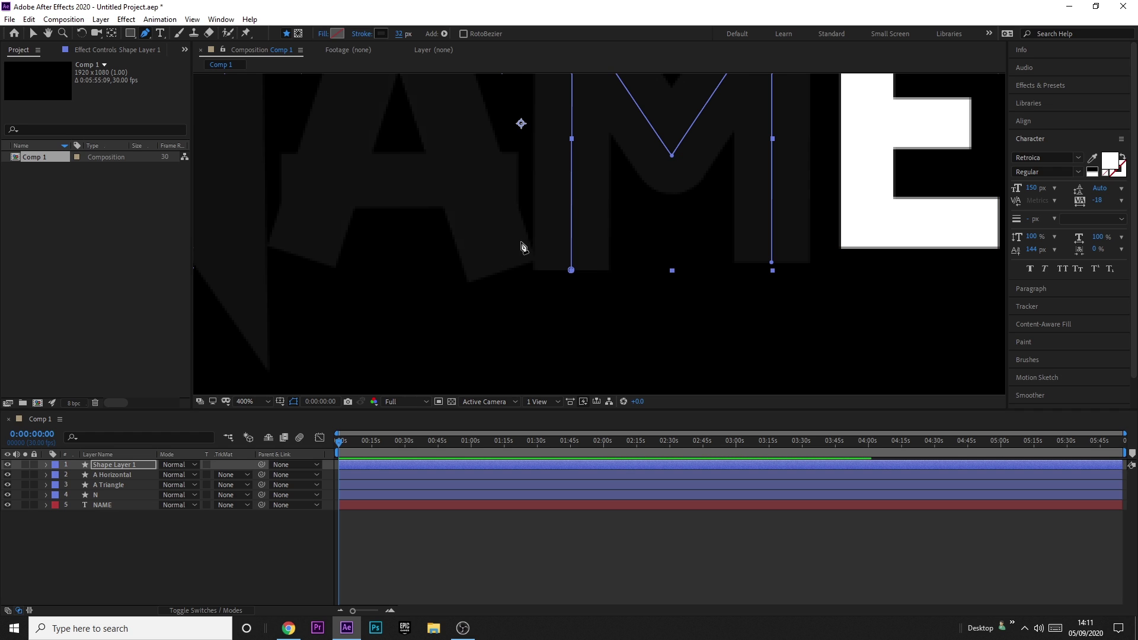
scroll(485, 316, "up", 6)
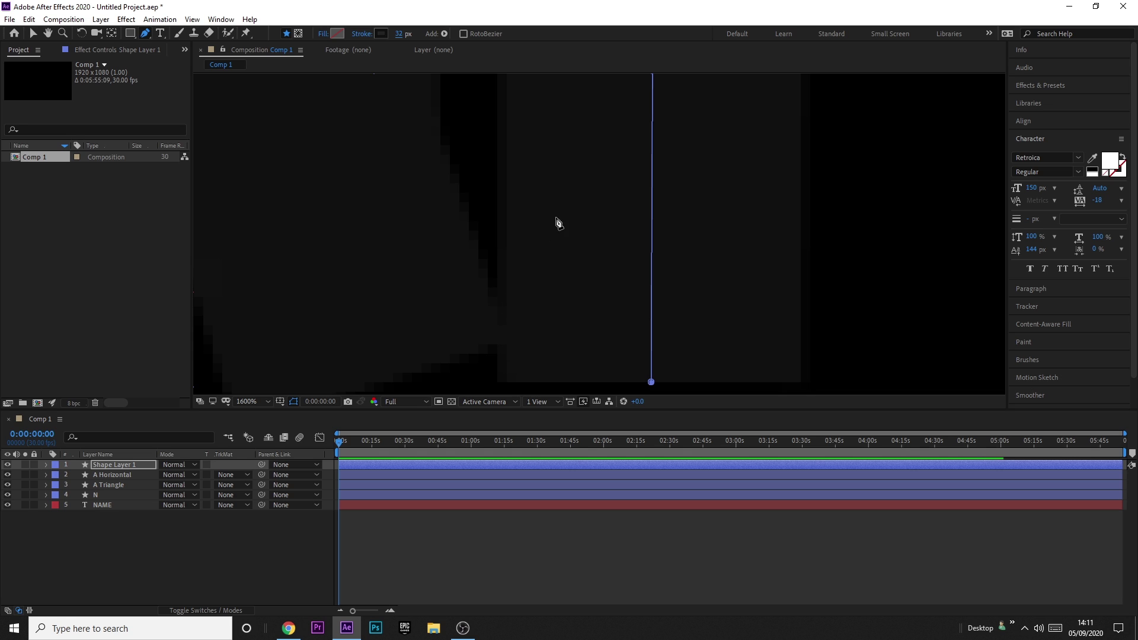
scroll(659, 214, "down", 4)
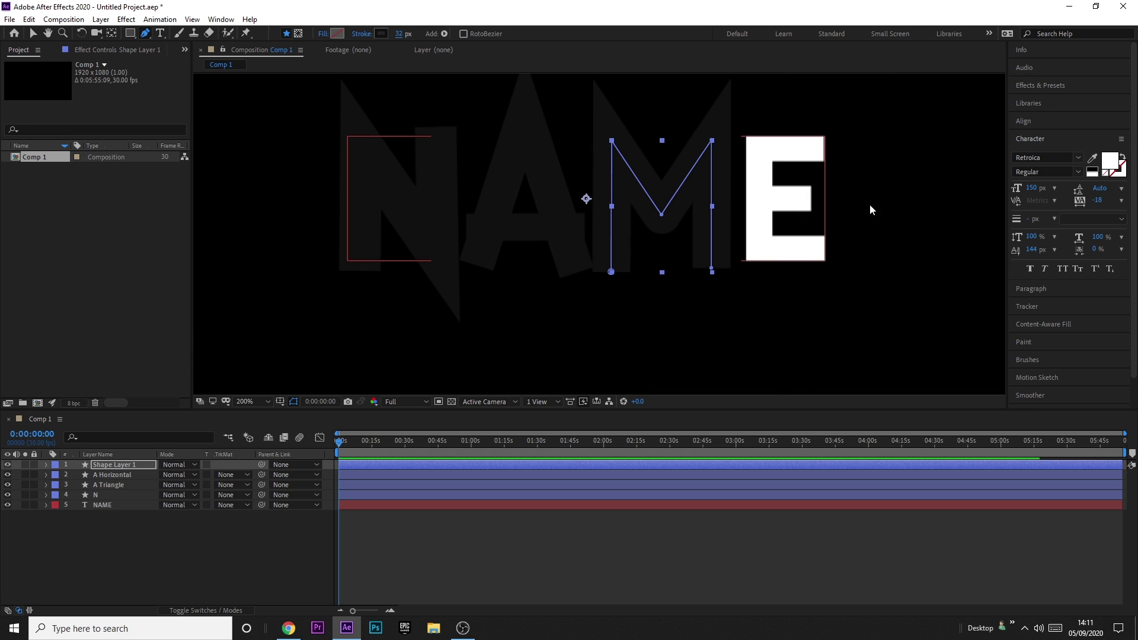
scroll(581, 267, "up", 5)
scroll(681, 261, "down", 4)
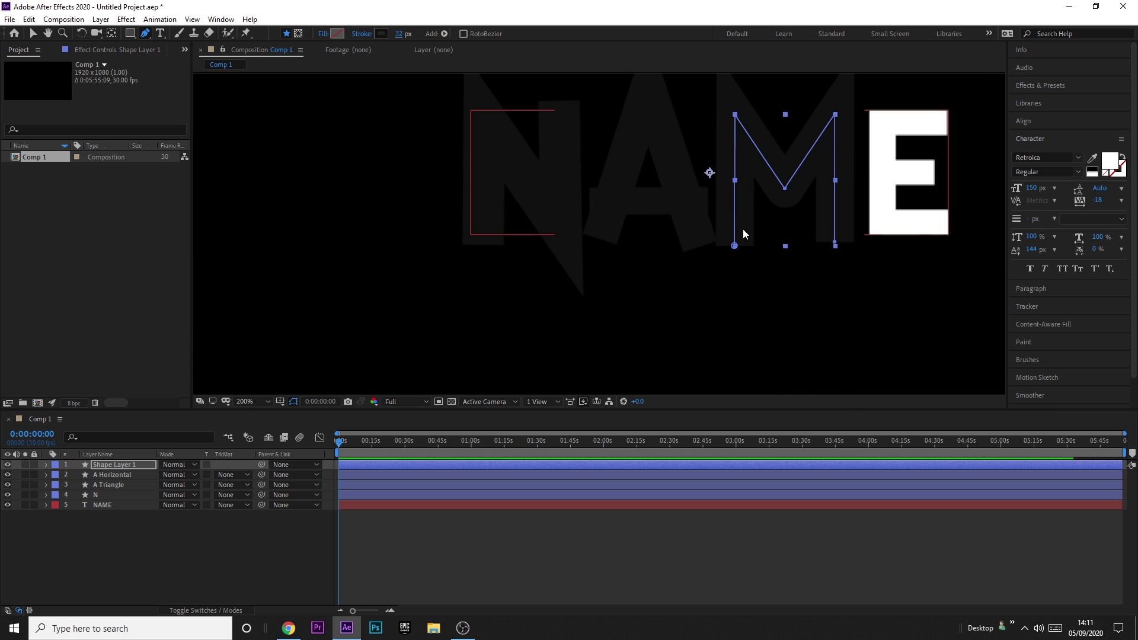
scroll(894, 213, "up", 2)
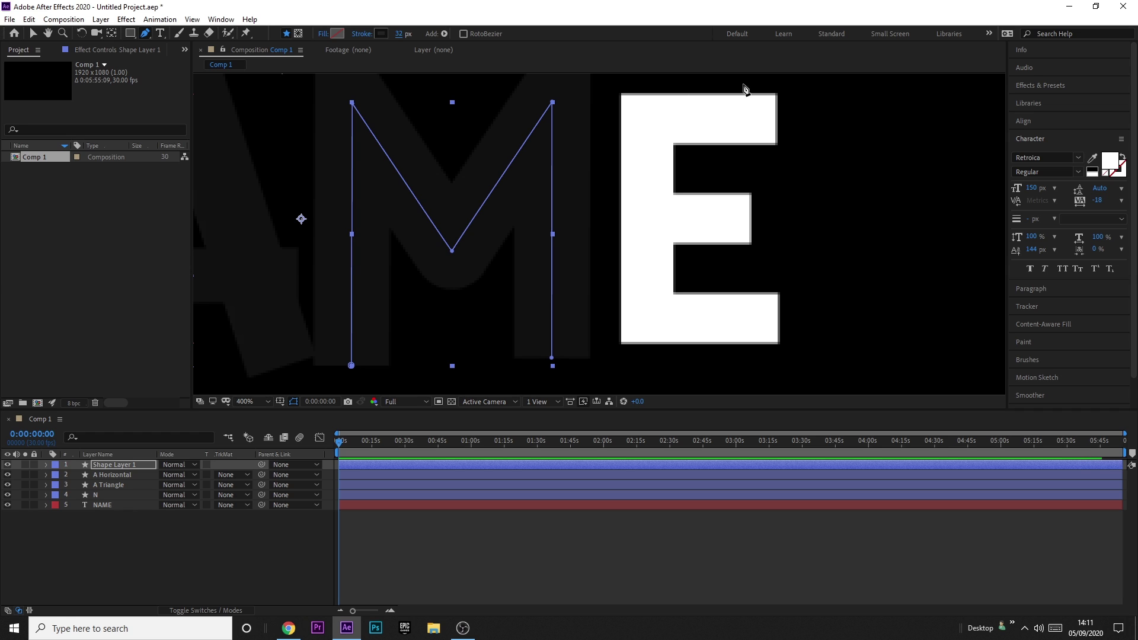
Rename the M path's shape layer as M and deselect it.
left_click(126, 463)
key("Return")
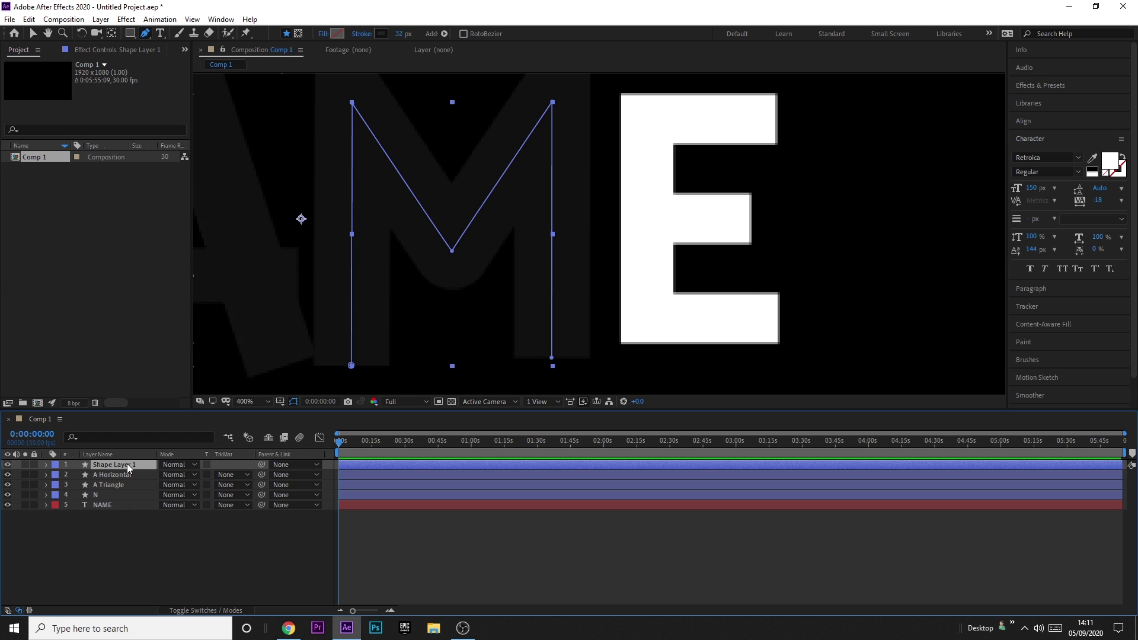
type("M")
left_click(116, 536)
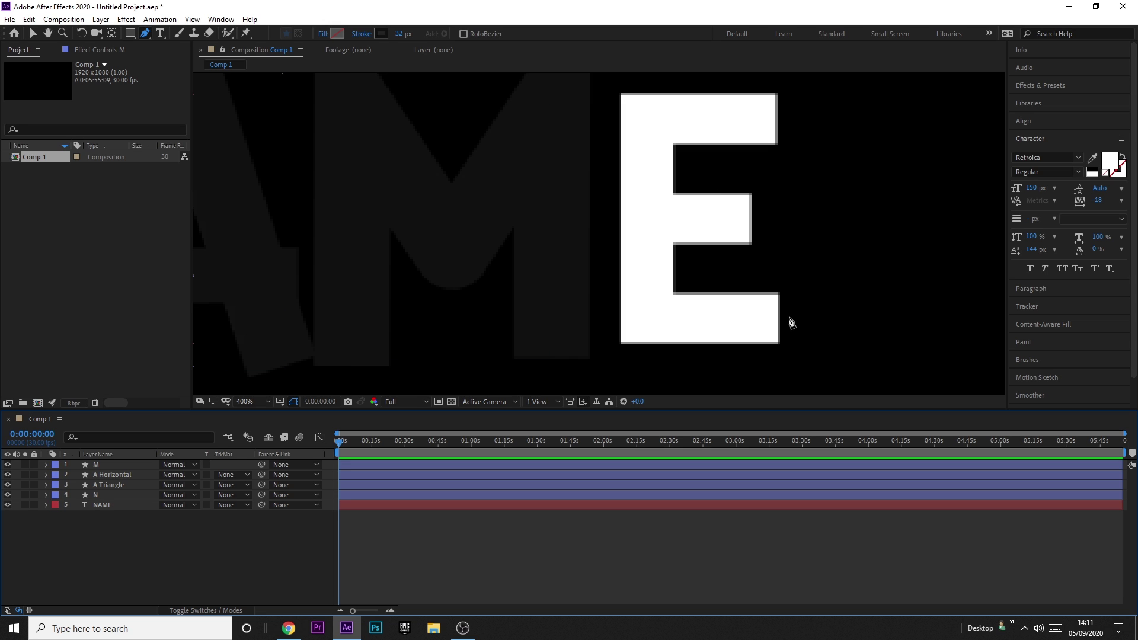
Draw a short curved test path beside the E and adjust its direction handles independently to reshape the curve.
scroll(602, 278, "down", 4)
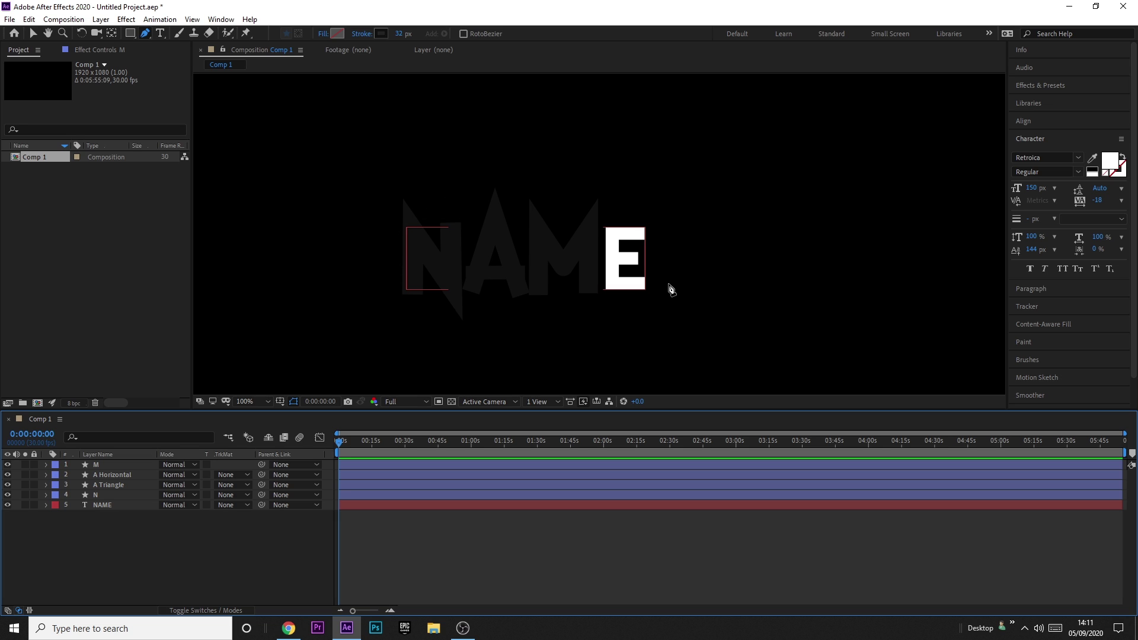
scroll(666, 281, "up", 2)
scroll(513, 223, "up", 2)
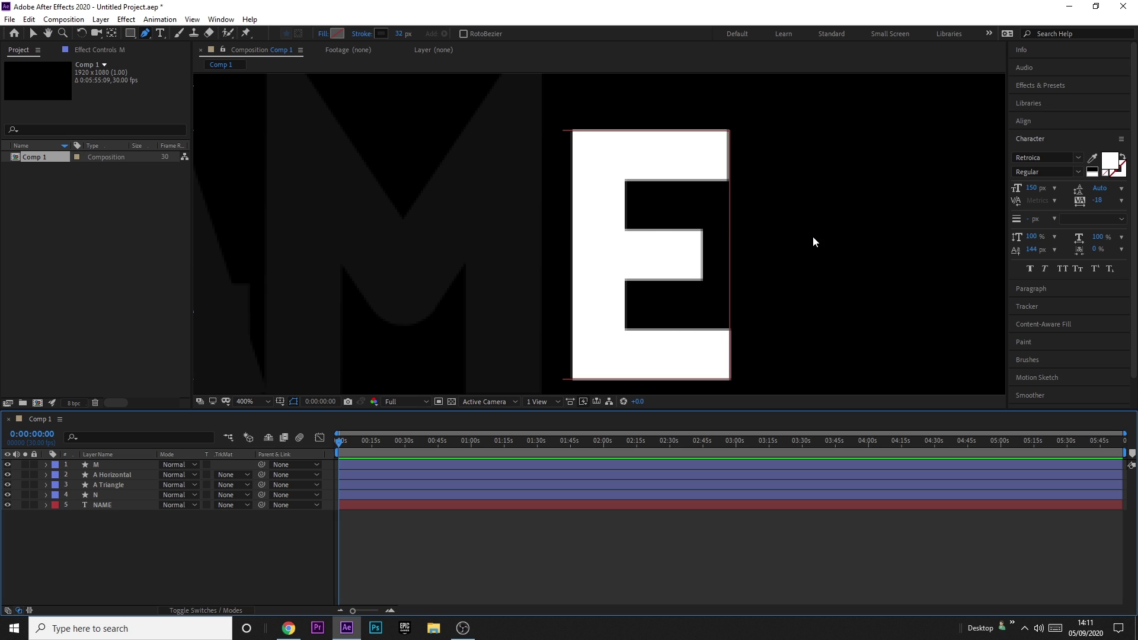
scroll(812, 242, "down", 4)
scroll(926, 256, "up", 2)
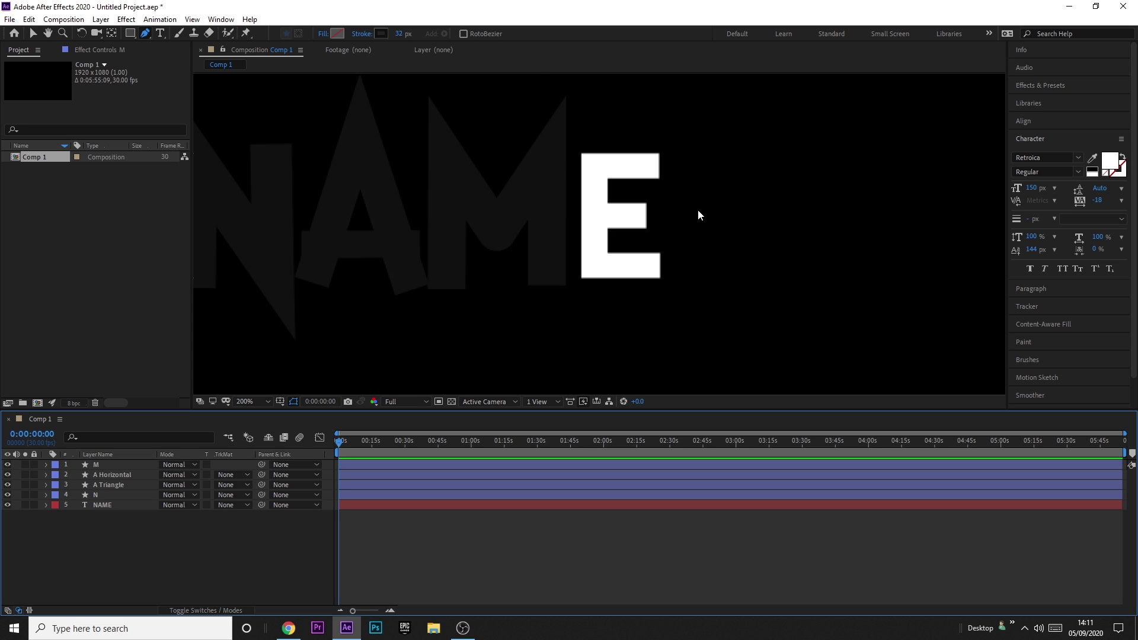
left_click(668, 201)
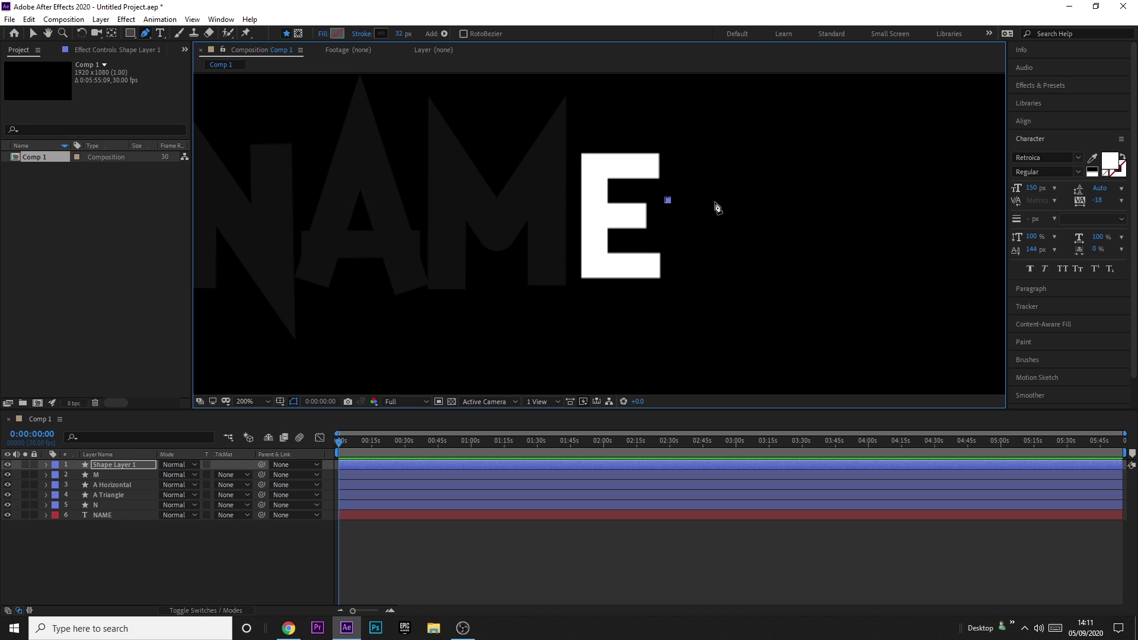
left_click(714, 201)
left_click_drag(725, 203, 745, 179)
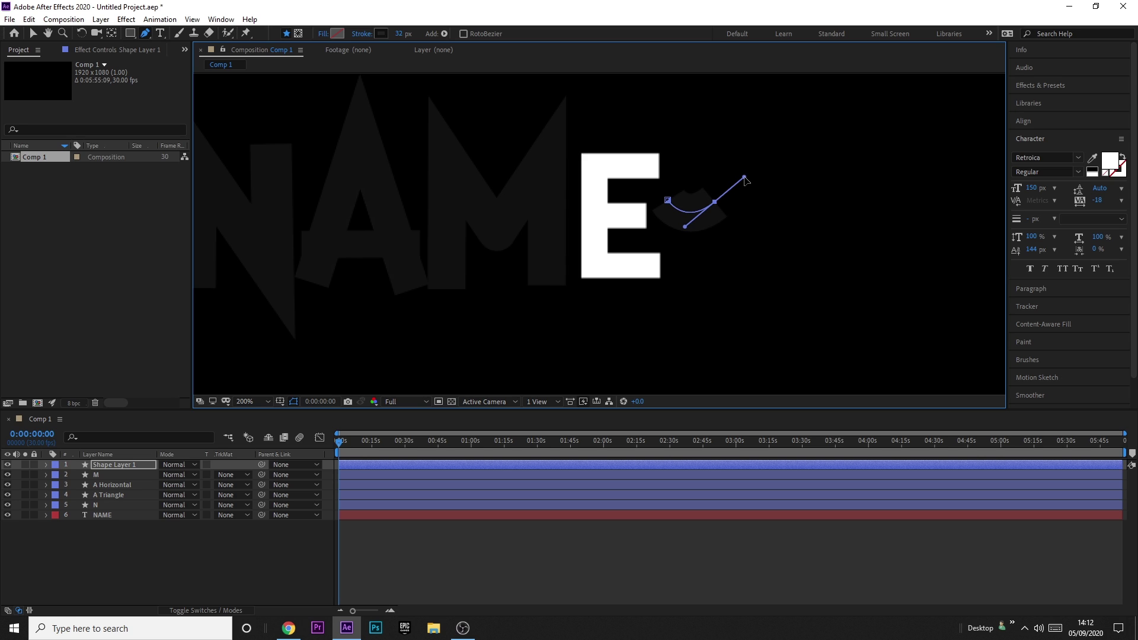
mouse_move(685, 227)
left_mouse_down()
mouse_move(696, 233)
mouse_move(661, 218)
mouse_move(689, 217)
left_mouse_up()
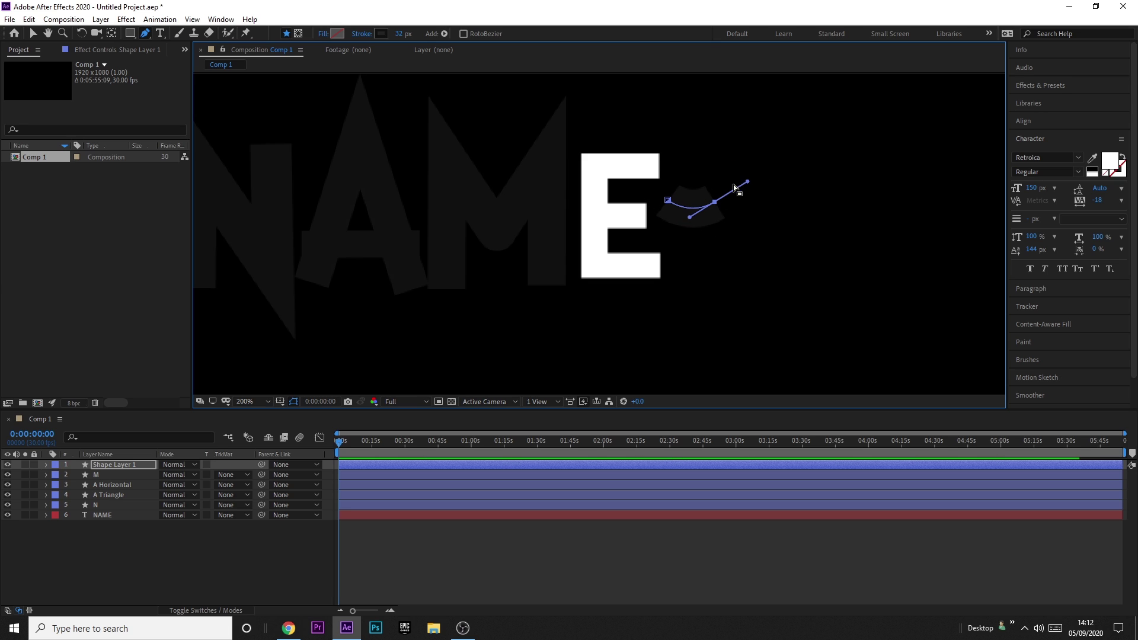
left_click_drag(748, 184, 689, 265)
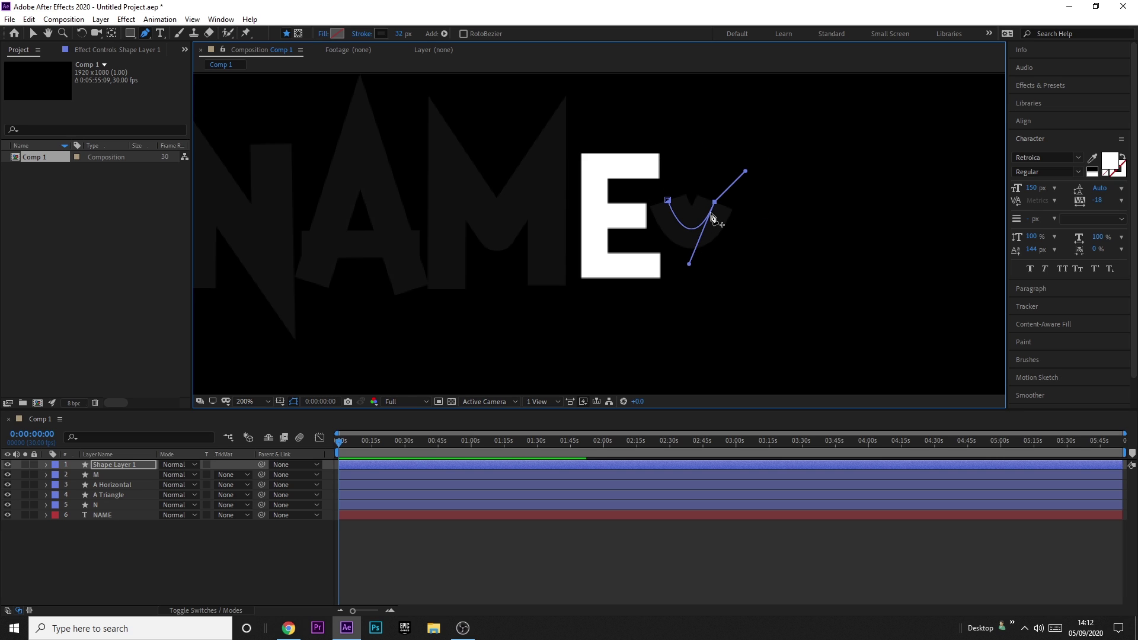
Delete both points of the curved test path beside the E.
key("v")
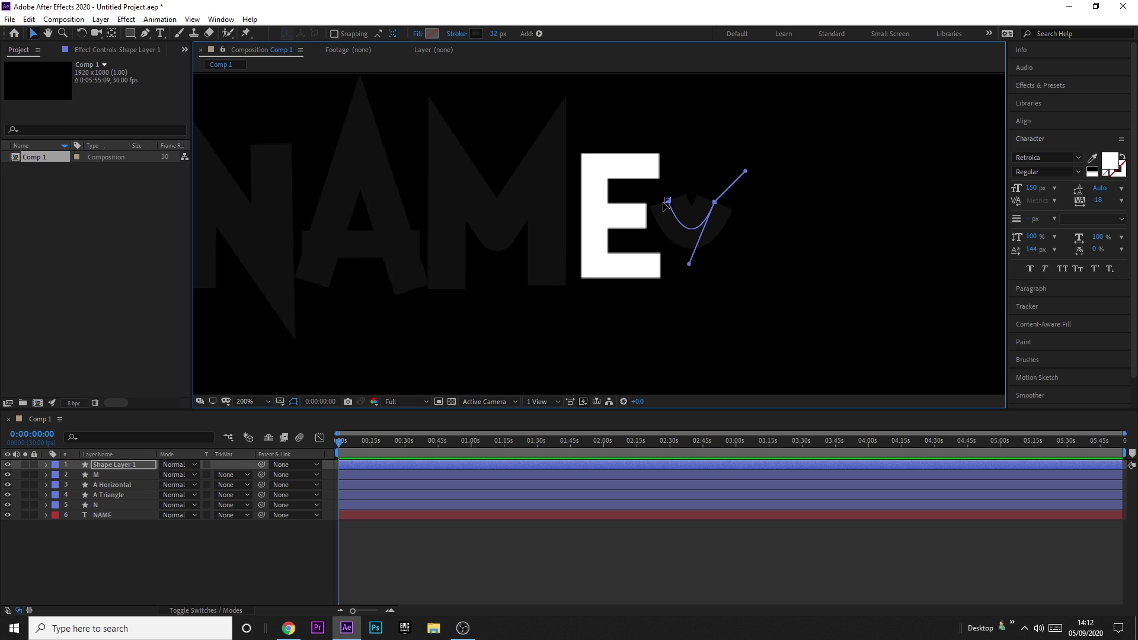
key("Delete")
left_click(714, 203)
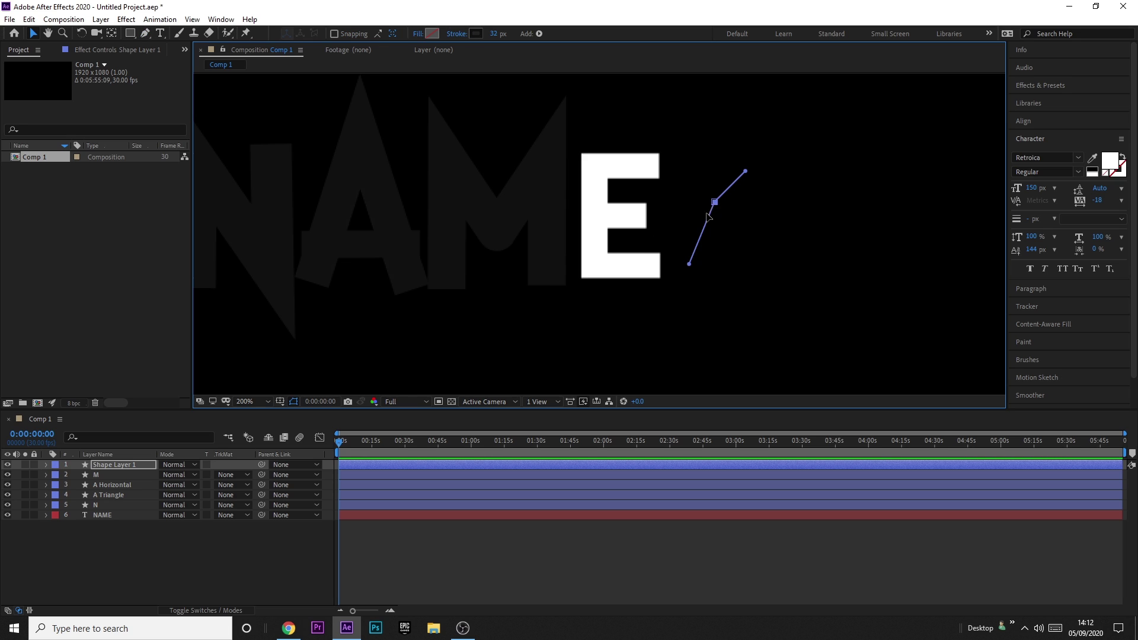
key("Delete")
On Shape Layer 1, draw a four-point pen path along the E's lower arm, vertical stem and upper arm.
left_click(115, 464)
left_click(145, 33)
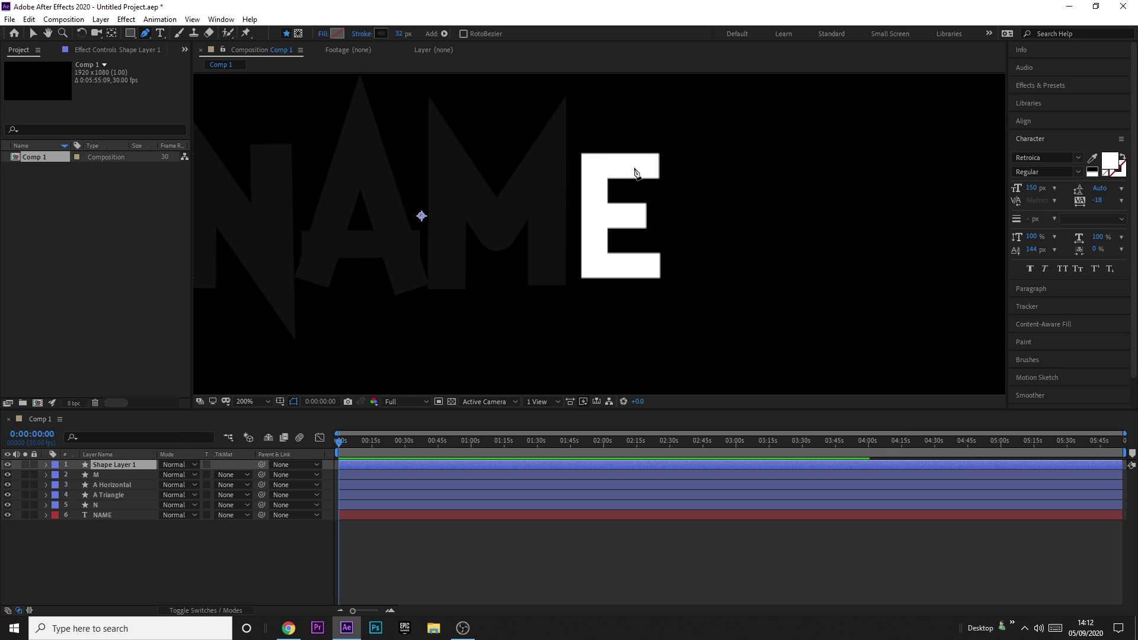
scroll(693, 268, "up", 1)
left_click(630, 264)
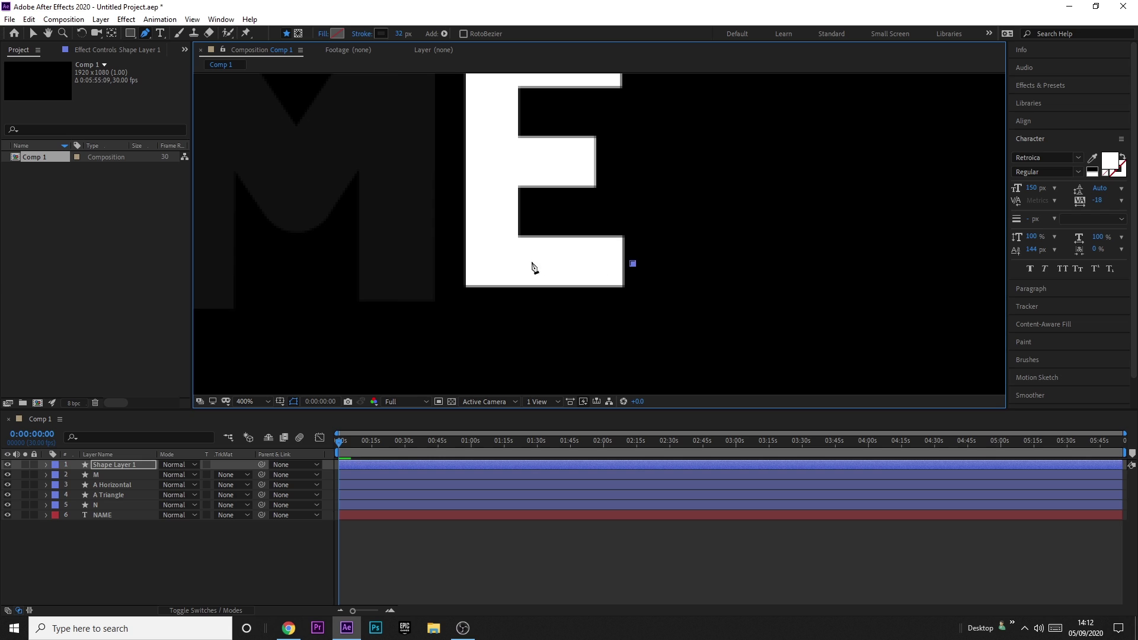
left_click(487, 262)
scroll(508, 270, "down", 1)
left_click(500, 164)
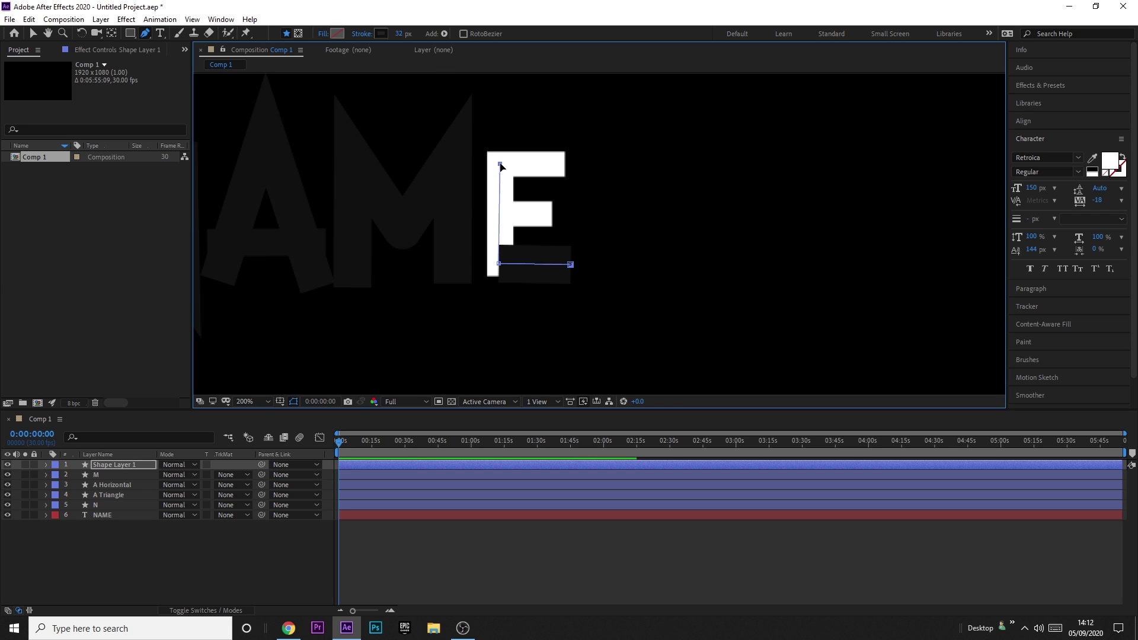
left_click(571, 162)
scroll(484, 242, "up", 1)
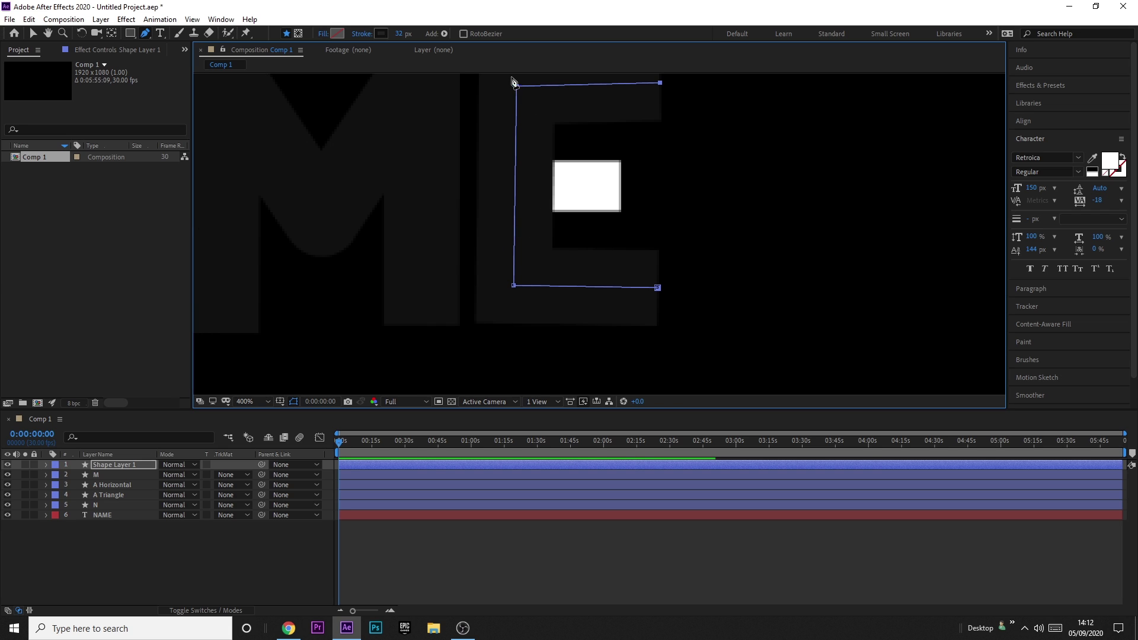
Move the two corner points of the E path outward so its vertical segment runs straight down the stem.
left_click(498, 165)
left_click_drag(508, 86, 506, 84)
left_click_drag(513, 285, 507, 286)
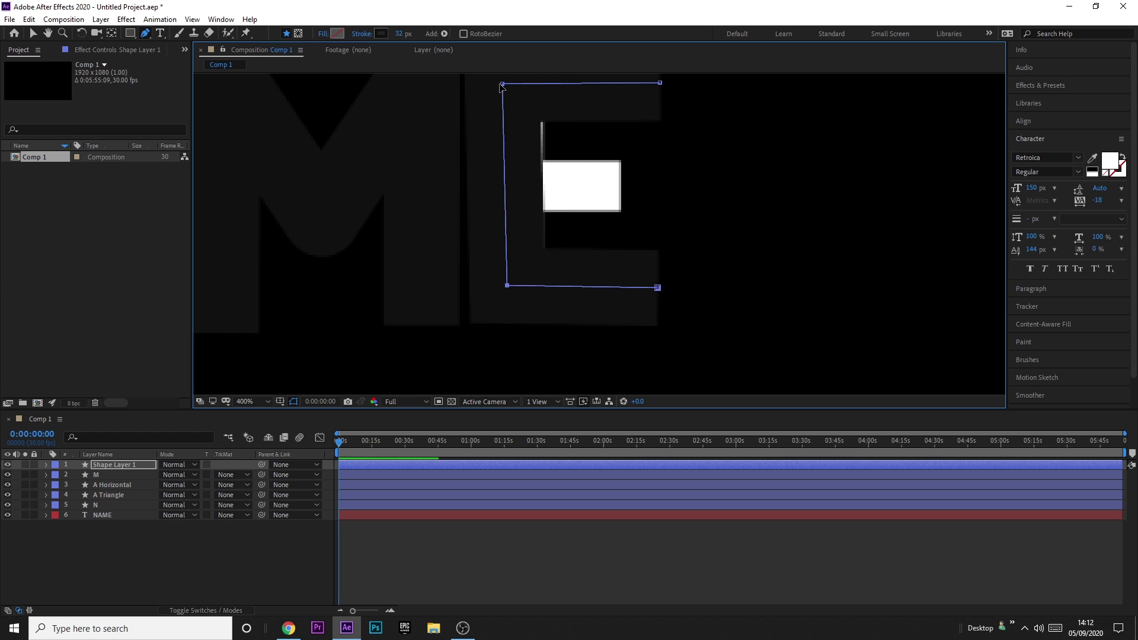
left_click_drag(502, 83, 506, 84)
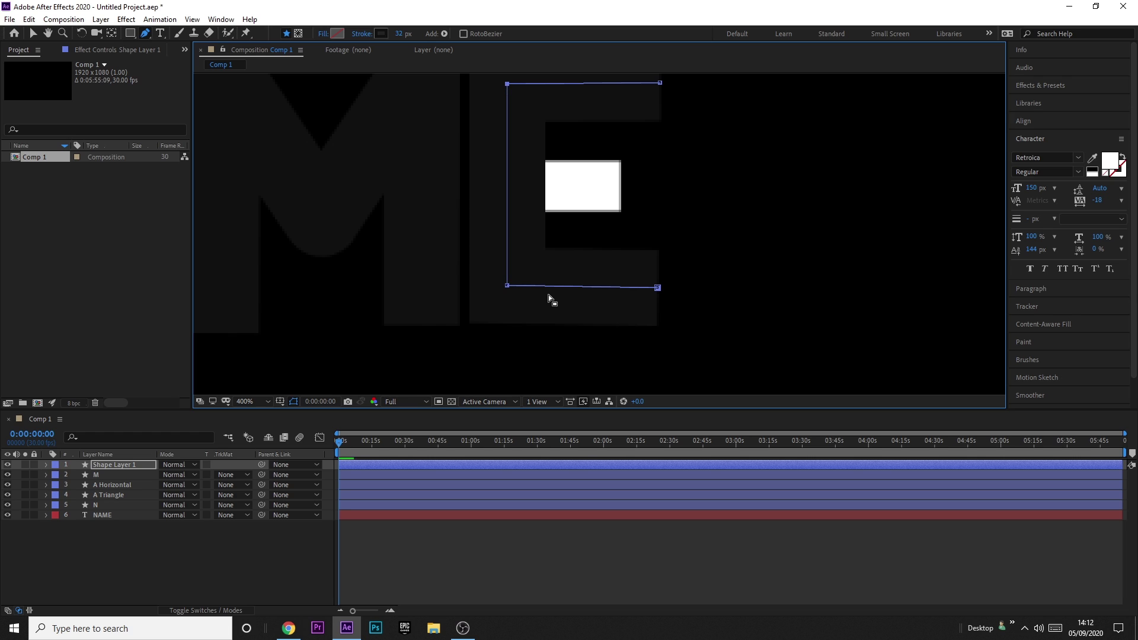
scroll(549, 294, "down", 1)
scroll(543, 201, "up", 1)
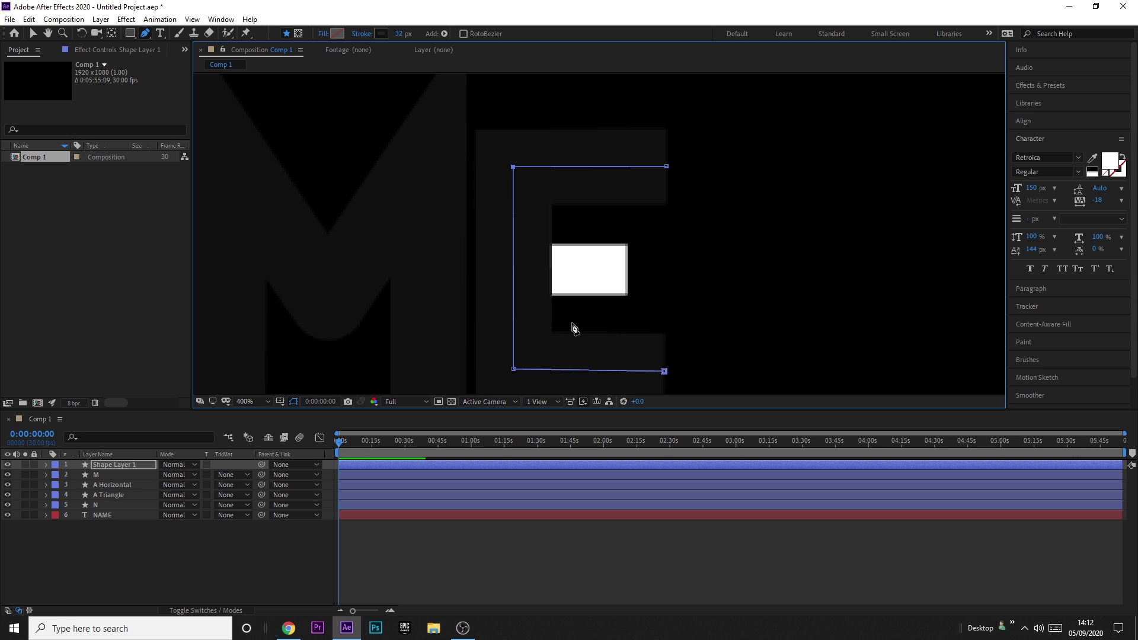
Rename the E path's shape layer as E Main and deselect it.
left_click(107, 466)
key("Return")
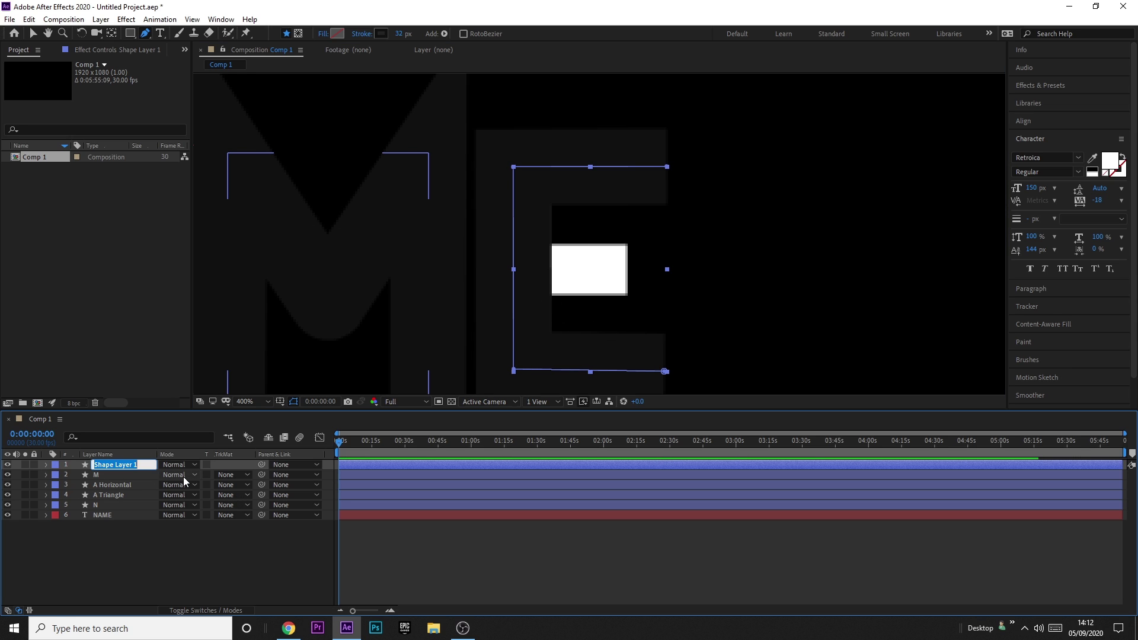
type("E Main")
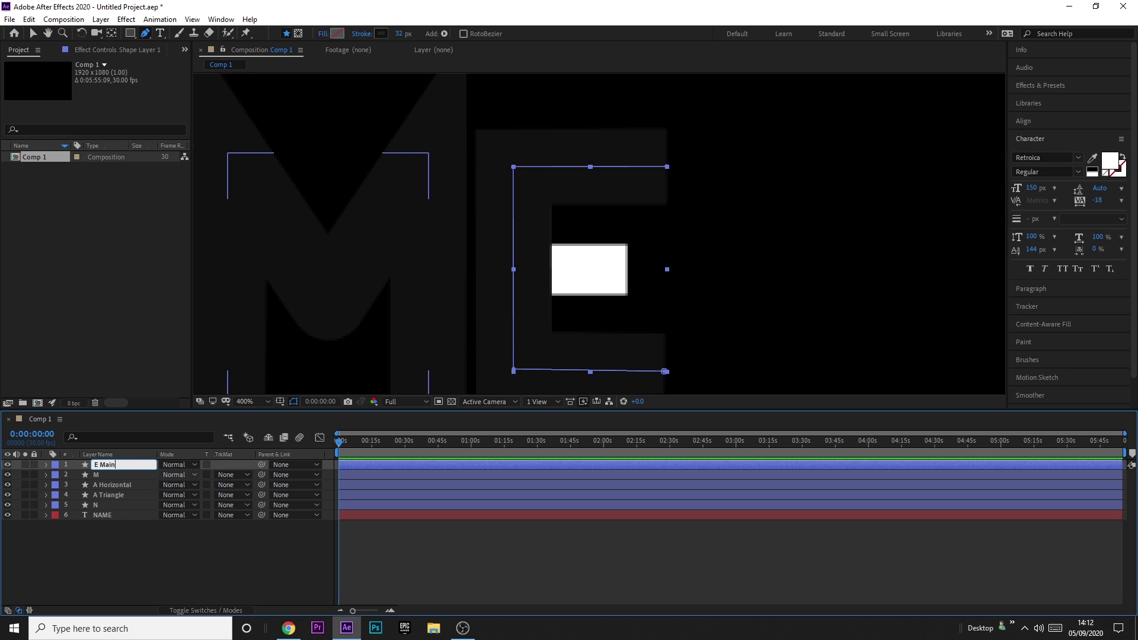
key("Return")
left_click(108, 548)
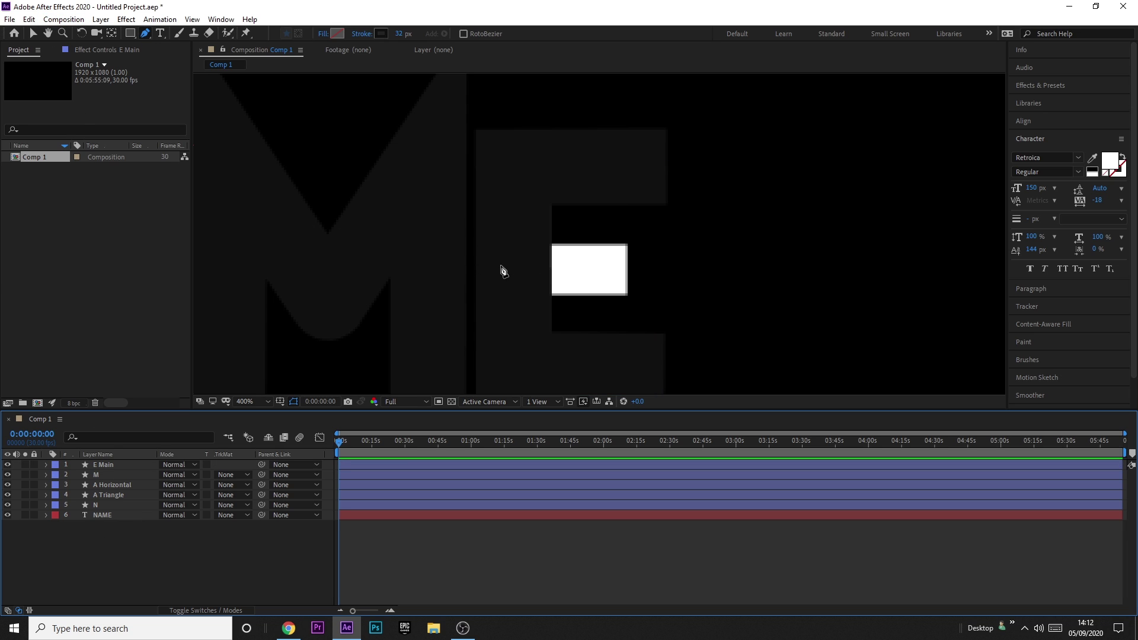
Hide the E Main layer and draw a straight two-point pen path across the E's middle arm on a new shape layer.
left_click(7, 464)
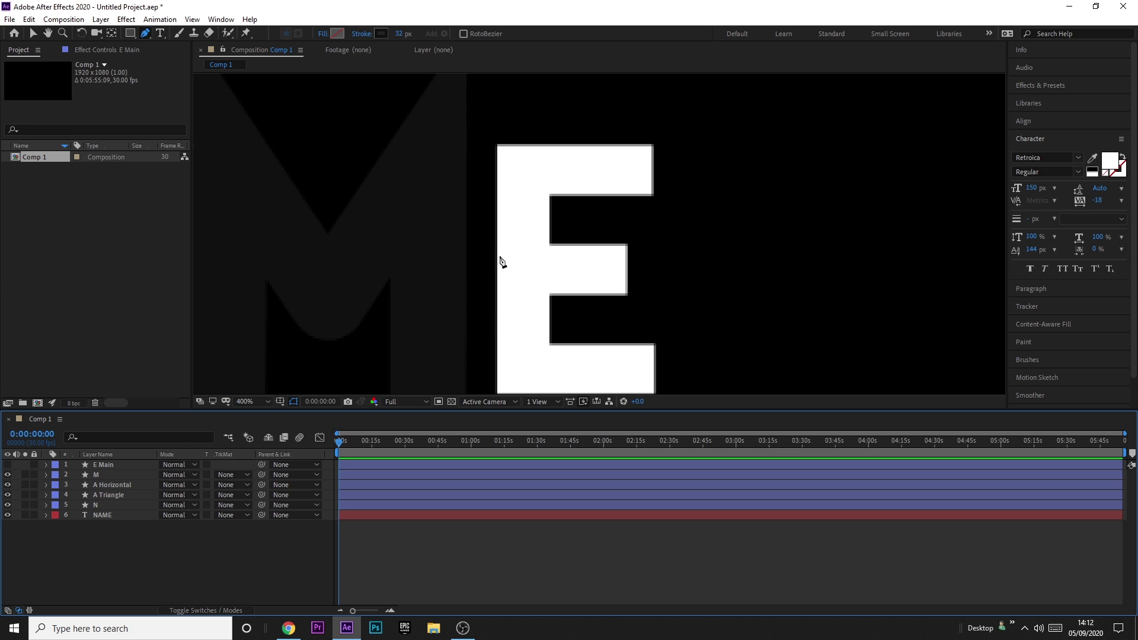
left_click(490, 267)
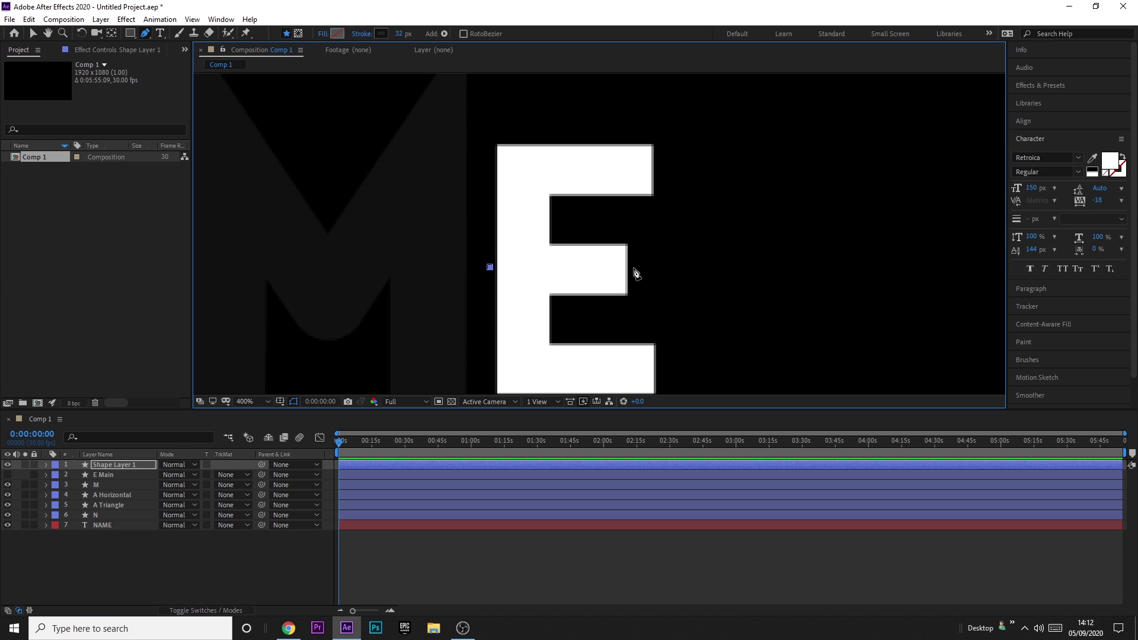
left_click(490, 267)
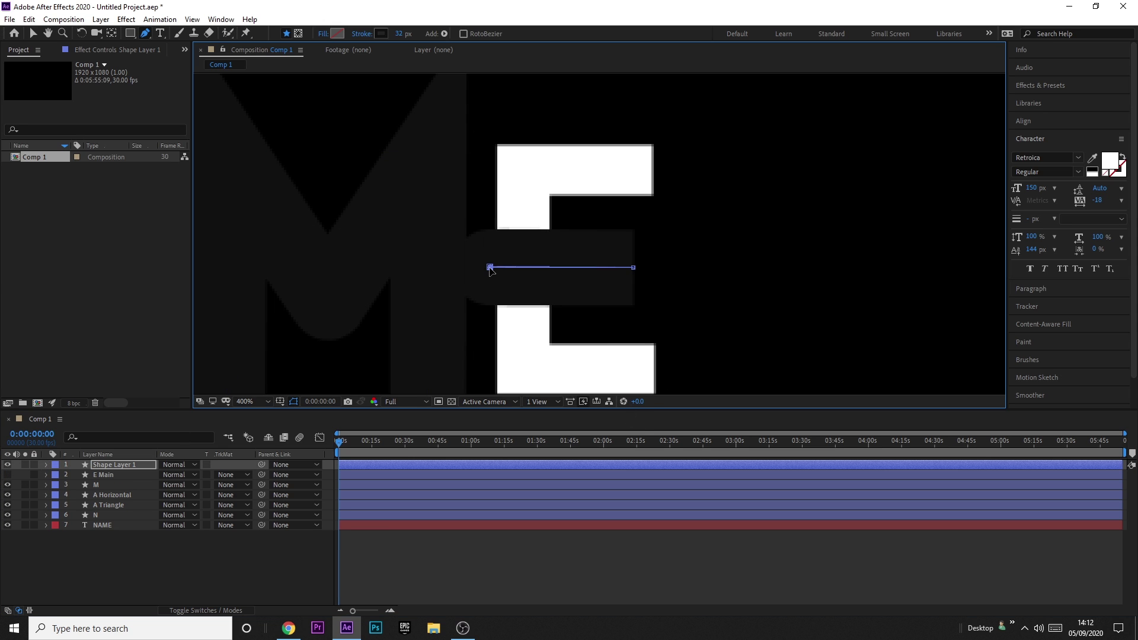
key("ctrl+z")
key("v")
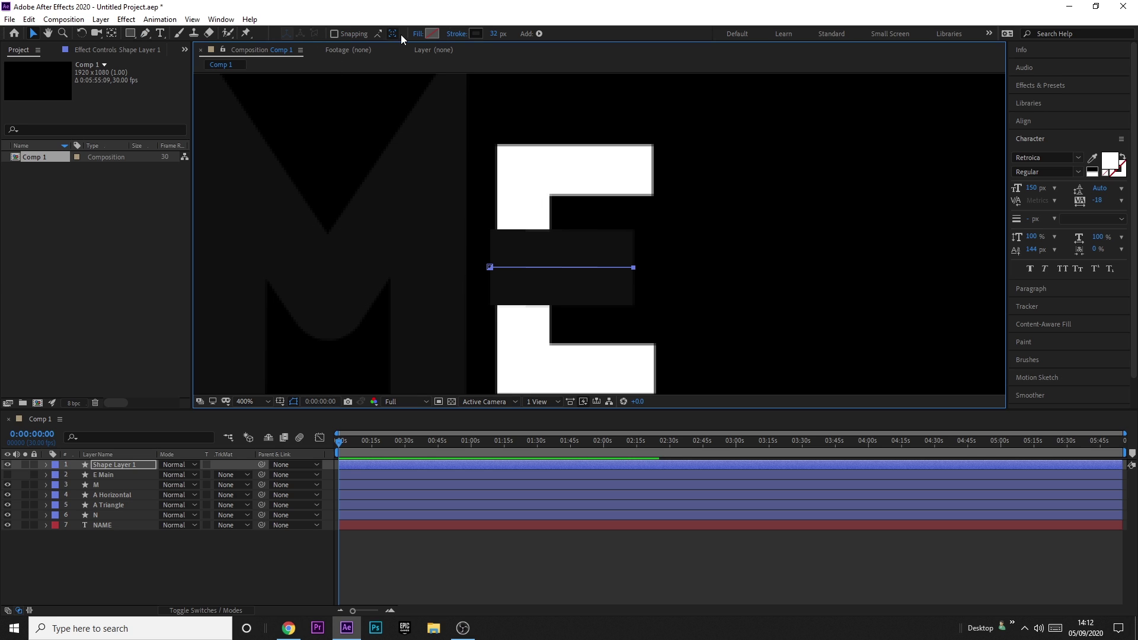
Set the middle-arm path's stroke width to 23 px and move its endpoints to level and lengthen it over the arm.
left_click_drag(494, 33, 485, 34)
left_click(517, 252)
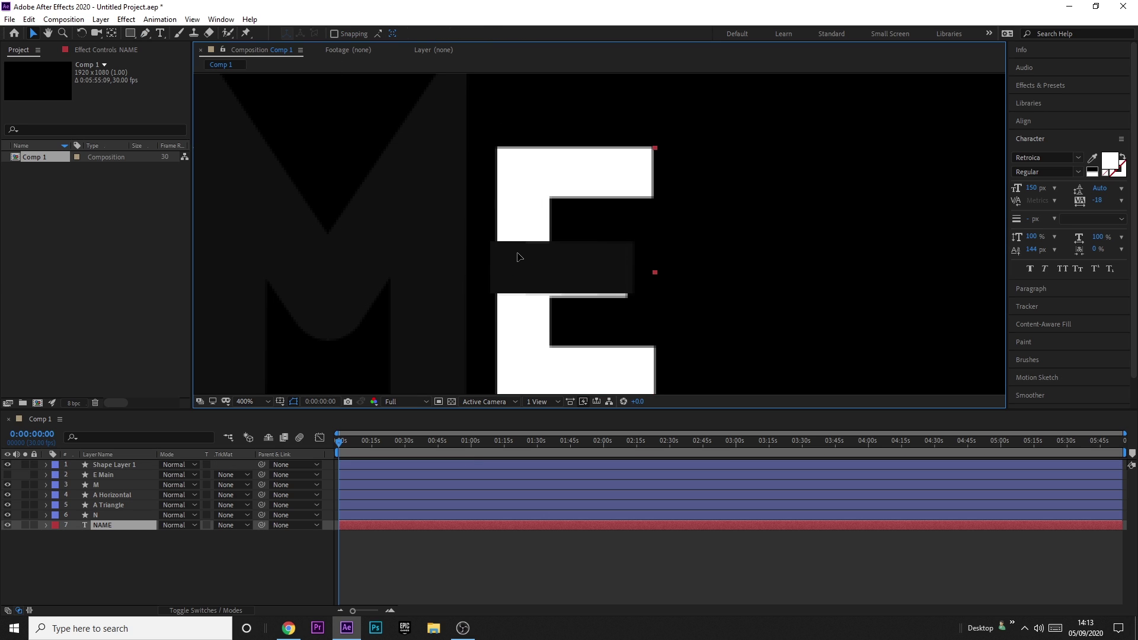
key("ctrl+z")
left_click_drag(490, 265, 486, 271)
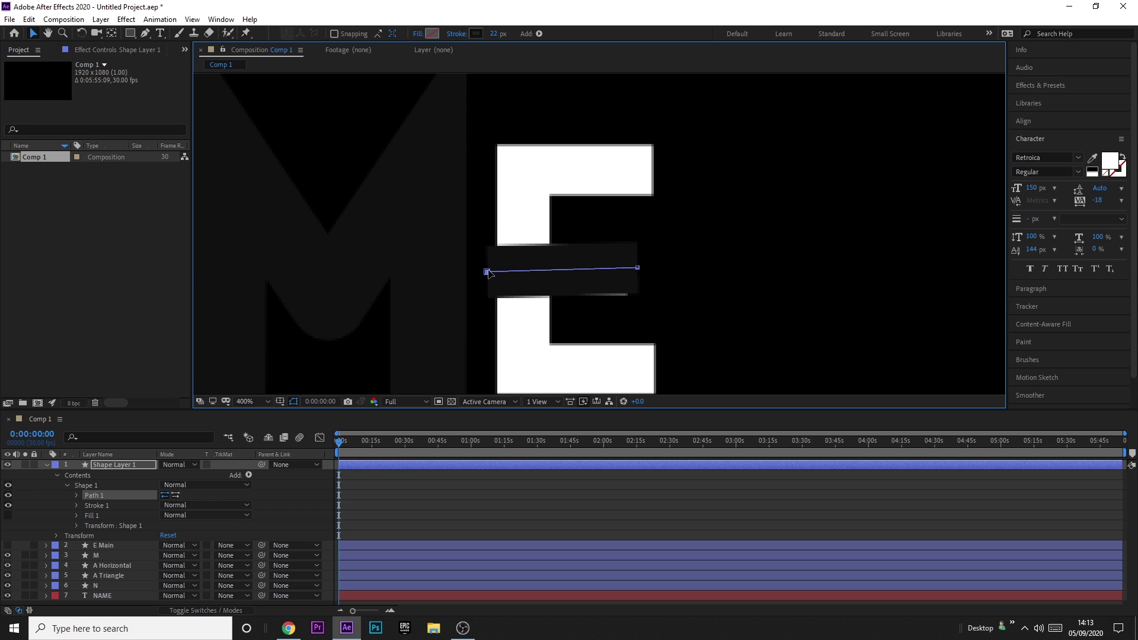
left_click_drag(640, 269, 644, 271)
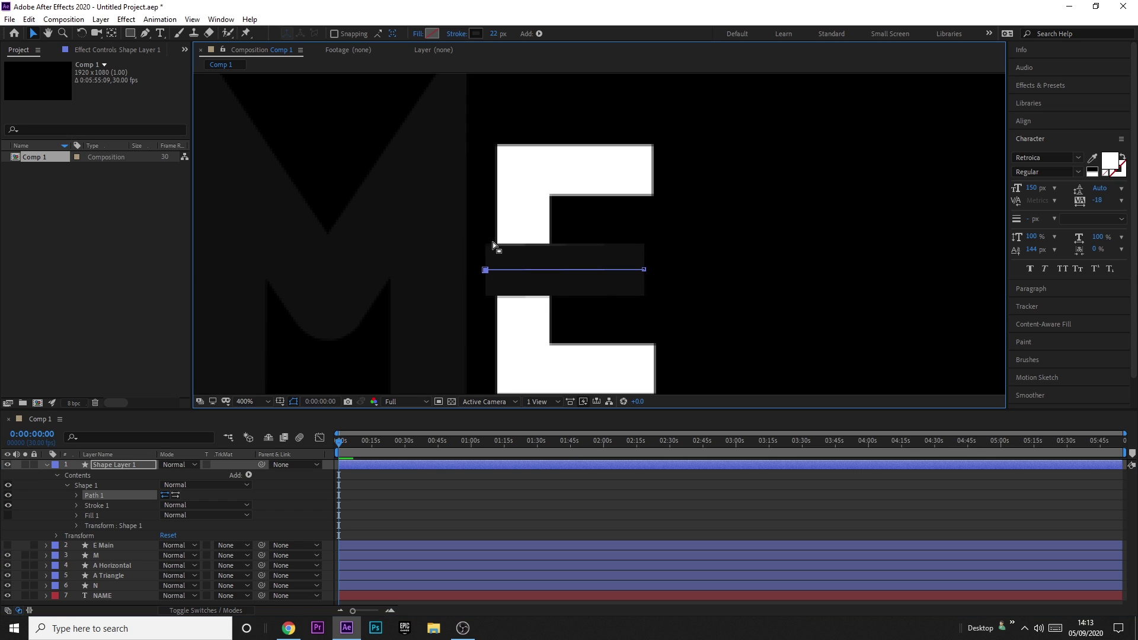
left_click(495, 35)
key("Up")
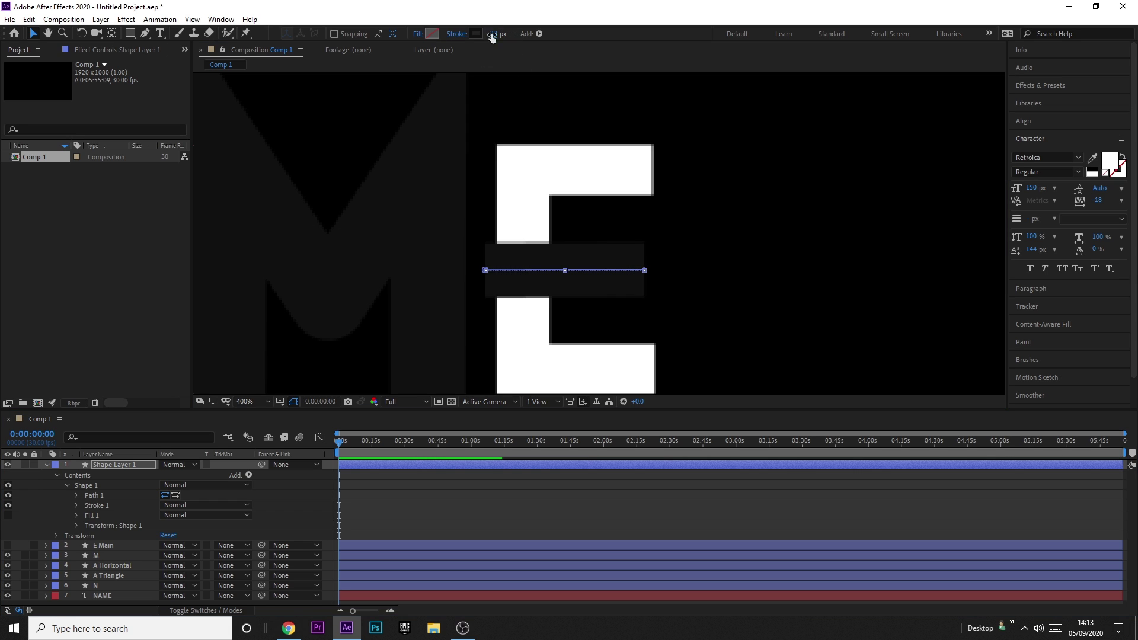
Collapse Shape Layer 1, show the E Main layer again and bring the whole NAME text into view.
left_click(46, 465)
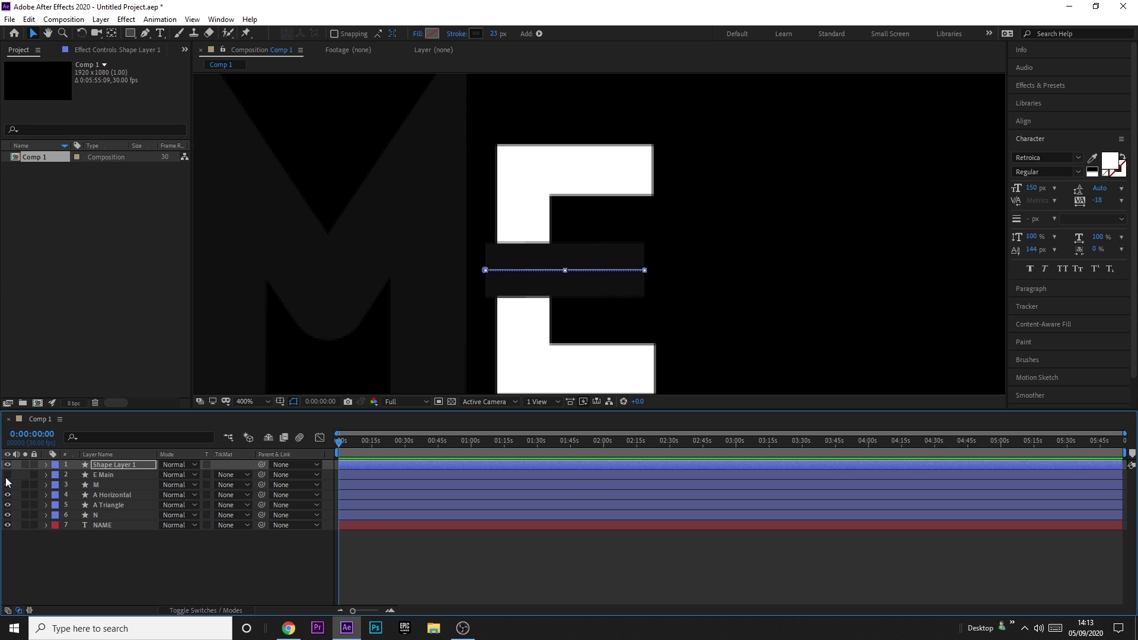
scroll(279, 364, "down", 5)
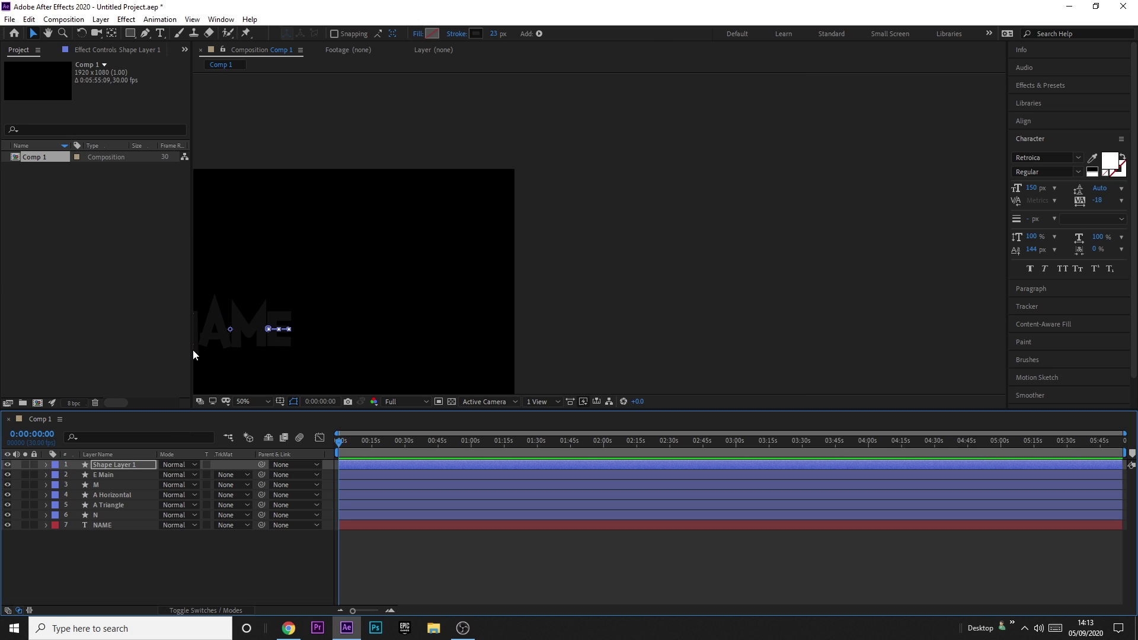
left_click(271, 402)
left_click(254, 205)
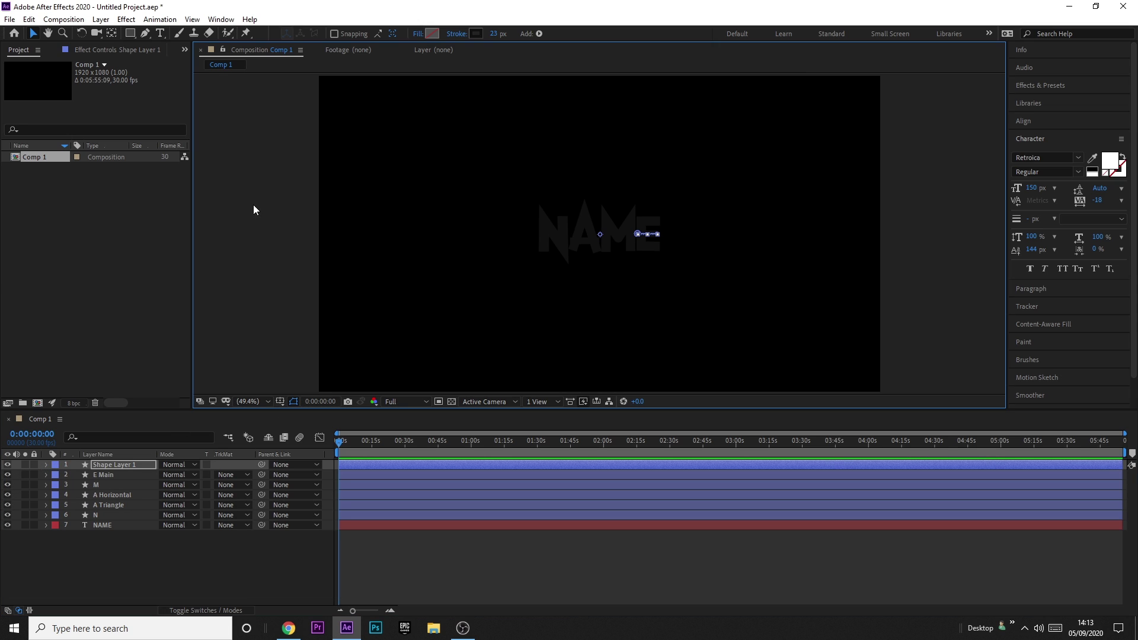
scroll(610, 228, "up", 4)
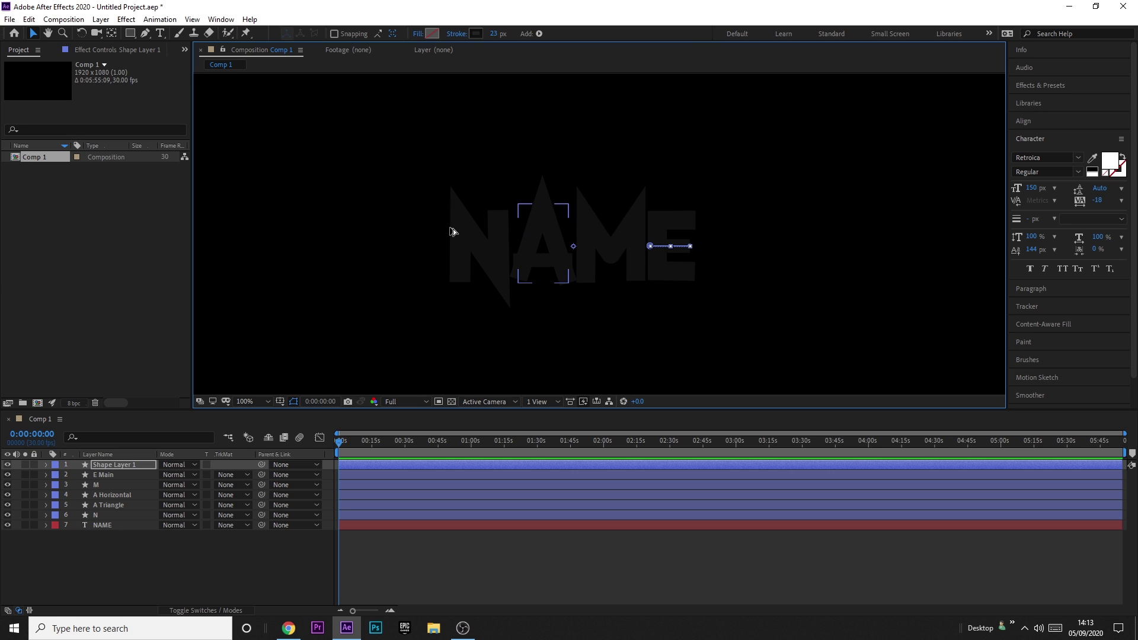
Add Trim Paths to the N layer and expand its properties.
left_click(160, 537)
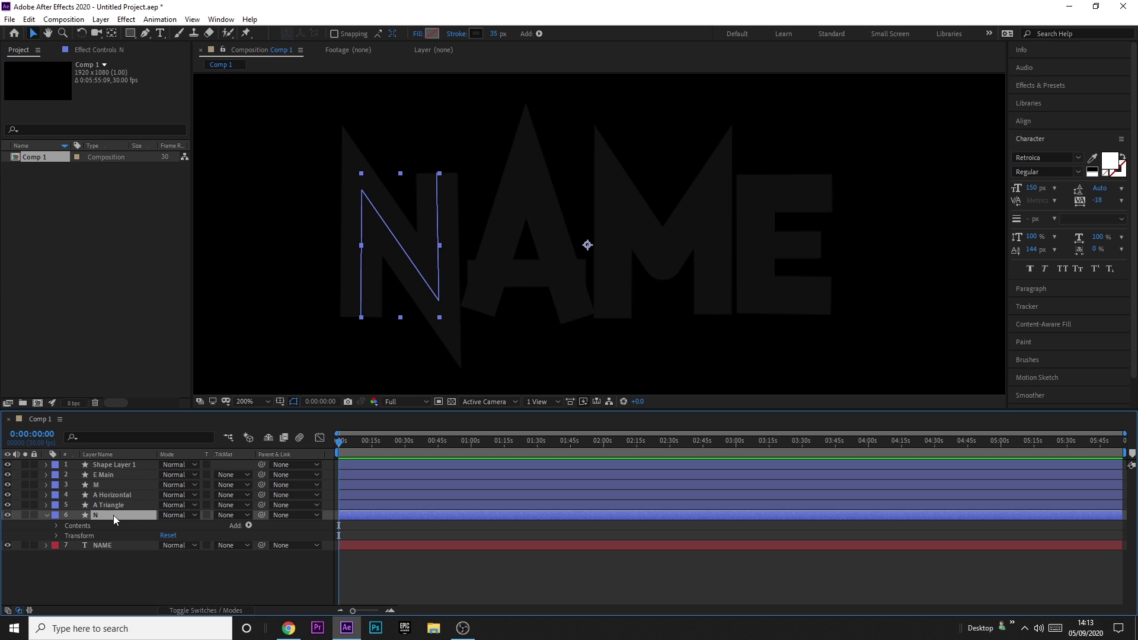
left_click(46, 515)
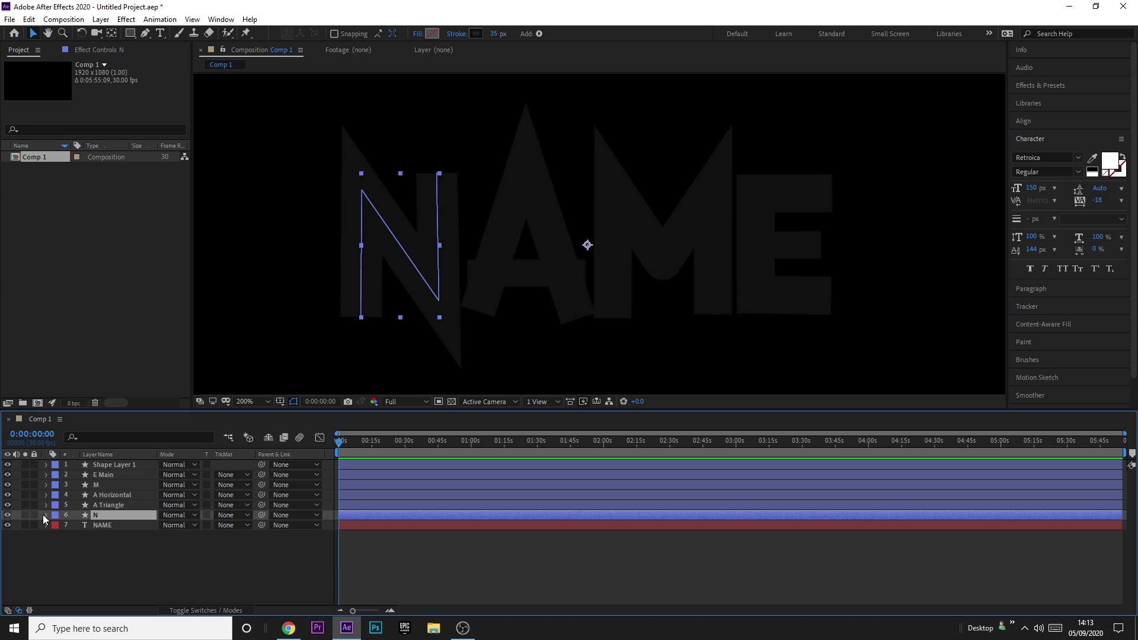
left_click(45, 515)
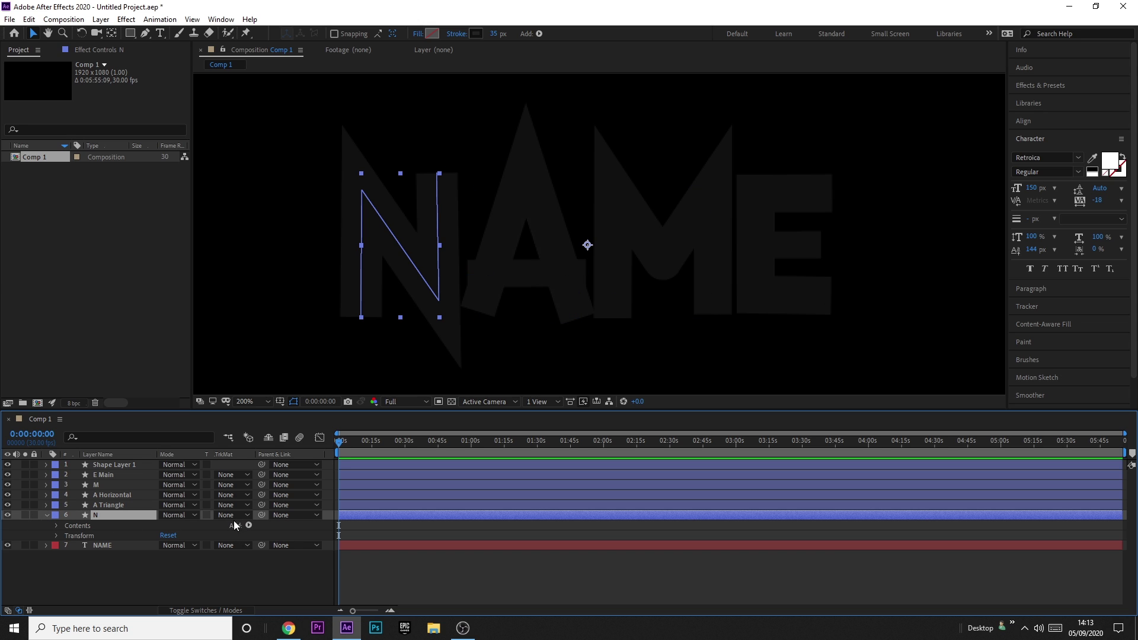
left_click(248, 526)
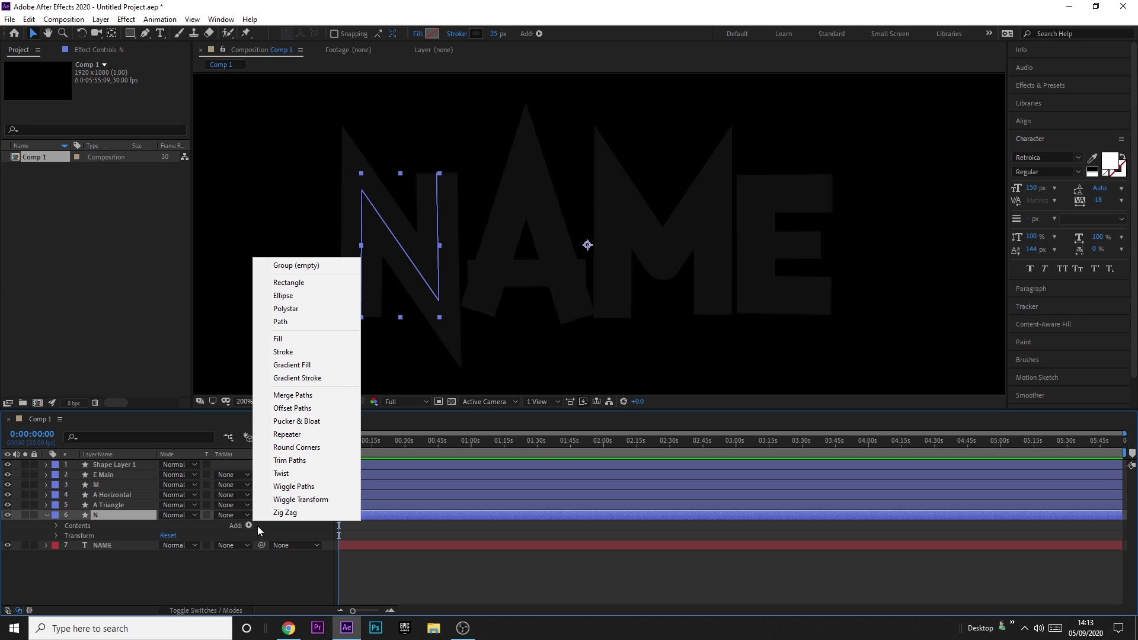
left_click(314, 460)
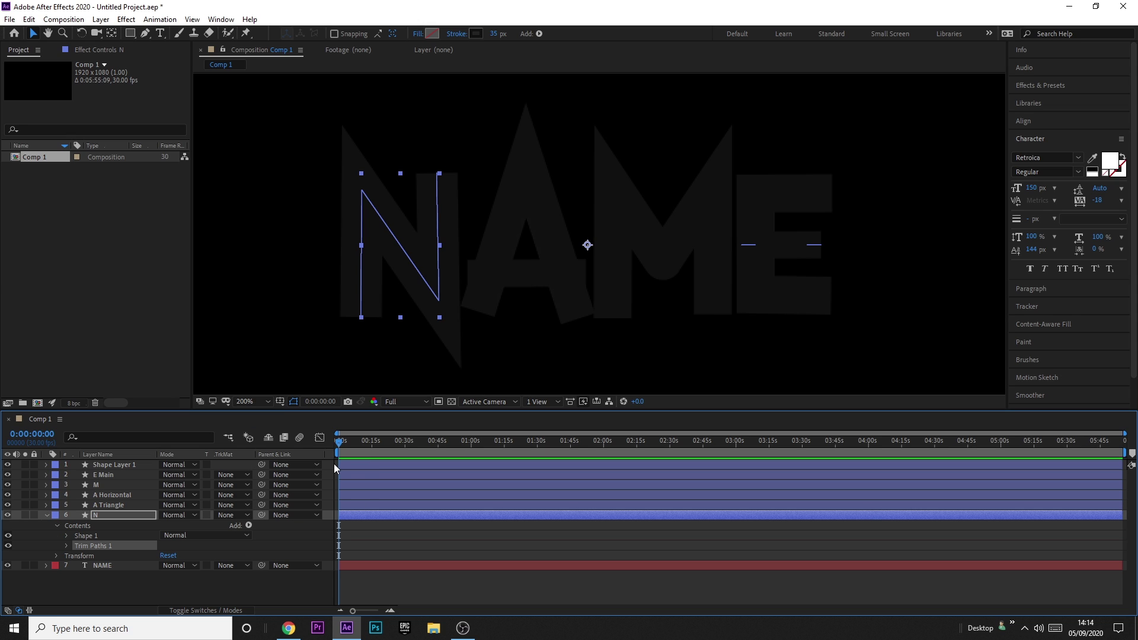
left_click(66, 545)
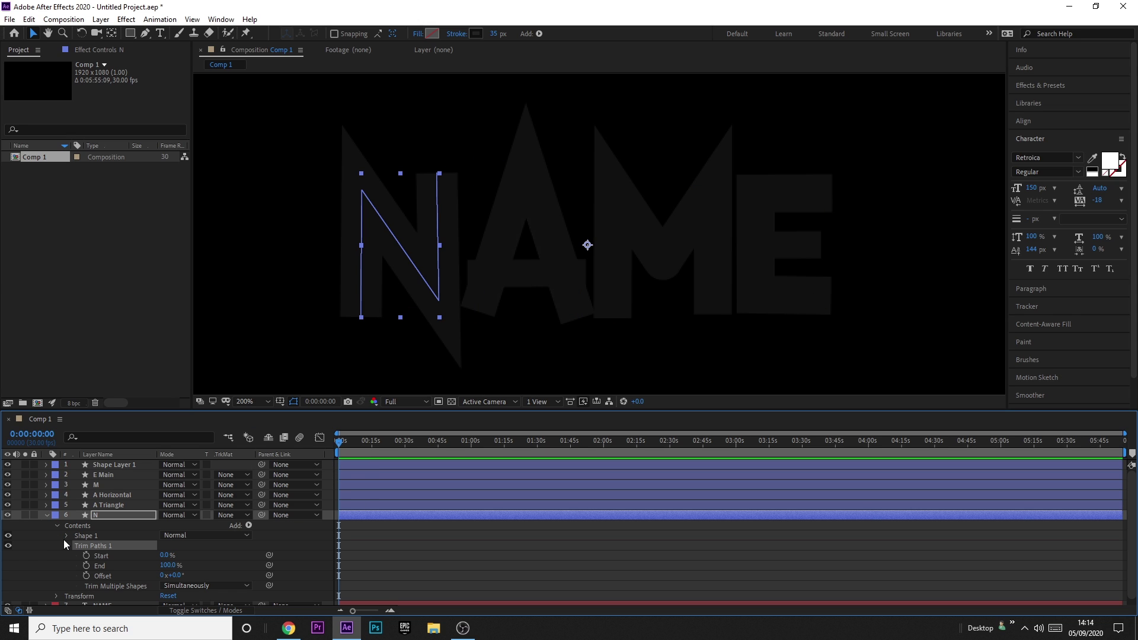
scroll(97, 564, "down", 1)
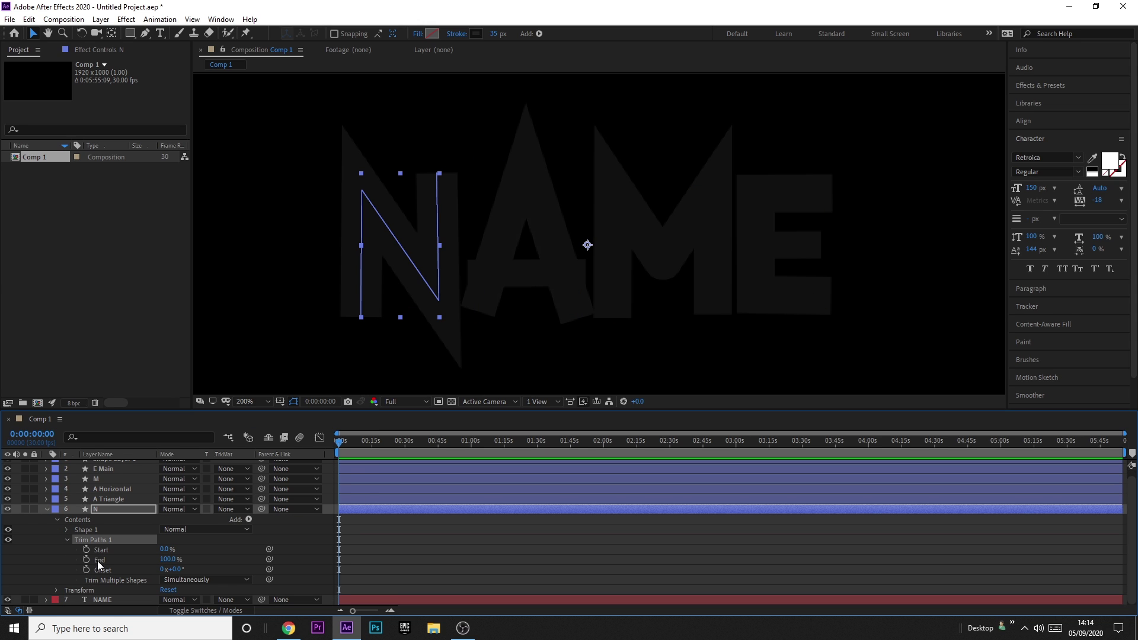
Set the N's Trim Paths End to 0% and keyframe it at 0 seconds.
left_click(167, 559)
type("0")
key("Return")
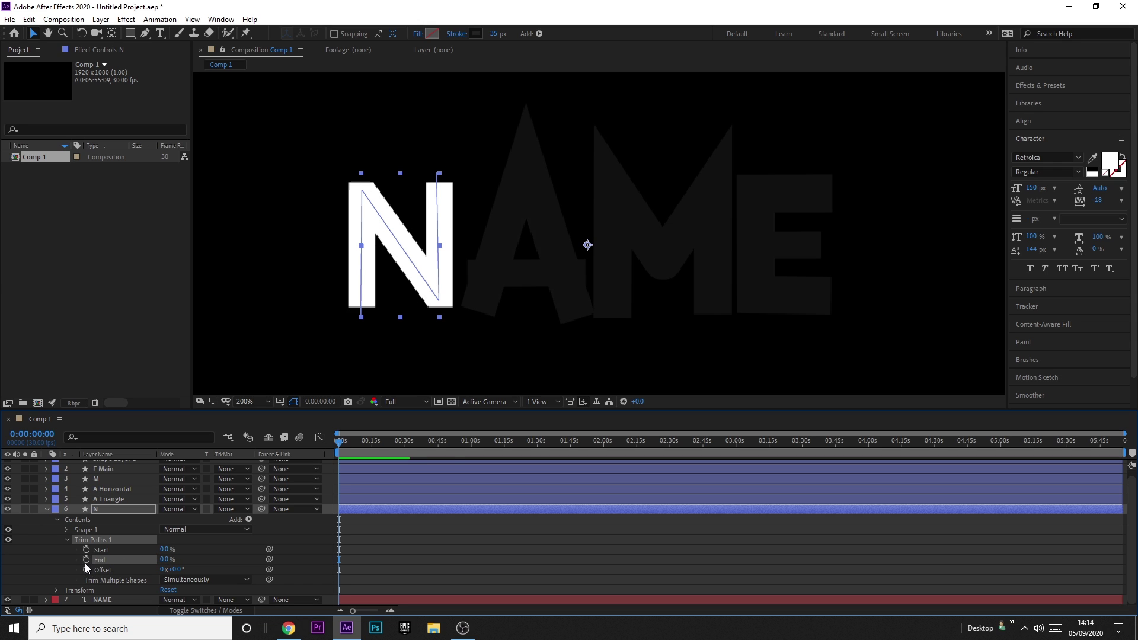
left_click(86, 560)
At 1 second, set the N's Trim Paths End to 100% to add a second keyframe.
key("=")
key("=")
key("=")
key("equal")
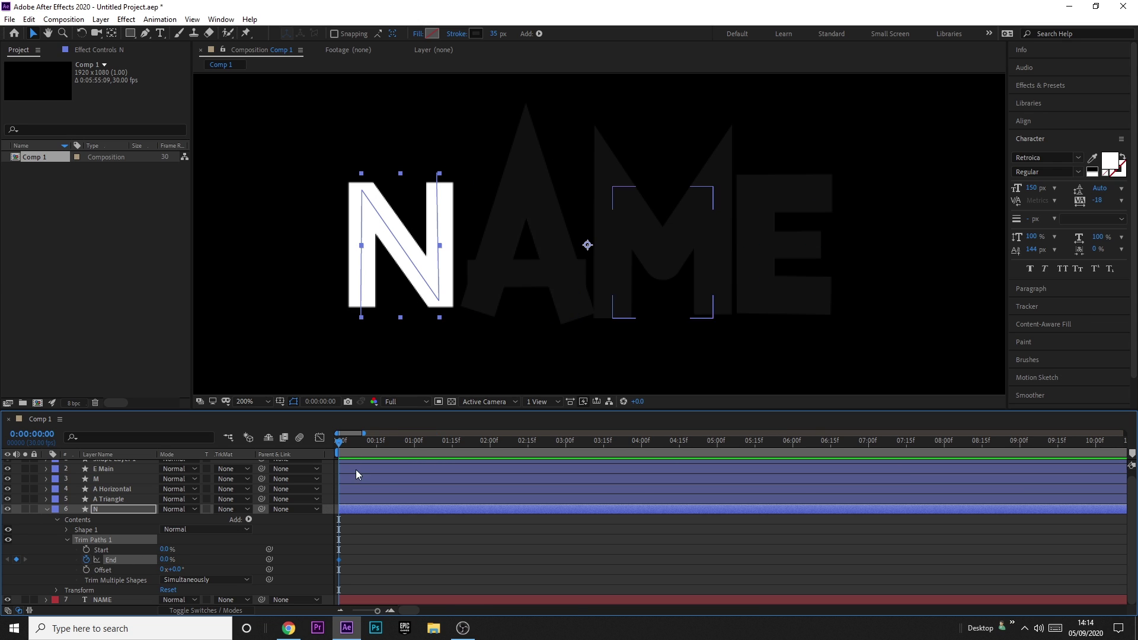
left_click(376, 442)
left_click(378, 443)
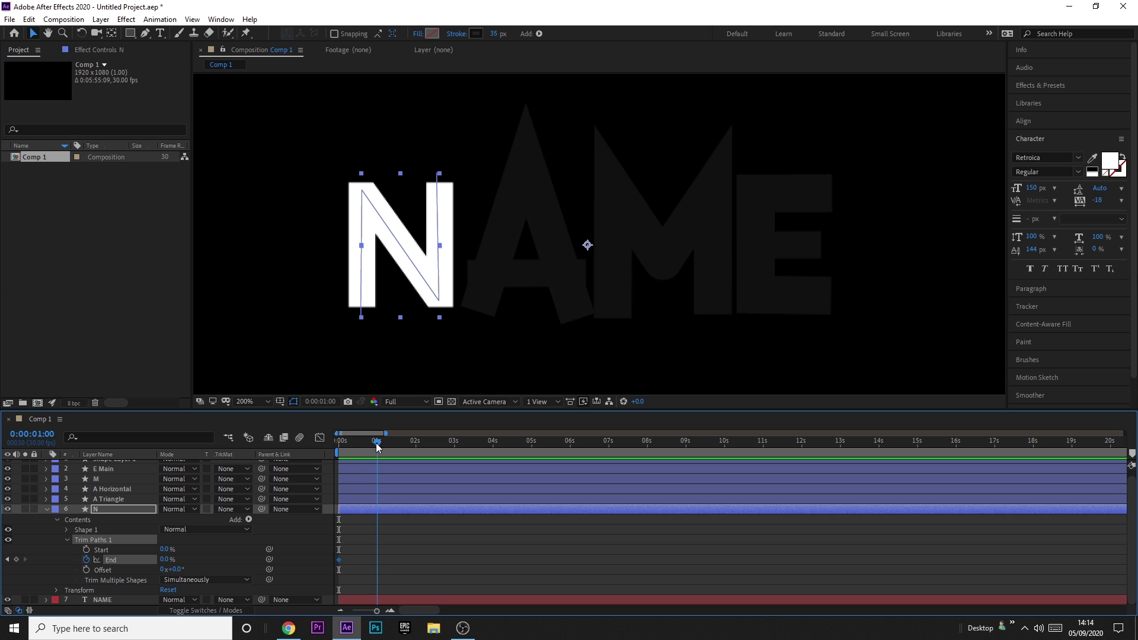
left_click(169, 559)
type("100")
key("Return")
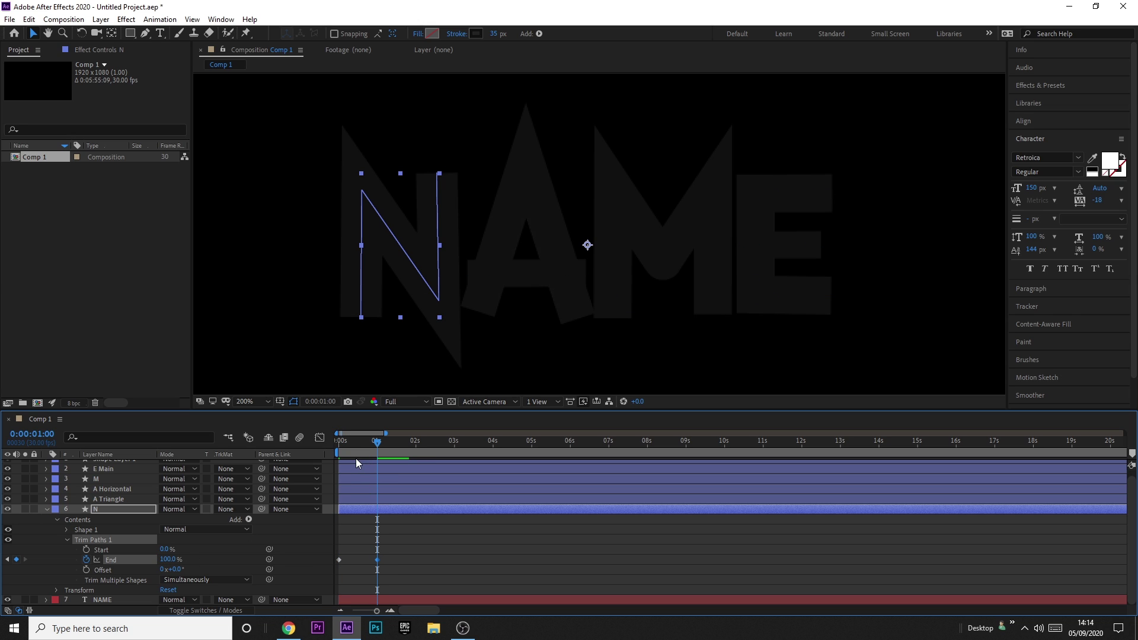
Preview the N's trim animation and return to the first frame.
key("space")
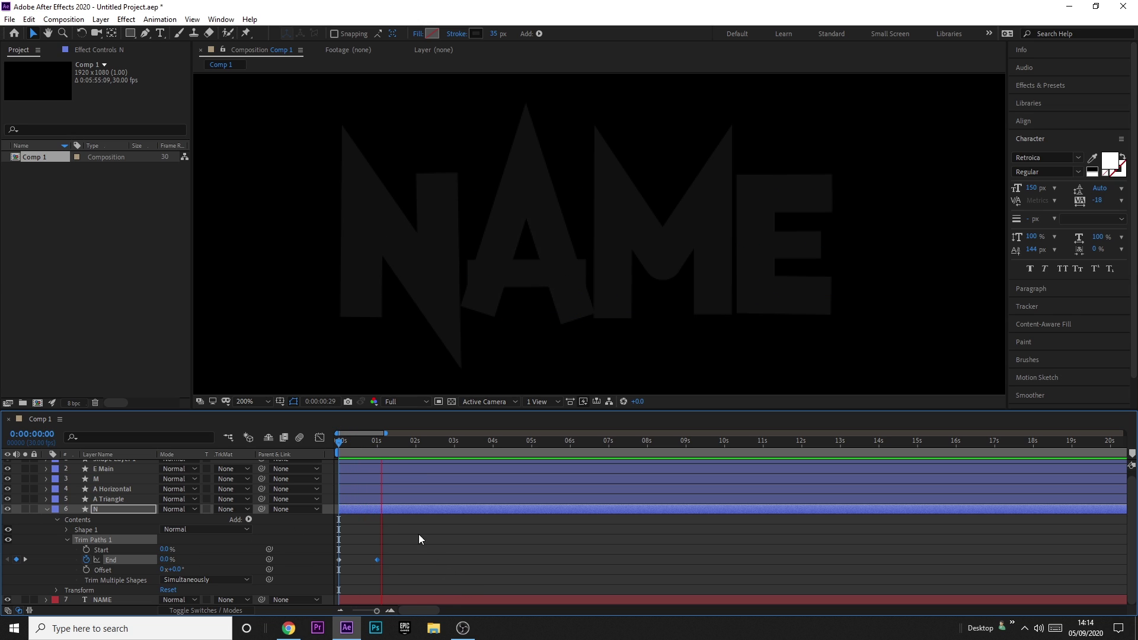
mouse_move(346, 449)
left_mouse_down()
mouse_move(363, 450)
mouse_move(347, 451)
left_mouse_up()
key("Home")
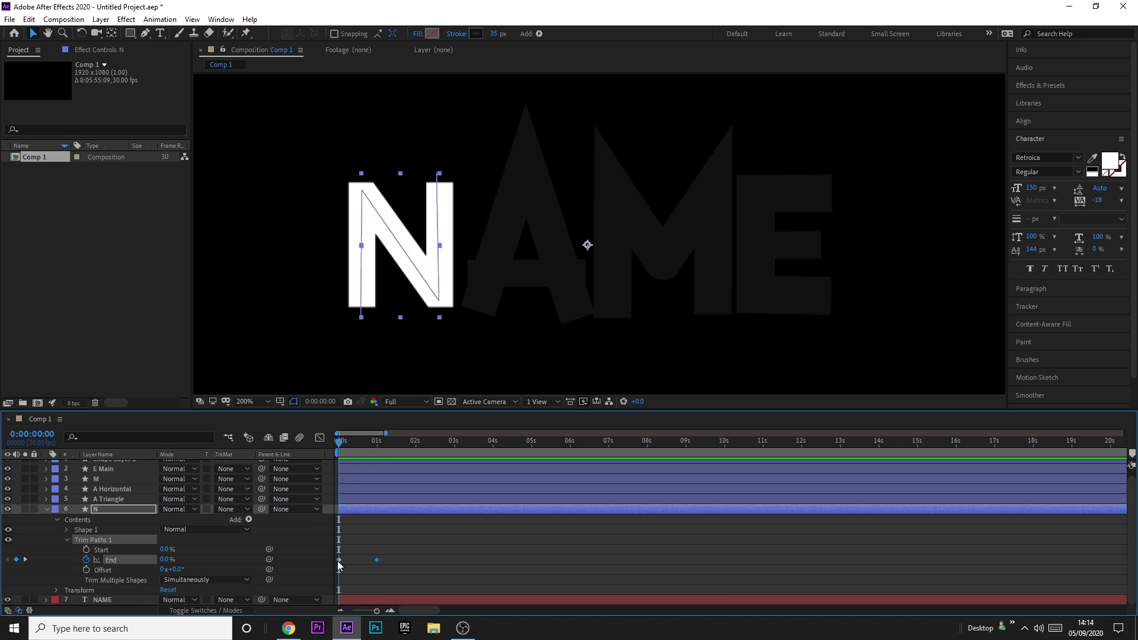
Apply Easy Ease to both End keyframes of the N's Trim Paths.
left_click(385, 566)
left_click(377, 560)
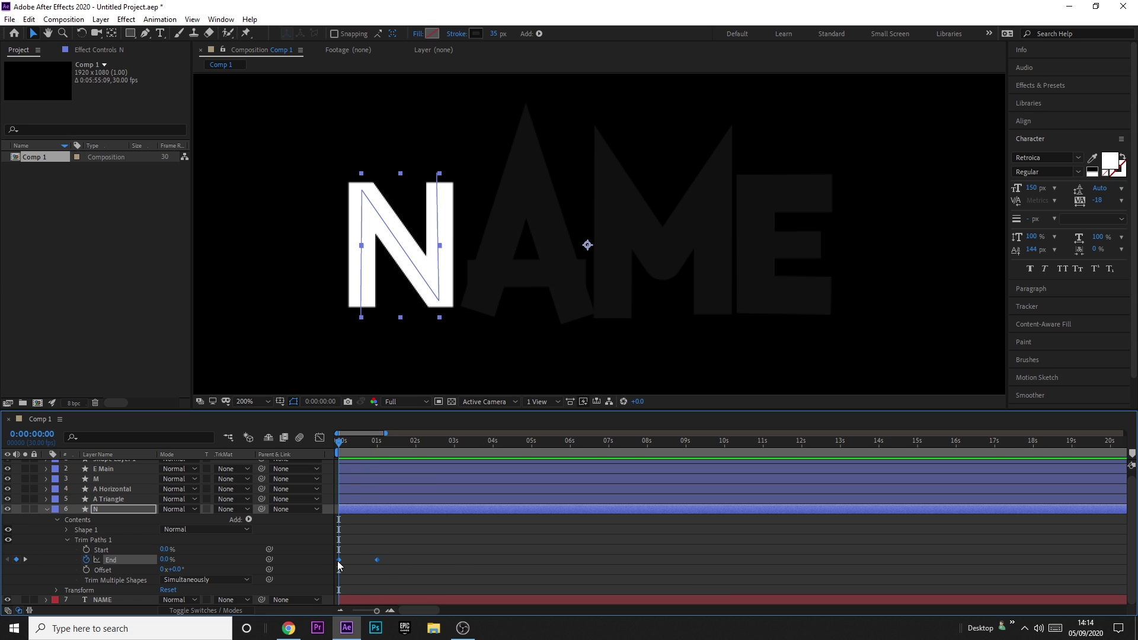
key("F9")
left_click(373, 542)
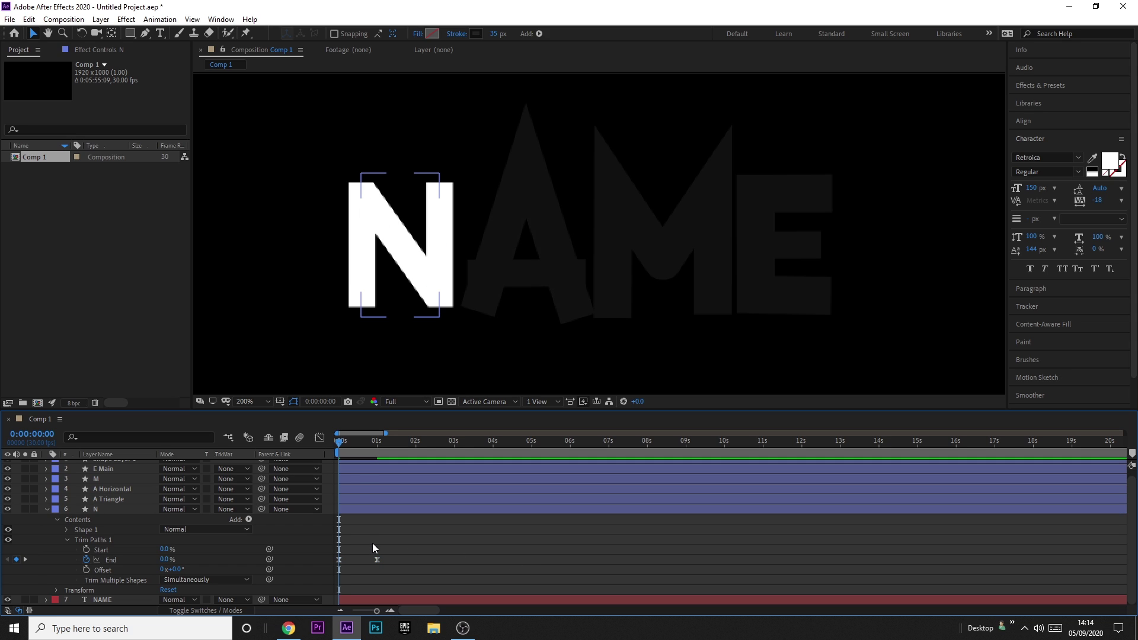
In the N's End value graph, shorten the first keyframe's ease handle to about frame 5 and extend the last keyframe's back to about frame 2.
left_click(366, 557)
key("=")
key("=")
key("=")
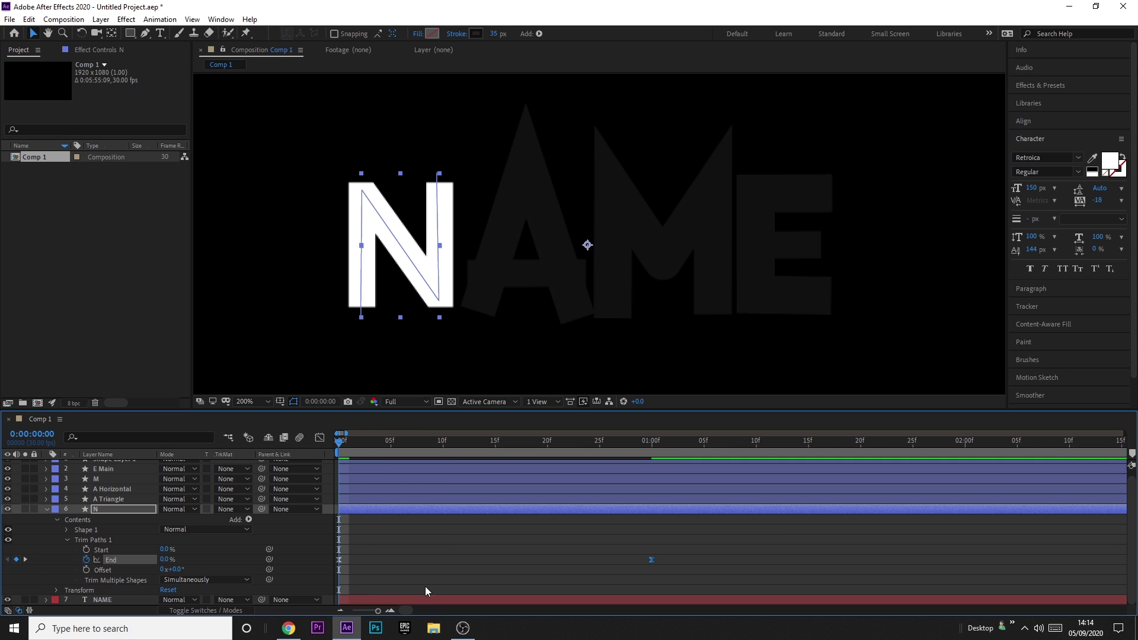
left_click(320, 439)
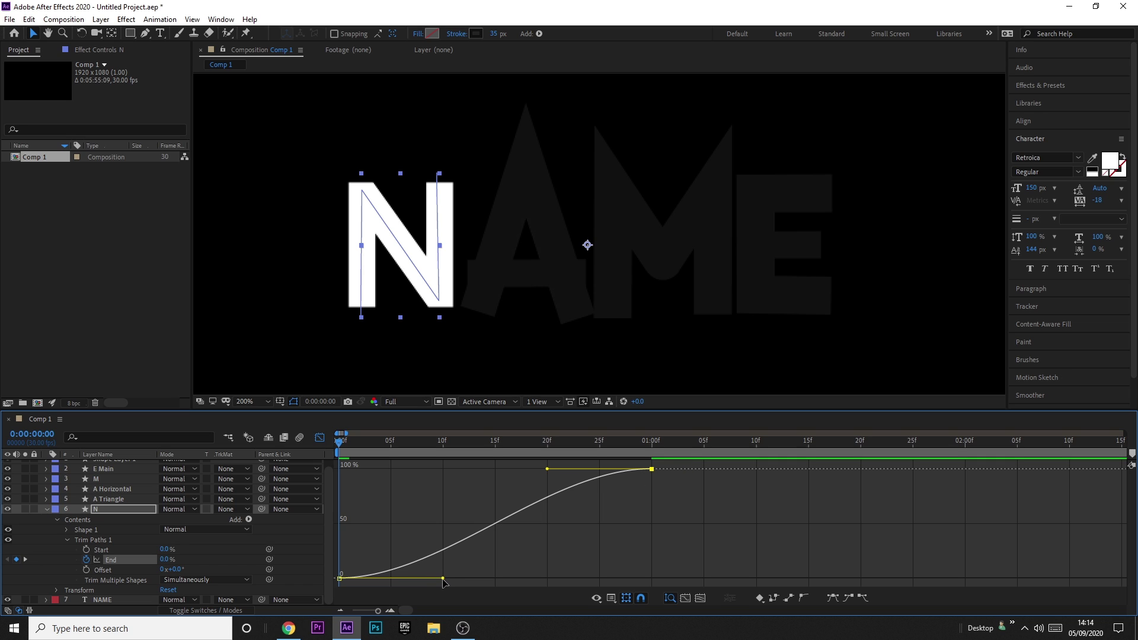
left_click_drag(442, 579, 387, 577)
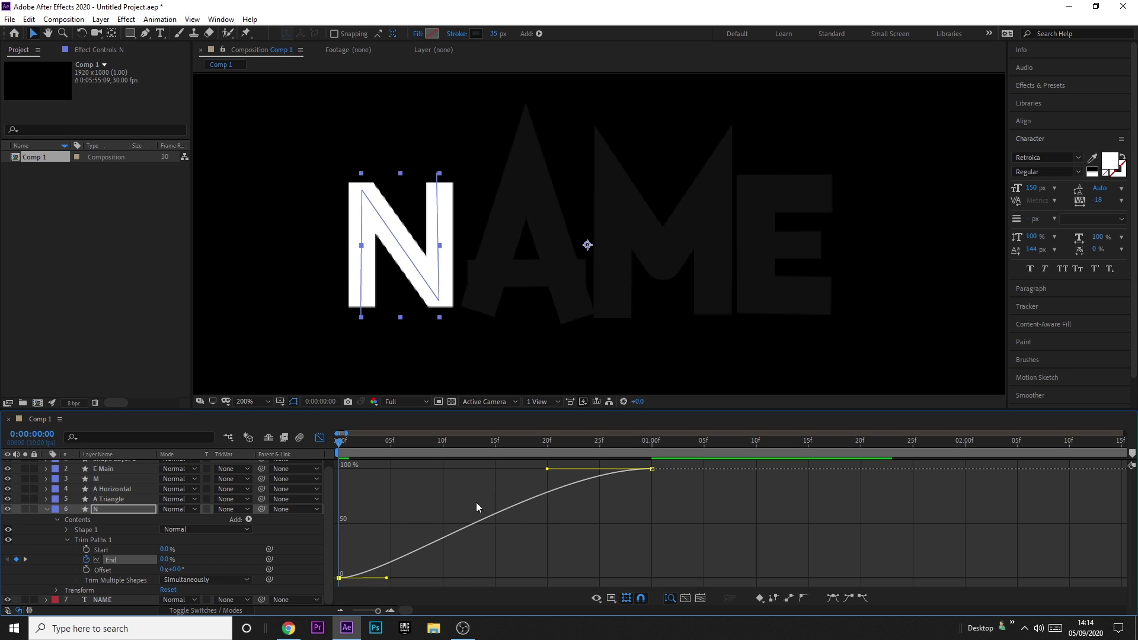
left_click_drag(549, 472, 358, 471)
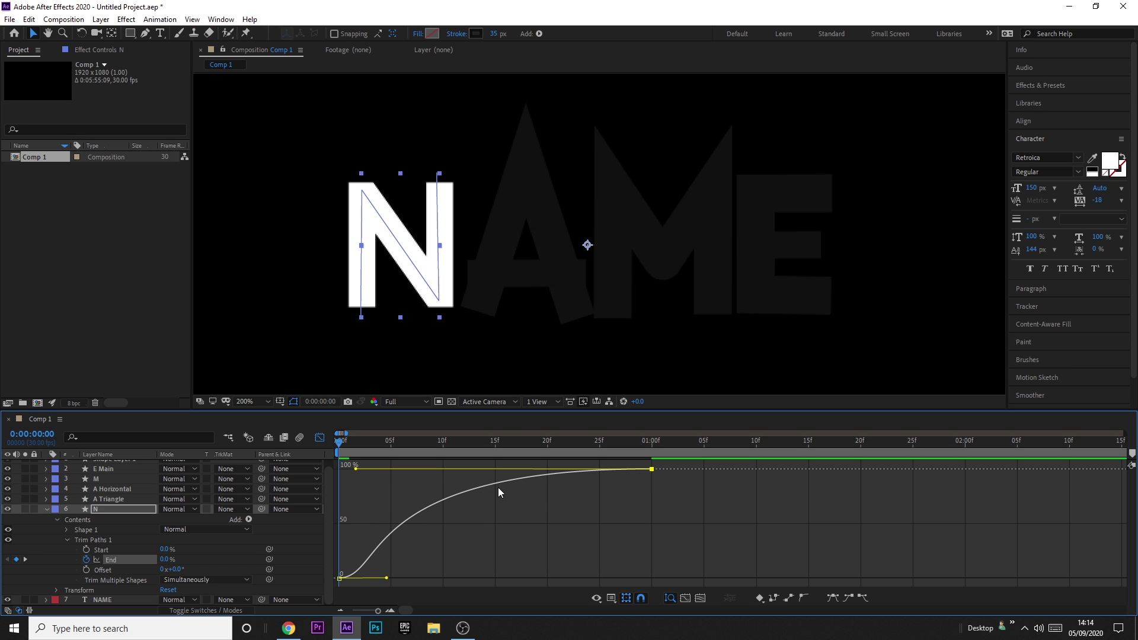
Preview the N's adjusted easing and return from the graph editor to the layer timeline.
key("space")
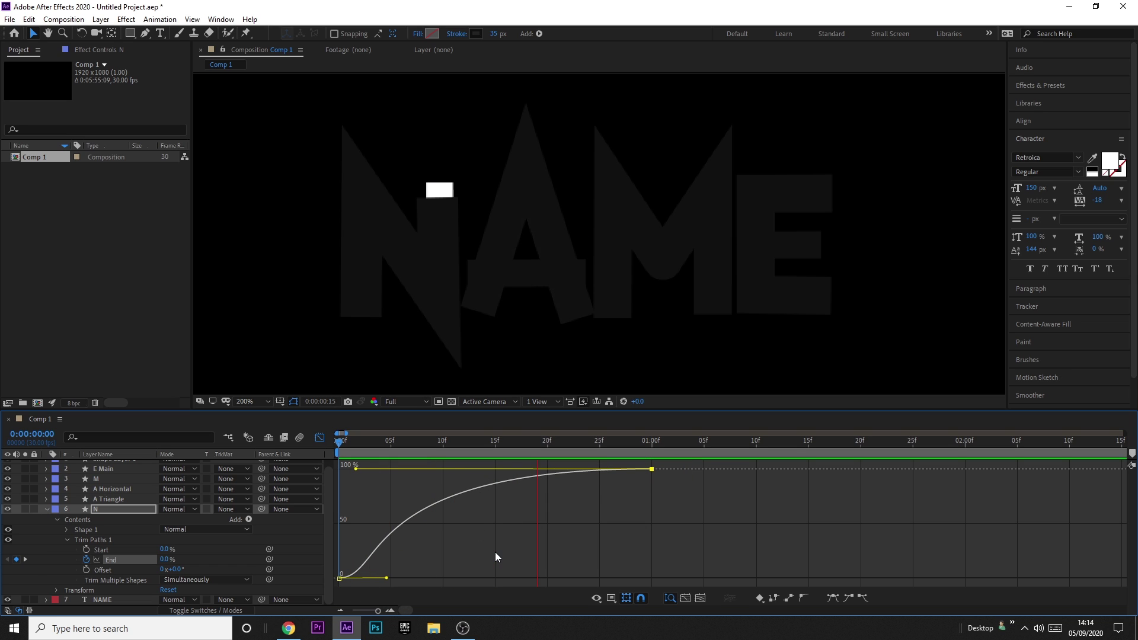
key("space")
left_click(320, 437)
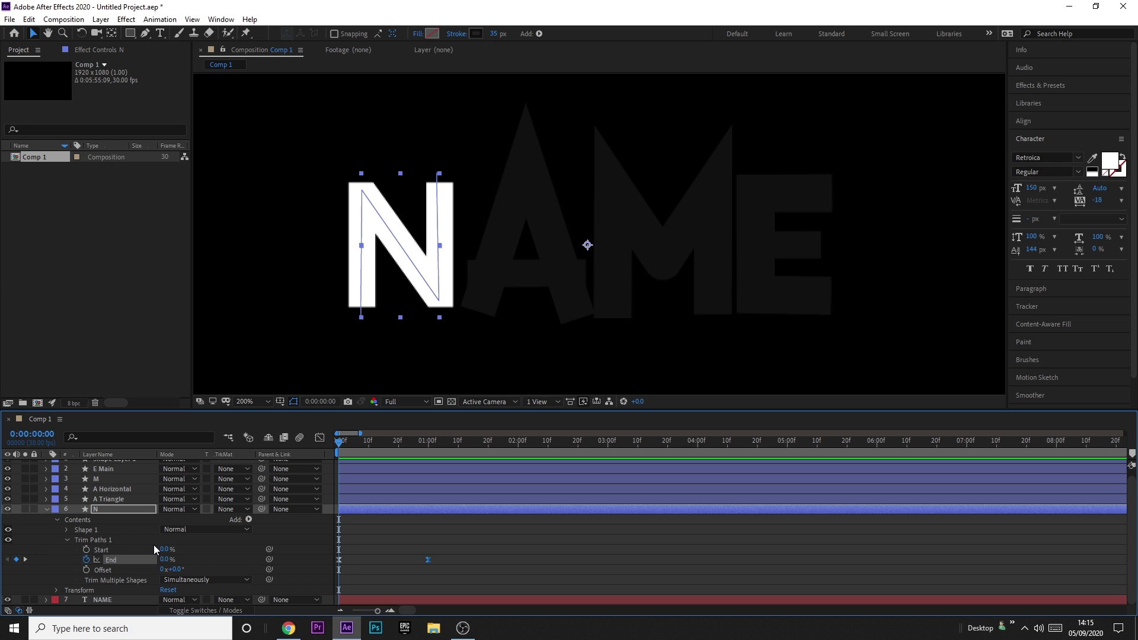
Check the N's stroke end at frame 6, set its Line Cap to Round Cap, and return to the first frame.
left_click_drag(340, 444, 350, 448)
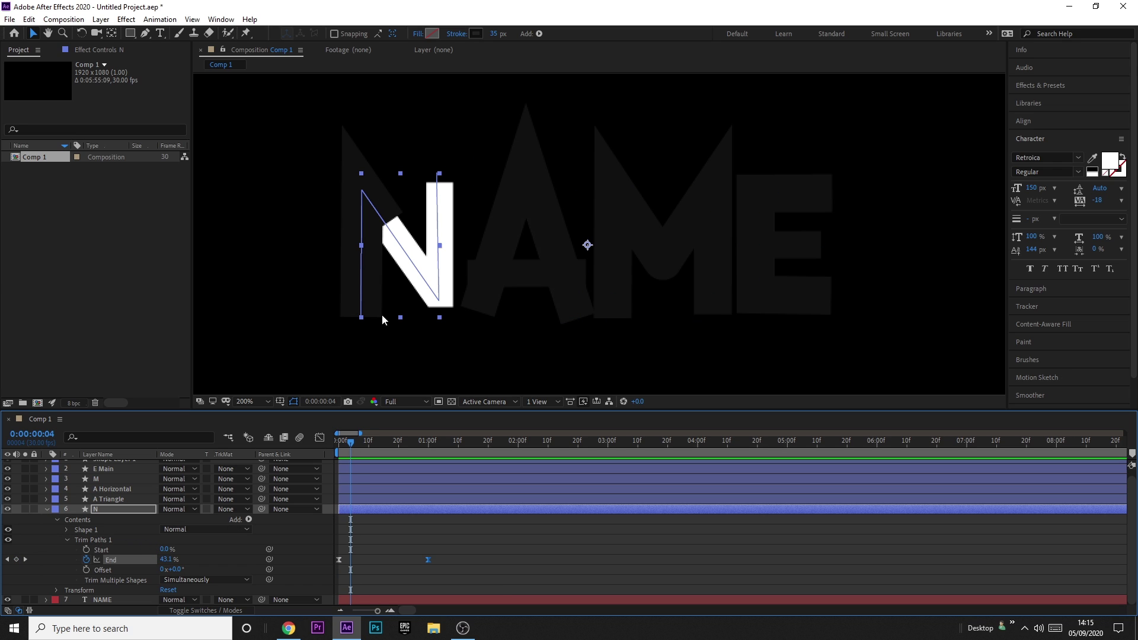
left_click(357, 444)
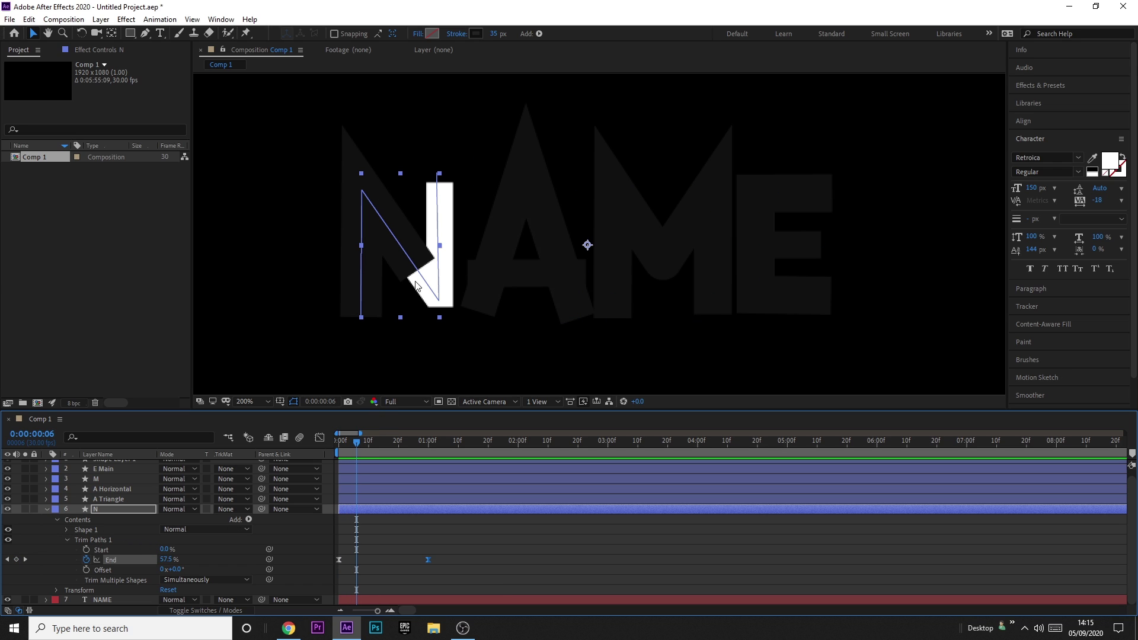
left_click(66, 529)
scroll(76, 519, "down", 3)
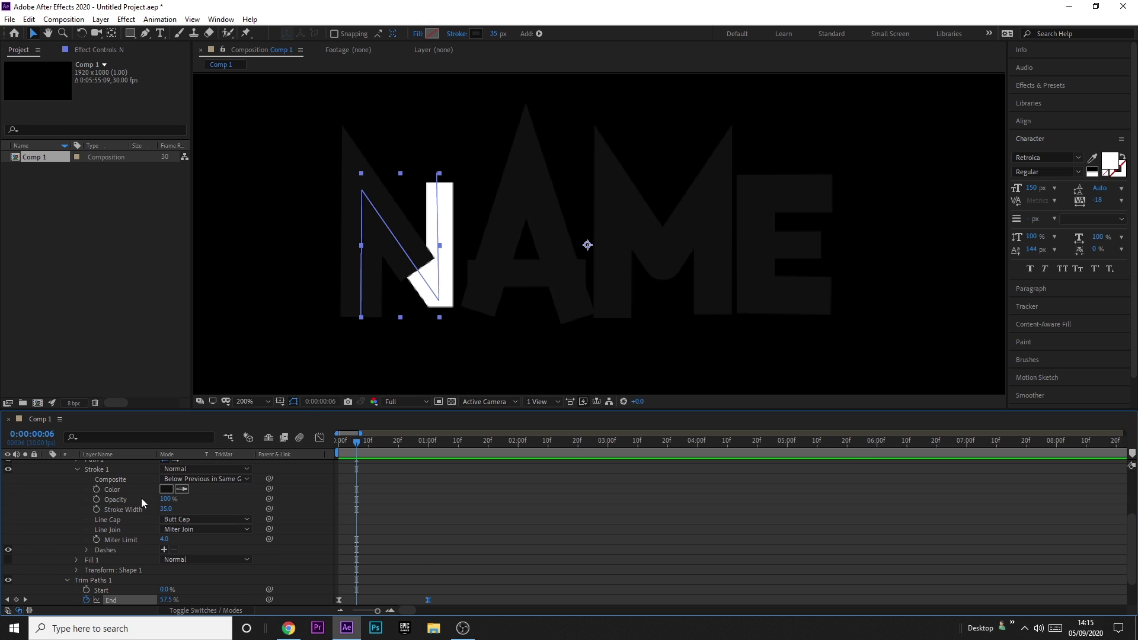
left_click(184, 520)
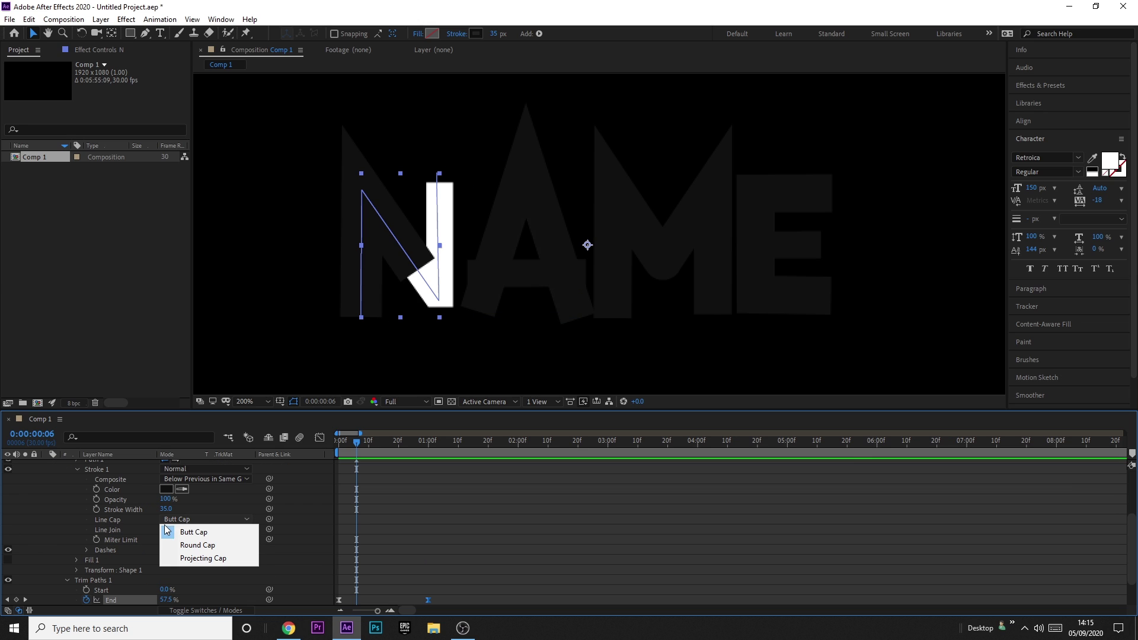
left_click(193, 545)
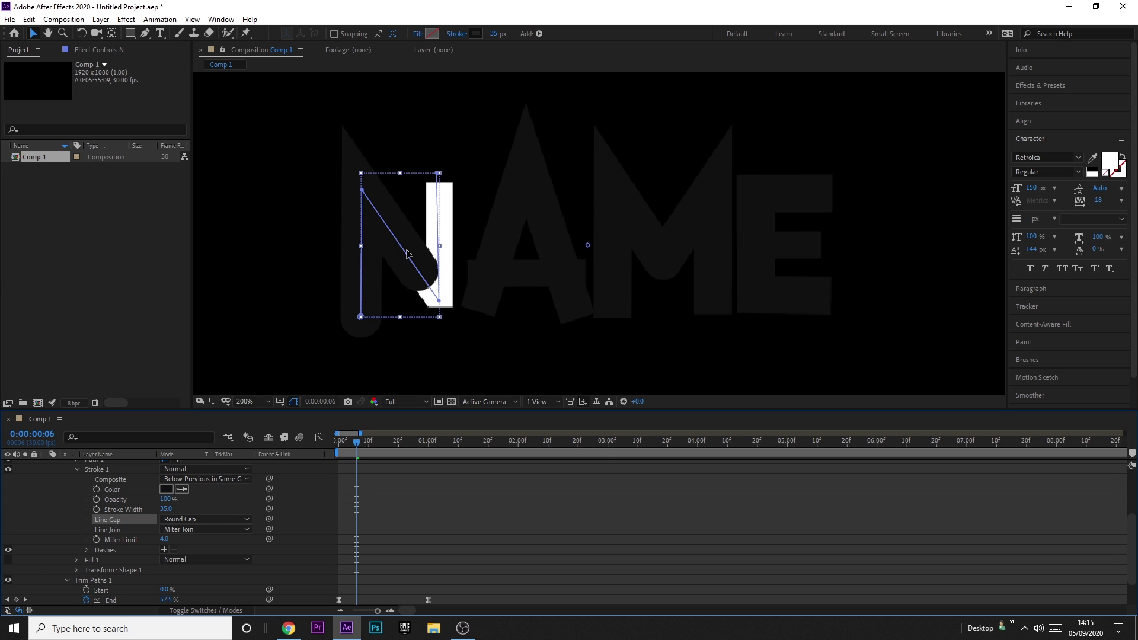
key("Home")
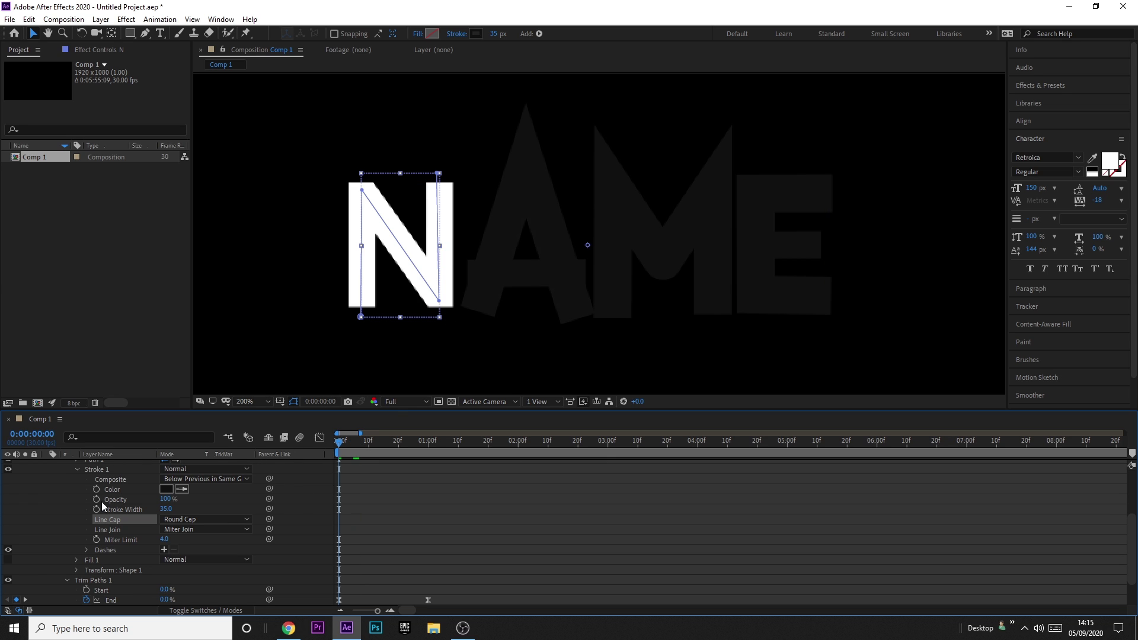
Copy the N layer's Trim Paths with both of its End keyframes.
scroll(49, 521, "up", 3)
left_click(105, 513)
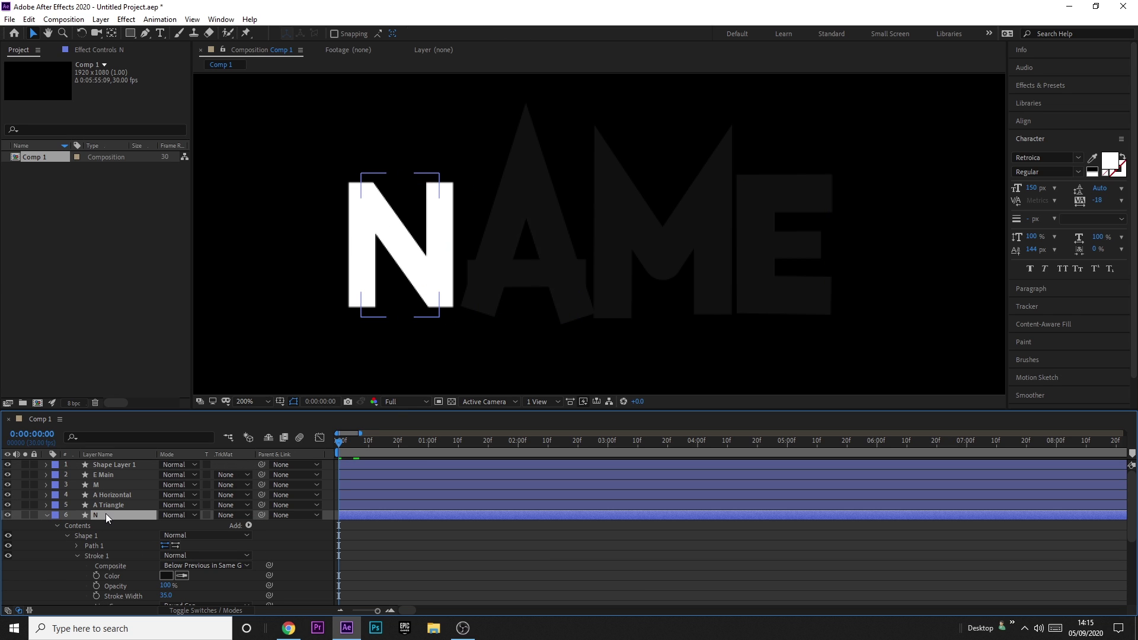
left_click(46, 515)
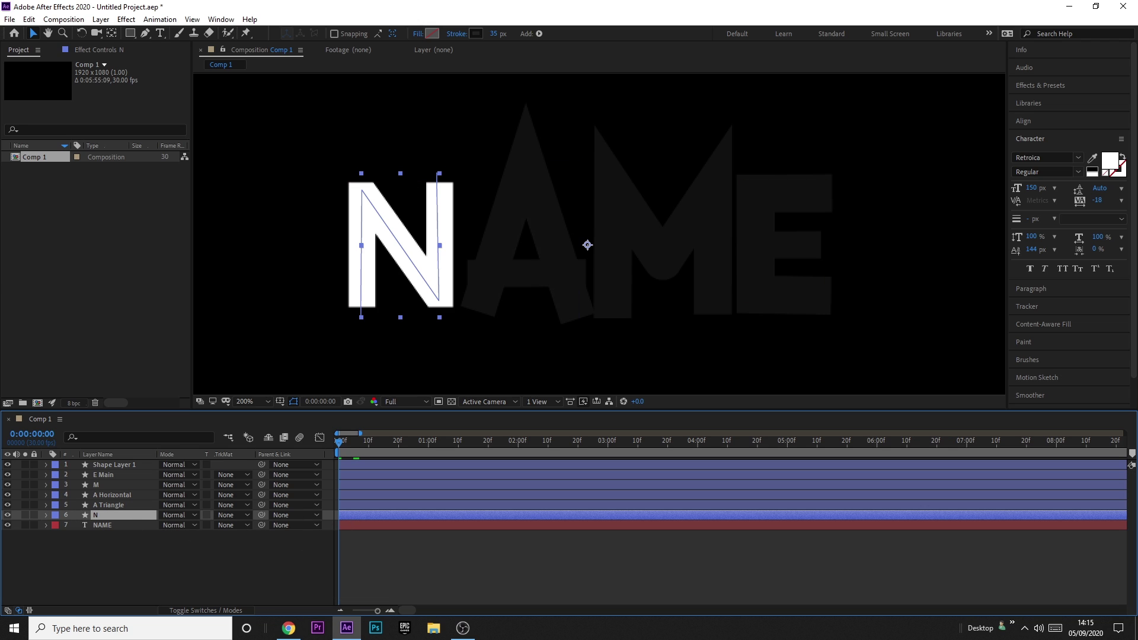
left_click(45, 514)
scroll(79, 538, "down", 3)
left_click(68, 484)
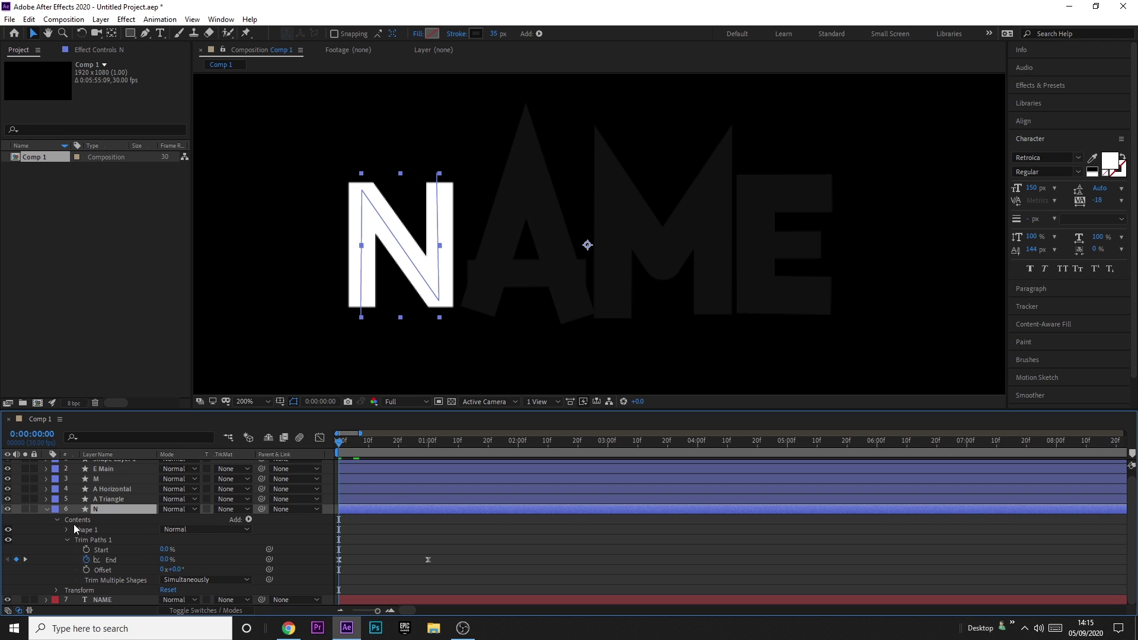
left_click(338, 559)
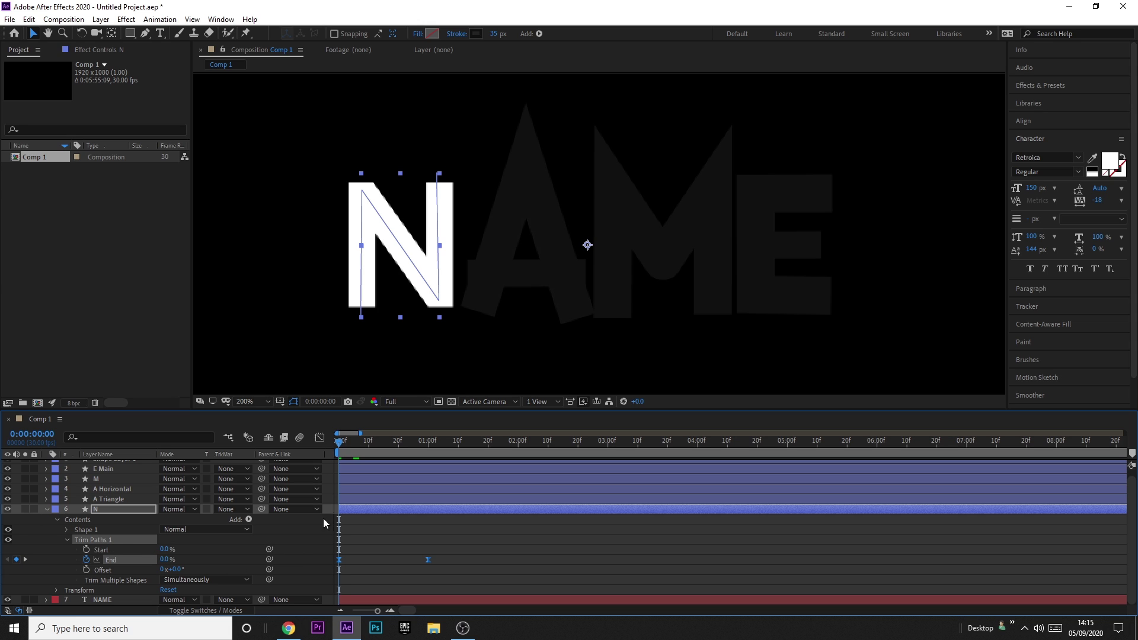
Paste the N's Trim Paths animation onto A Triangle, A Horizontal, M, E Main and Shape Layer 1.
left_click(348, 499)
left_click(349, 488)
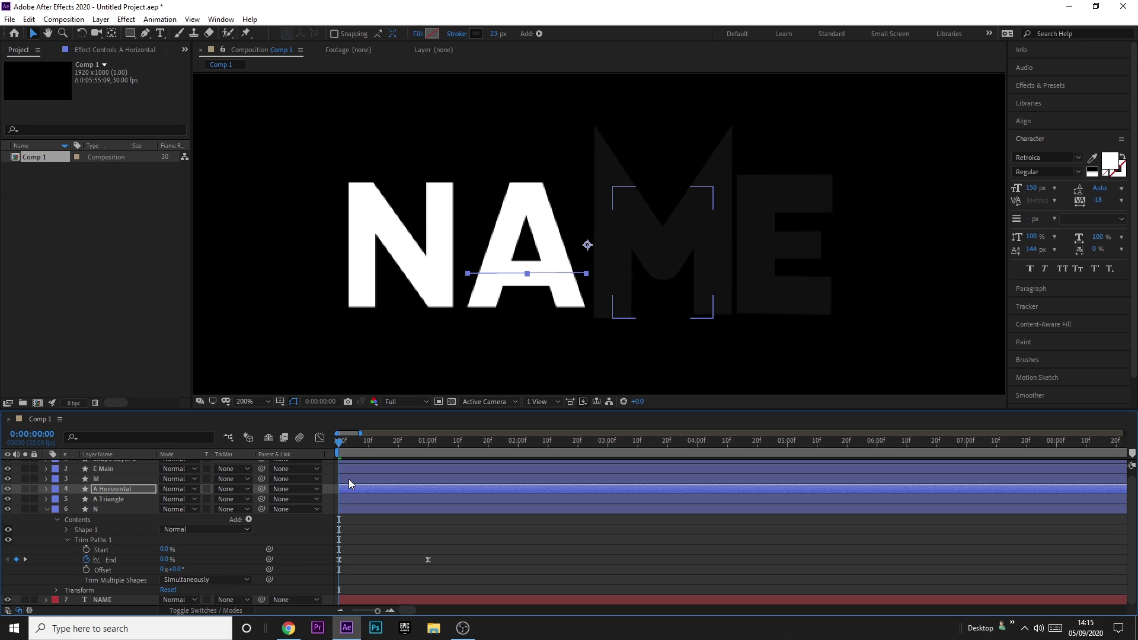
left_click(348, 479)
scroll(341, 531, "up", 1)
left_click(353, 473)
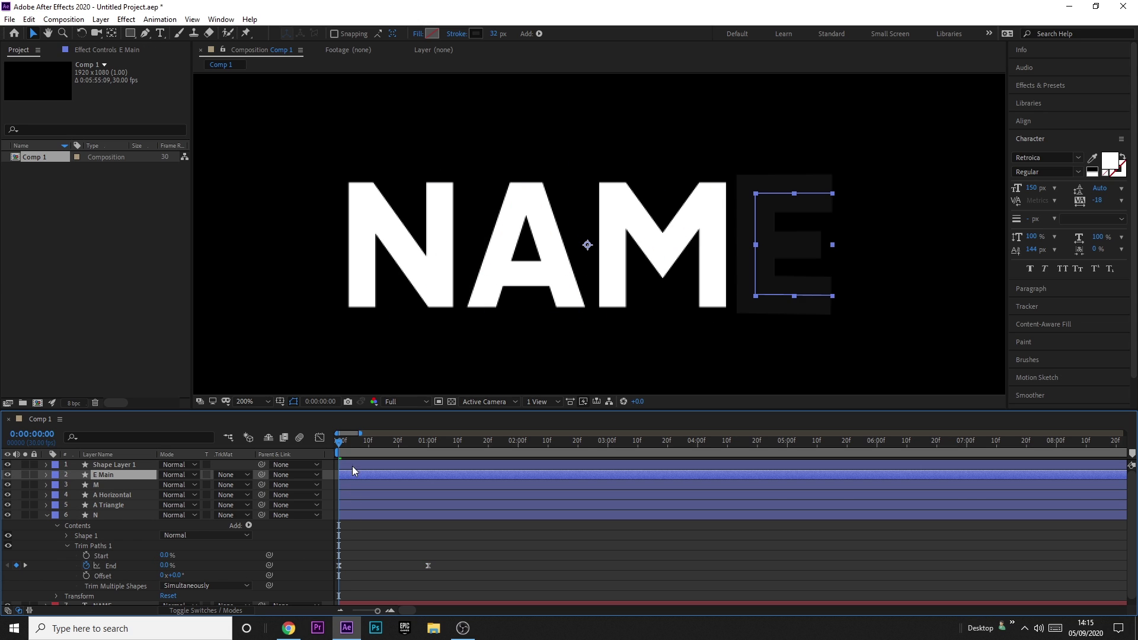
left_click(351, 462)
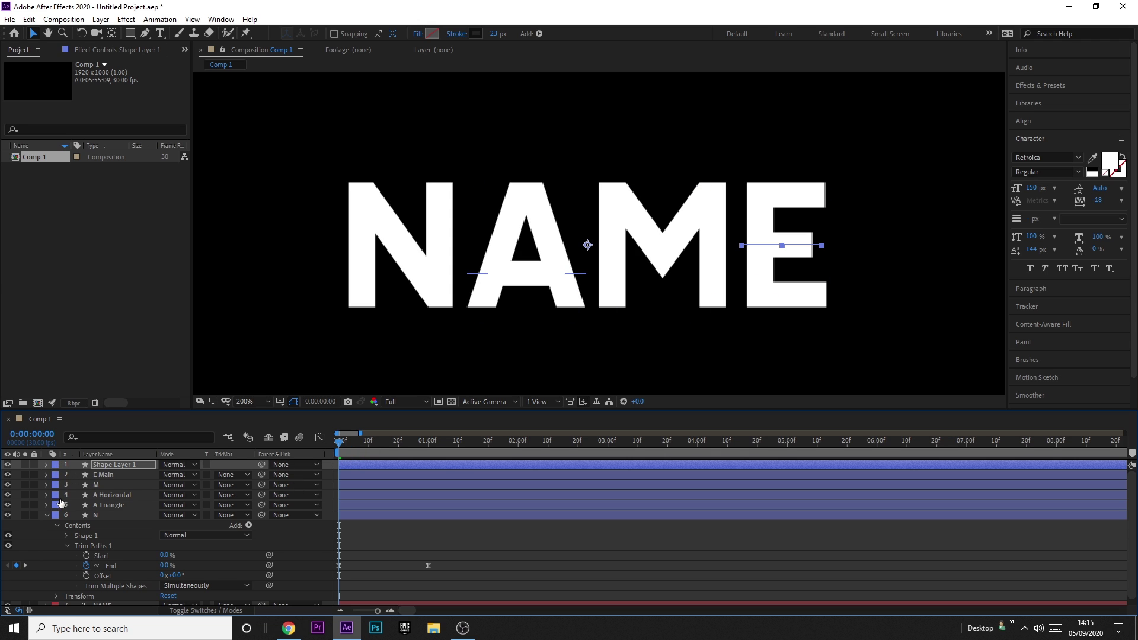
Set the A Triangle stroke's Line Cap to Round Cap and collapse the layer's properties.
left_click(112, 505)
left_click(47, 505)
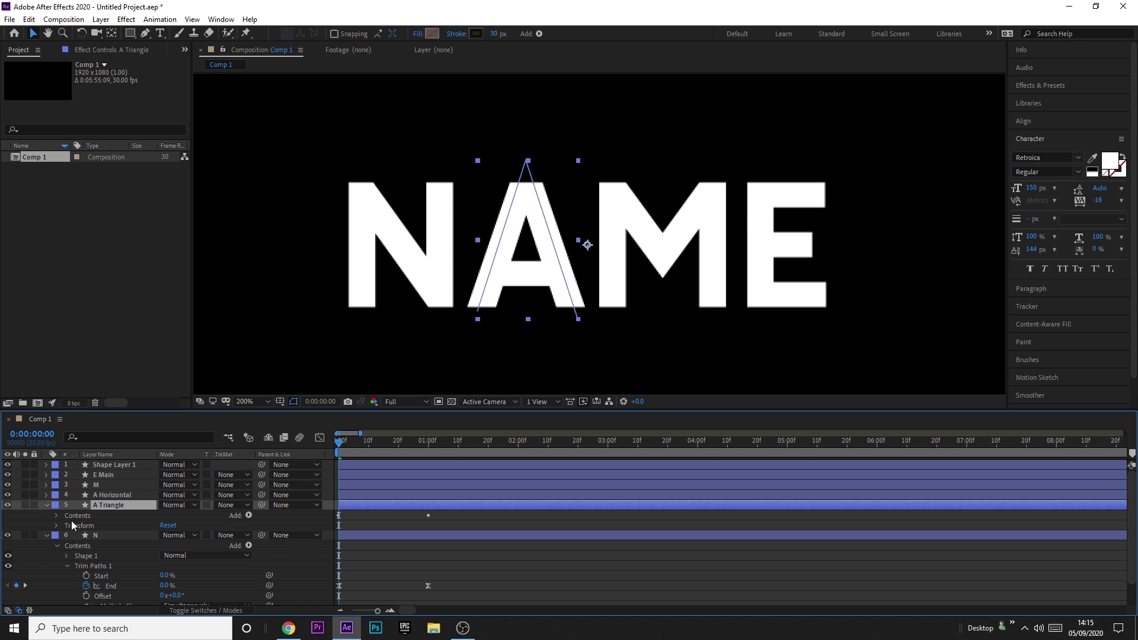
left_click(66, 526)
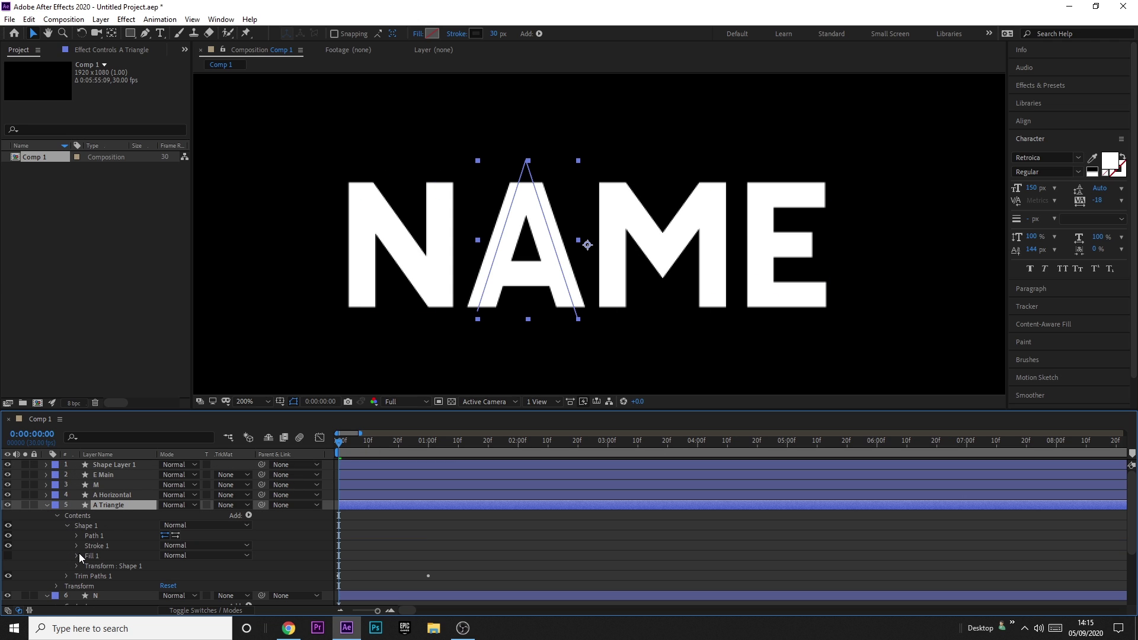
left_click(76, 546)
left_click(201, 529)
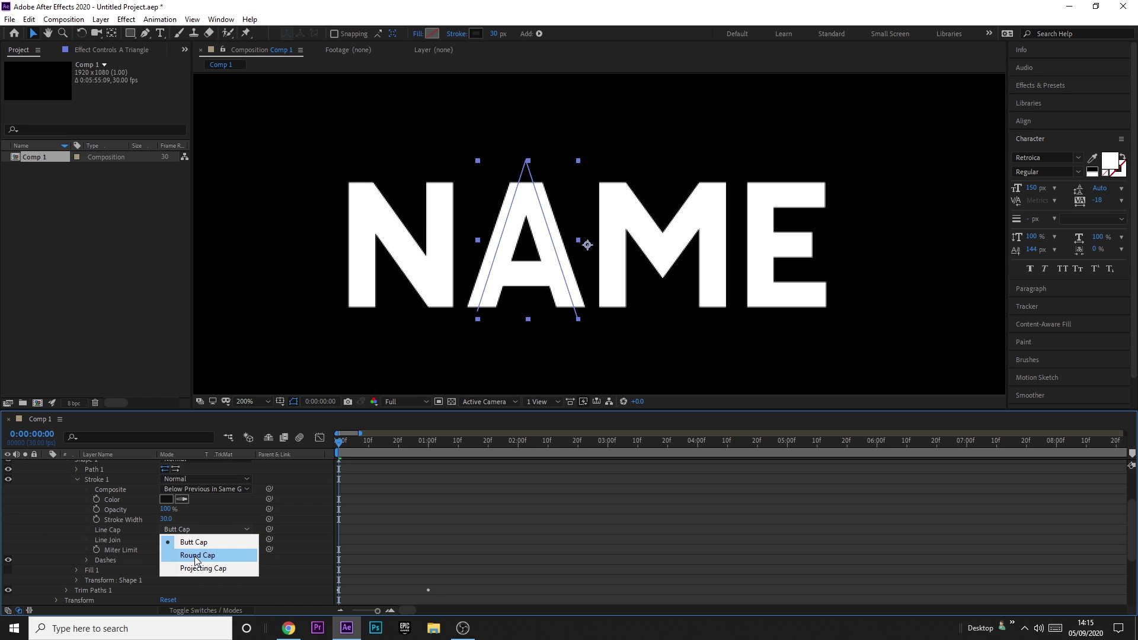
left_click(194, 554)
scroll(69, 521, "up", 3)
left_click(119, 496)
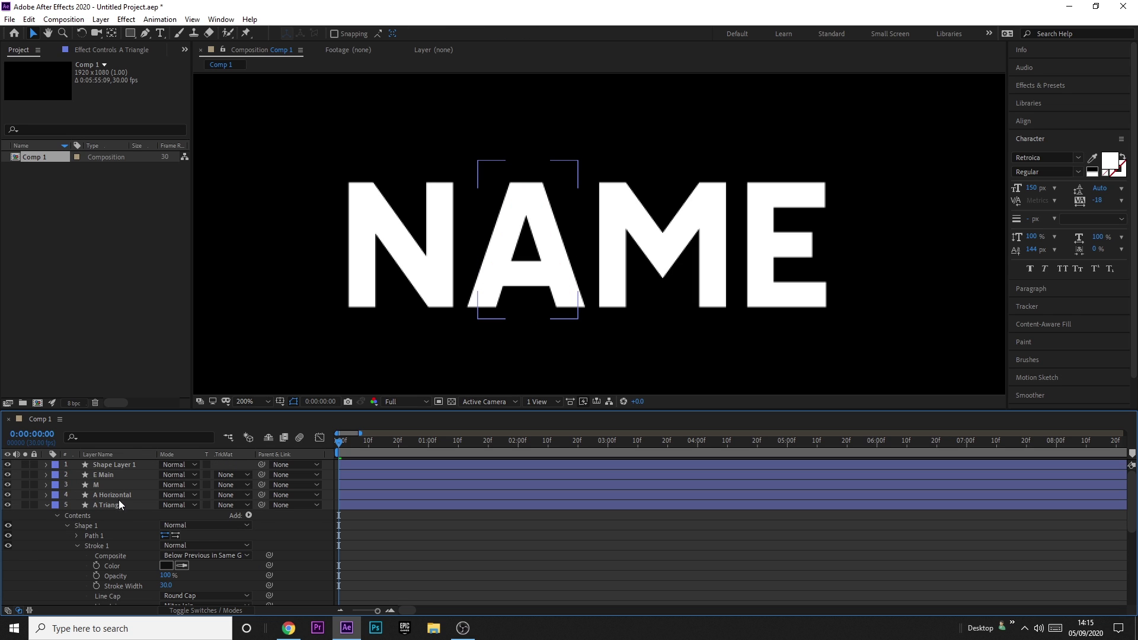
left_click(47, 505)
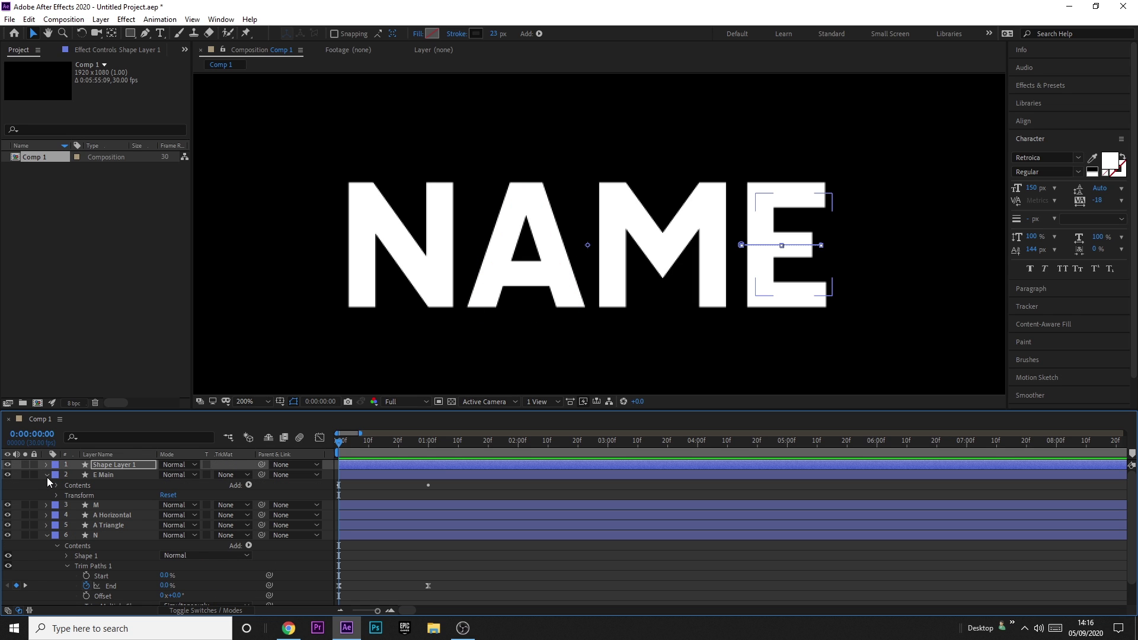
Collapse the N layer's properties and go to frame 2 to inspect the round-capped strokes around the E.
left_click(47, 474)
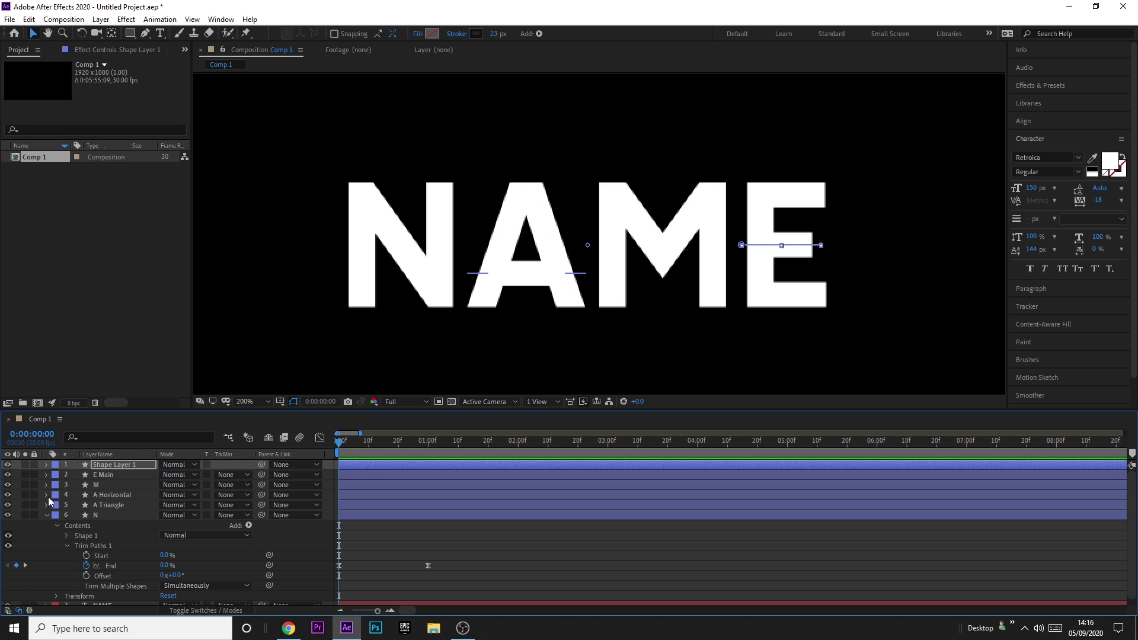
left_click(47, 515)
mouse_move(342, 457)
left_mouse_down()
mouse_move(362, 451)
mouse_move(344, 450)
left_mouse_up()
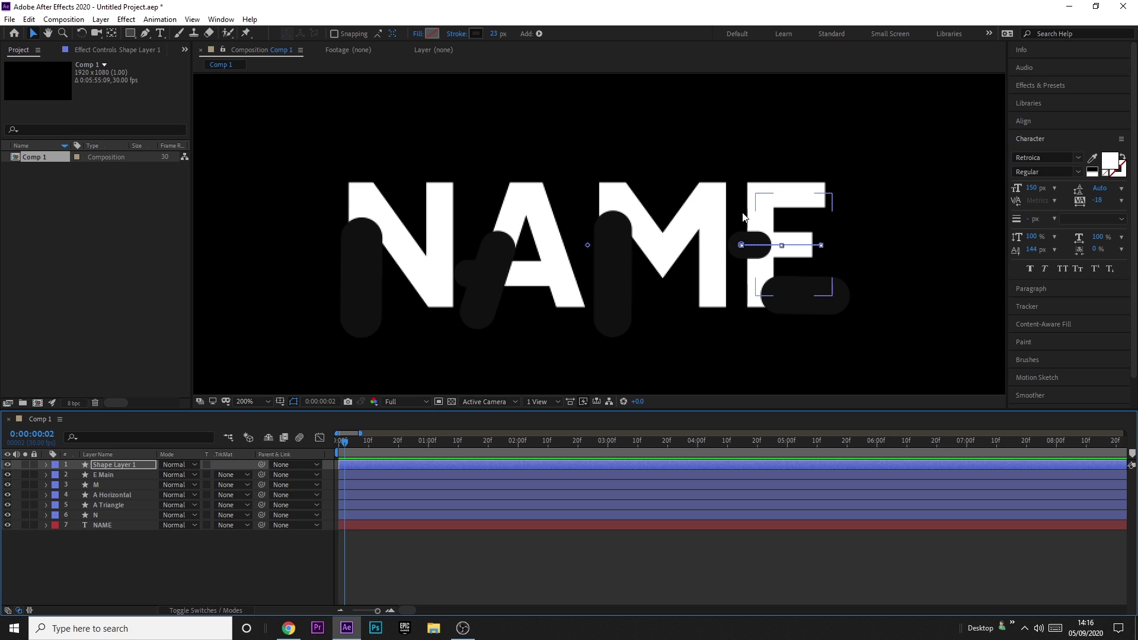
scroll(818, 241, "up", 2)
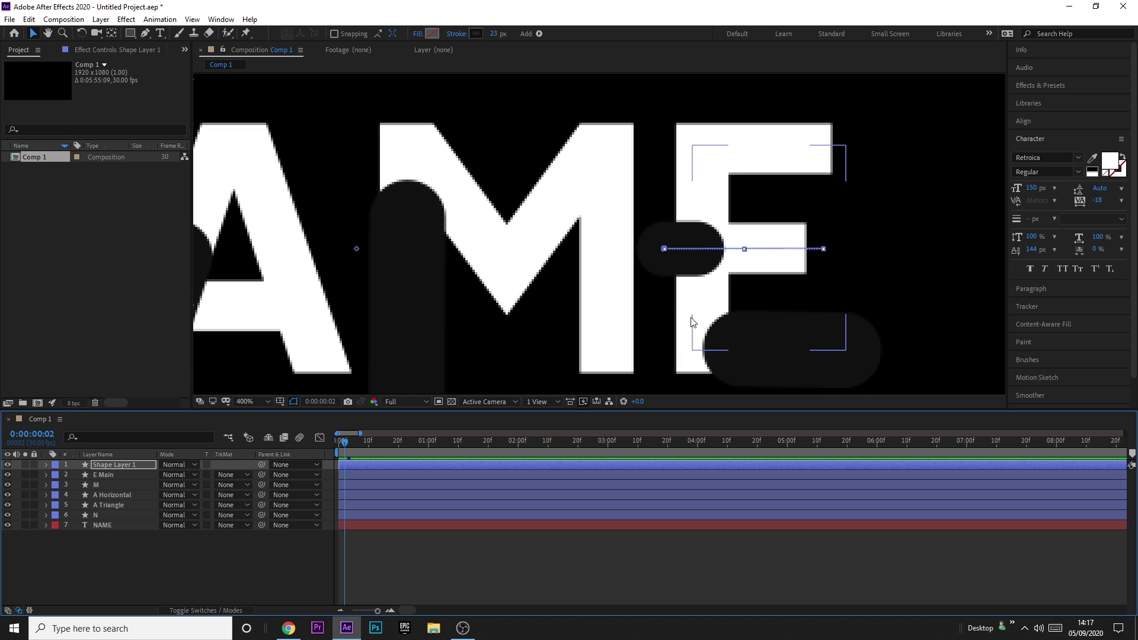
Reveal the keyframes of Shape Layer 1 and E Main and go to frame 5 to compare their strokes.
key("F2")
left_click(119, 464)
left_click(118, 473, "shift")
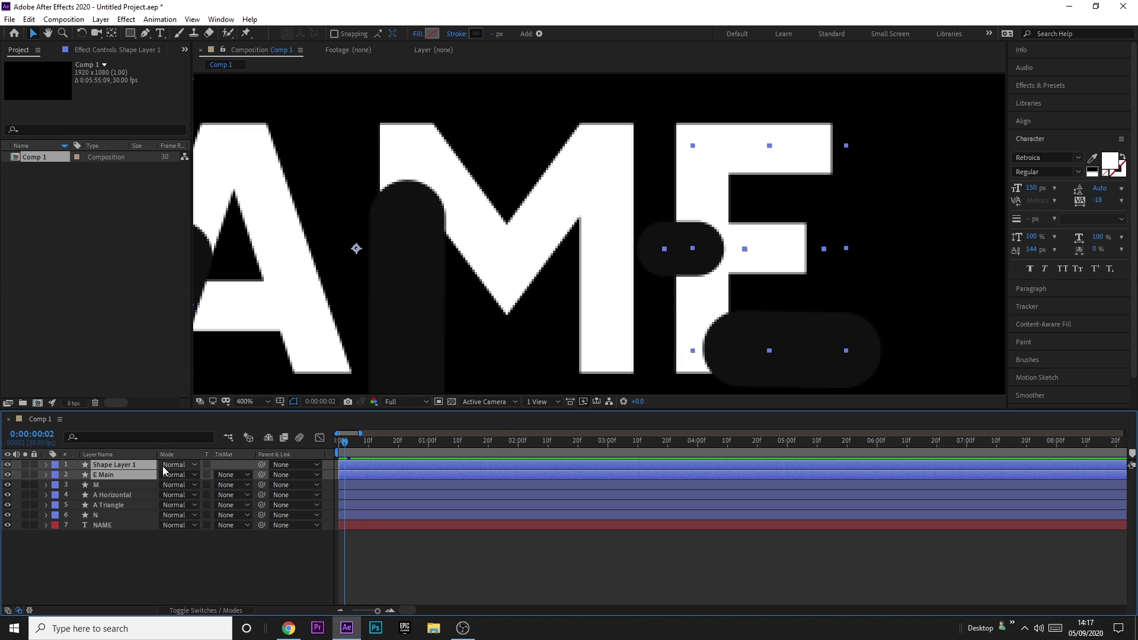
key("u")
scroll(336, 515, "up", 2)
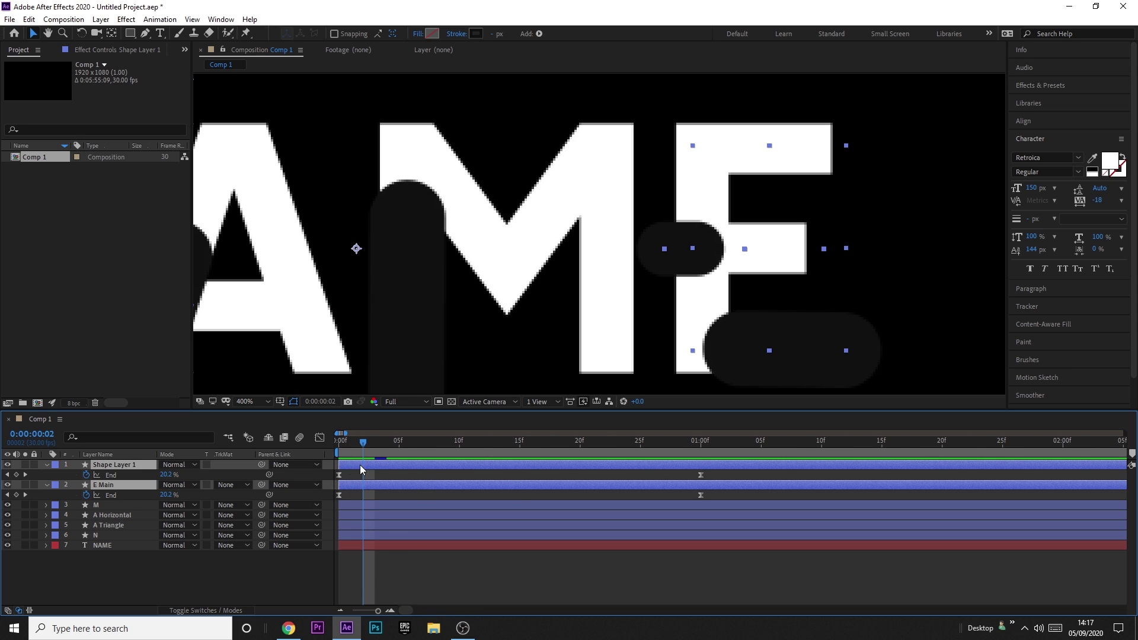
left_click_drag(358, 445, 398, 444)
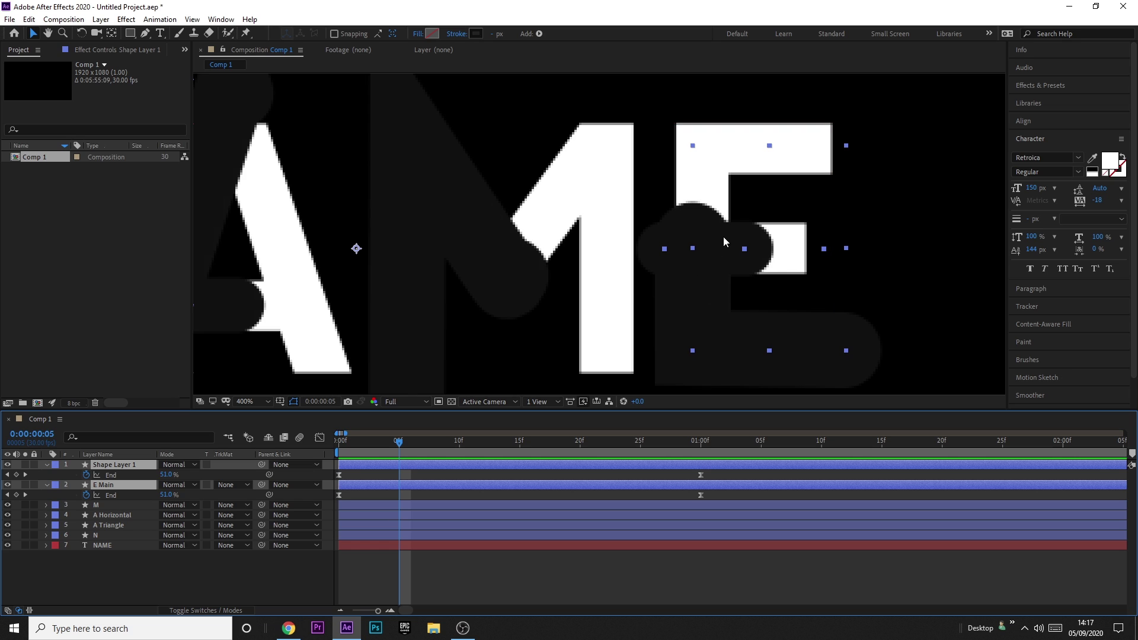
Shift both End keyframes of Shape Layer 1 to frame 5 and 1:05, checking its timing against the E's main stroke.
left_click(339, 474)
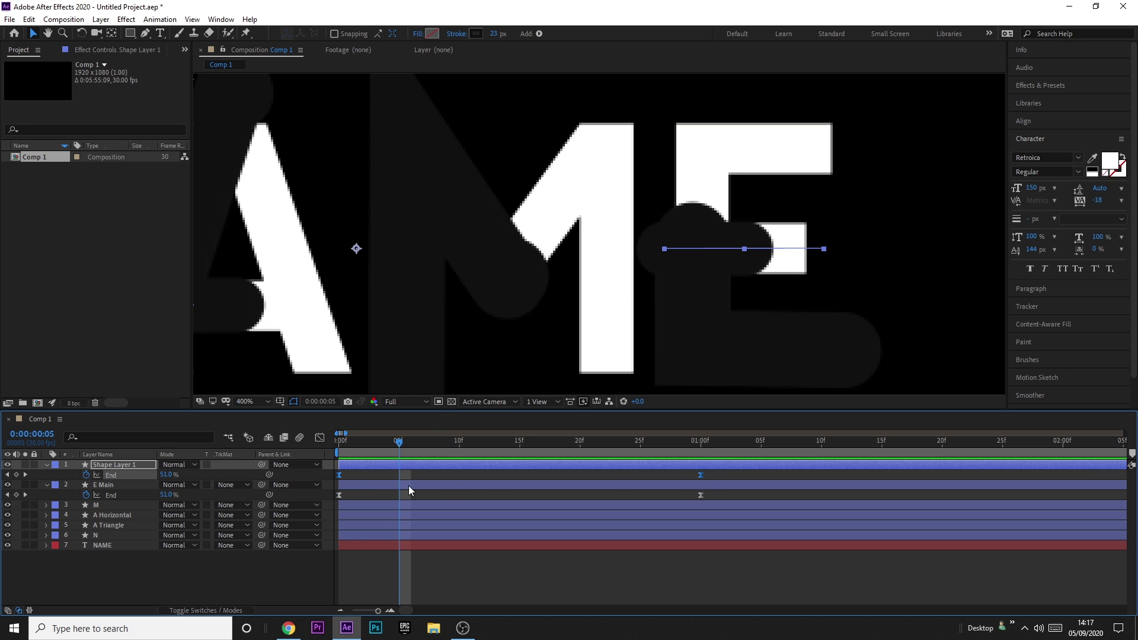
left_click_drag(341, 477, 327, 459)
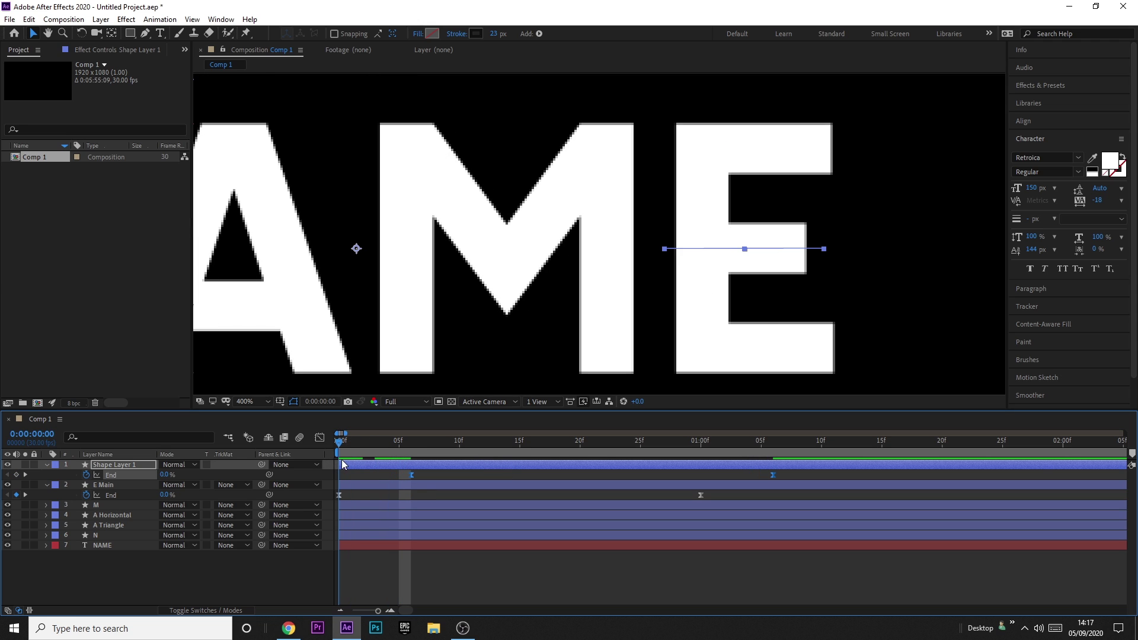
key("space")
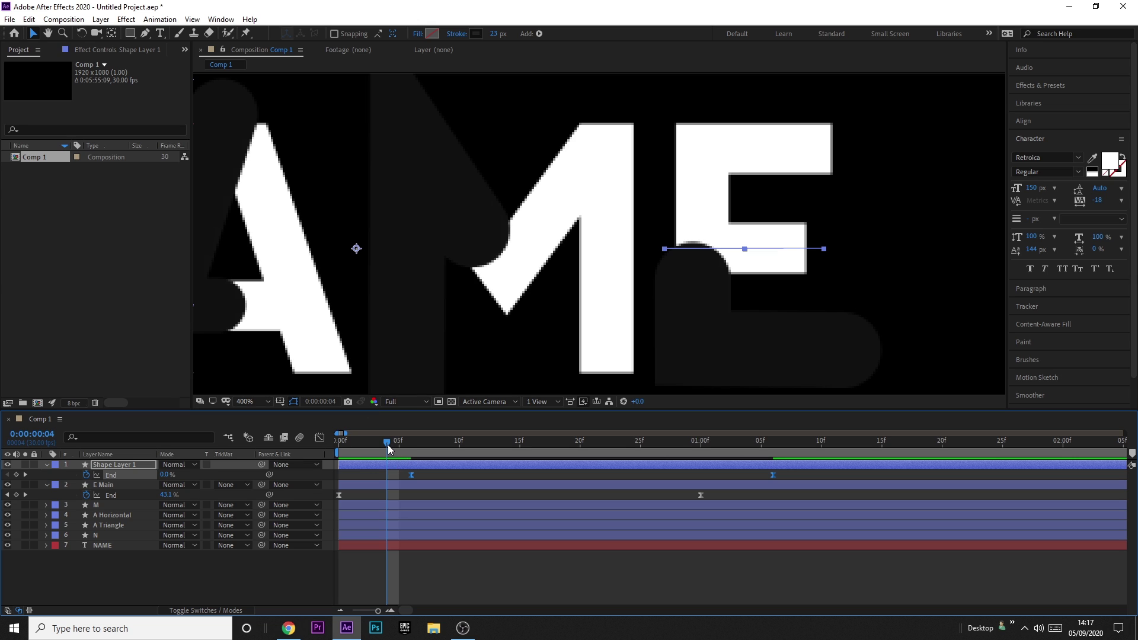
mouse_move(387, 444)
left_mouse_down()
mouse_move(400, 451)
mouse_move(319, 457)
mouse_move(404, 460)
left_mouse_up()
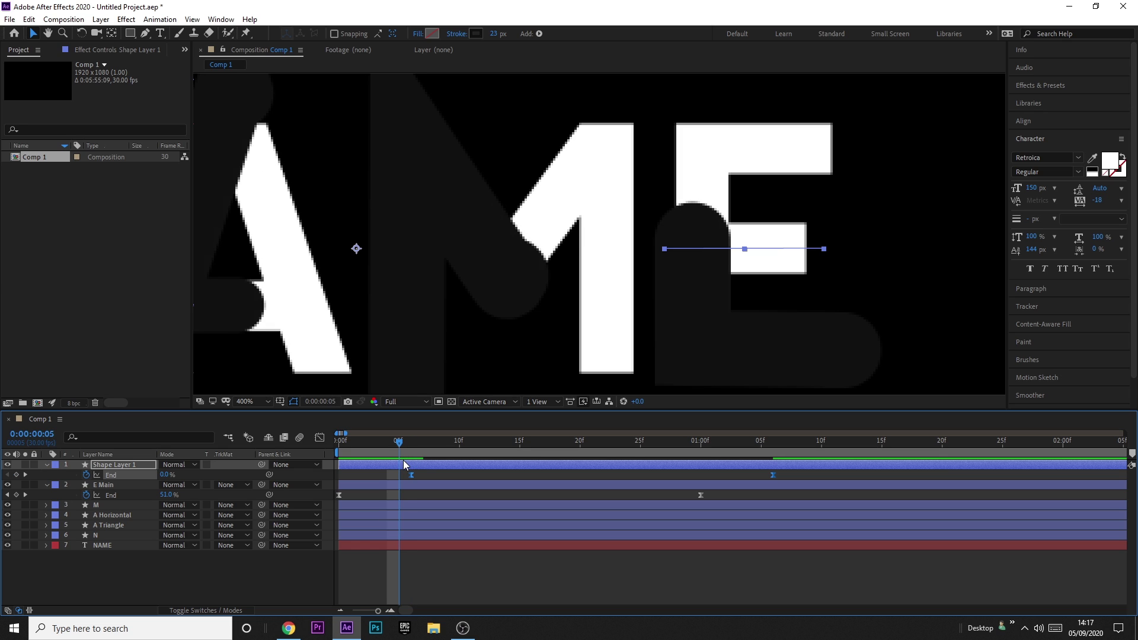
mouse_move(400, 443)
left_mouse_down()
mouse_move(446, 443)
mouse_move(326, 452)
mouse_move(423, 464)
left_mouse_up()
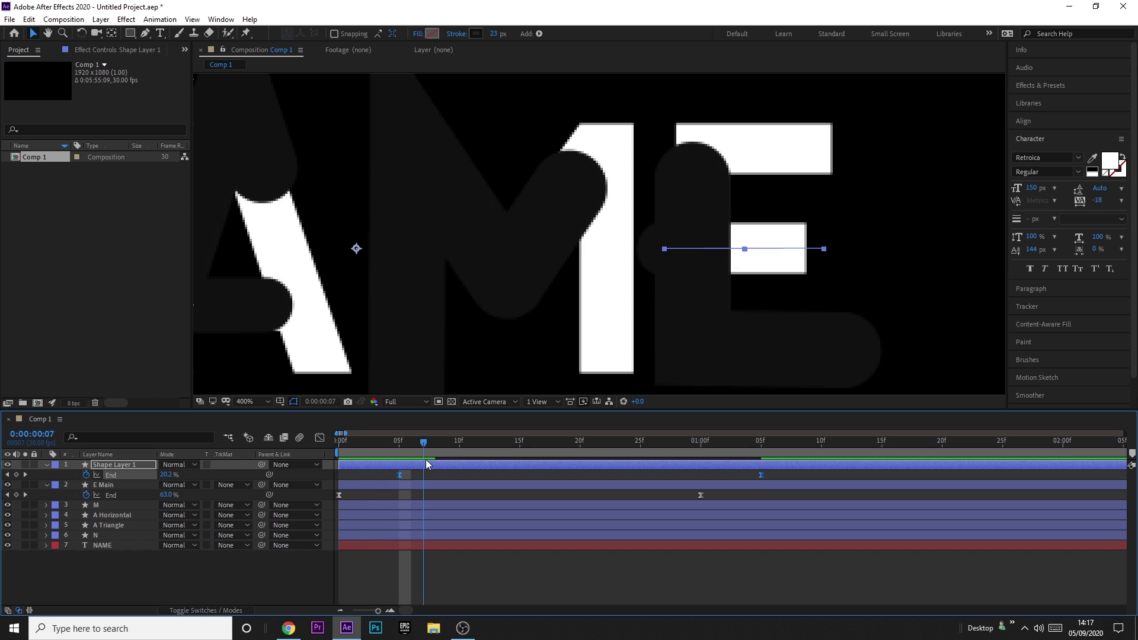
Move Shape Layer 1's last End keyframe to frame 29 and check the E's wipe at frame 13.
left_click(762, 475)
left_click_drag(761, 474, 688, 476)
key("Page_Down")
key("Page_Down")
left_click_drag(354, 454, 494, 455)
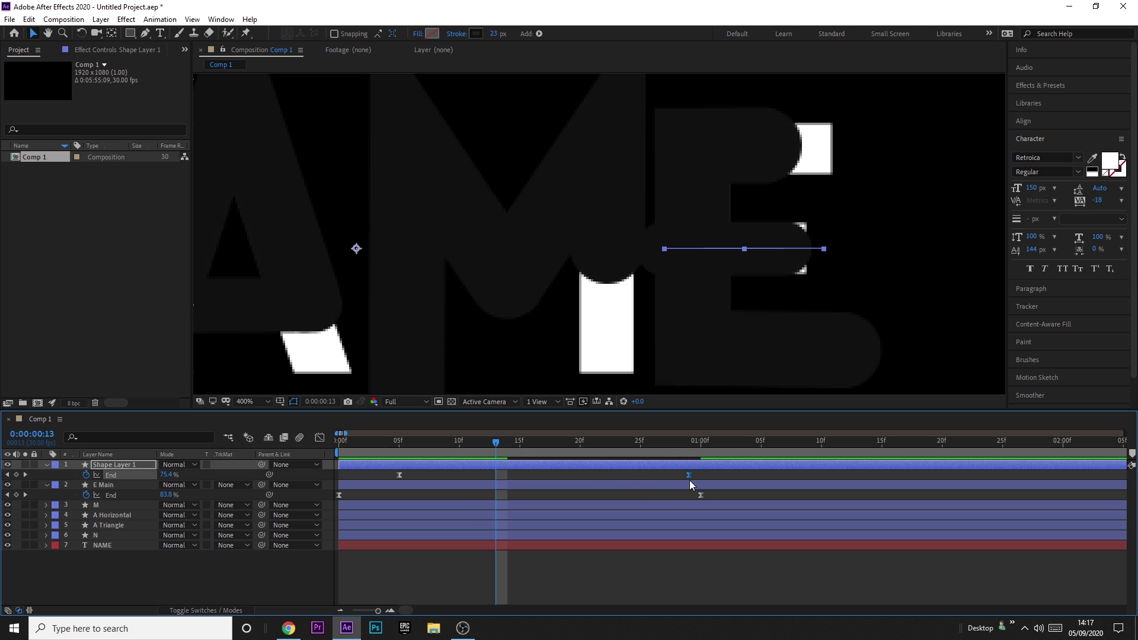
Move Shape Layer 1's last End keyframe to frame 18 and check the letter wipes at frame 8.
left_click_drag(689, 475, 553, 479)
key("Home")
left_click_drag(350, 454, 436, 446)
scroll(221, 320, "down", 1)
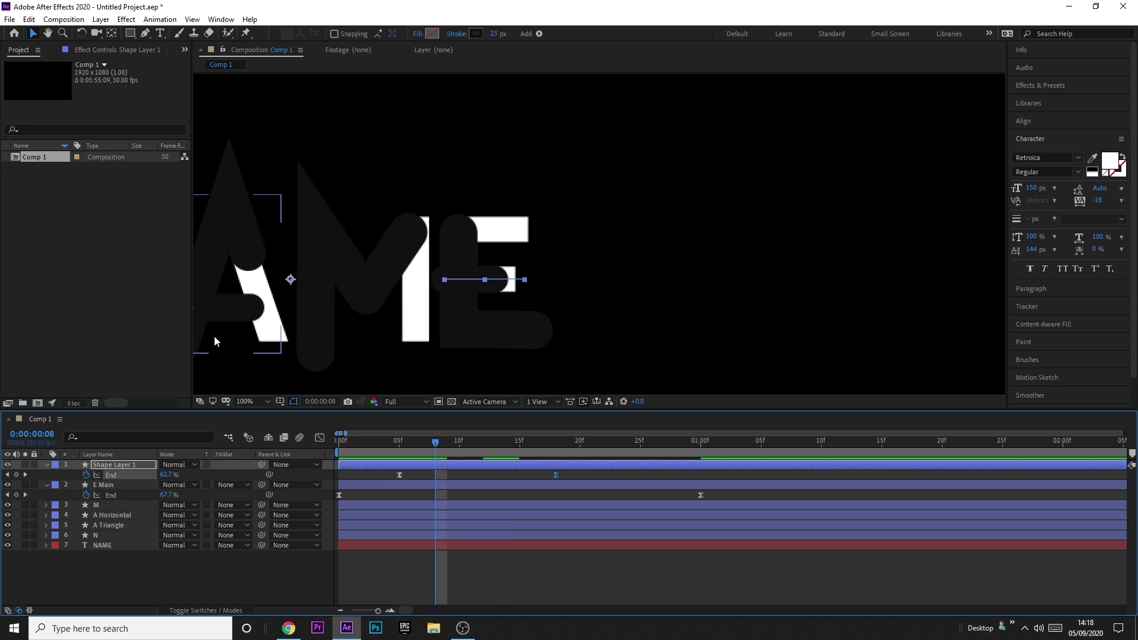
scroll(216, 336, "down", 1)
scroll(207, 351, "up", 2)
scroll(860, 286, "down", 1)
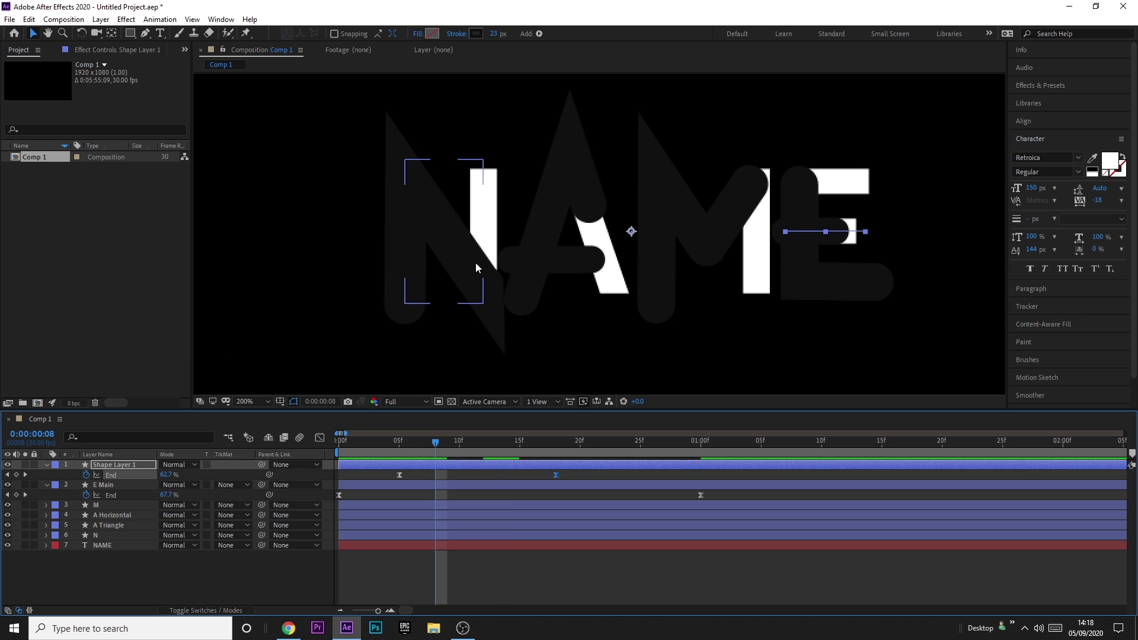
scroll(594, 262, "up", 1)
left_click_drag(423, 447, 351, 448)
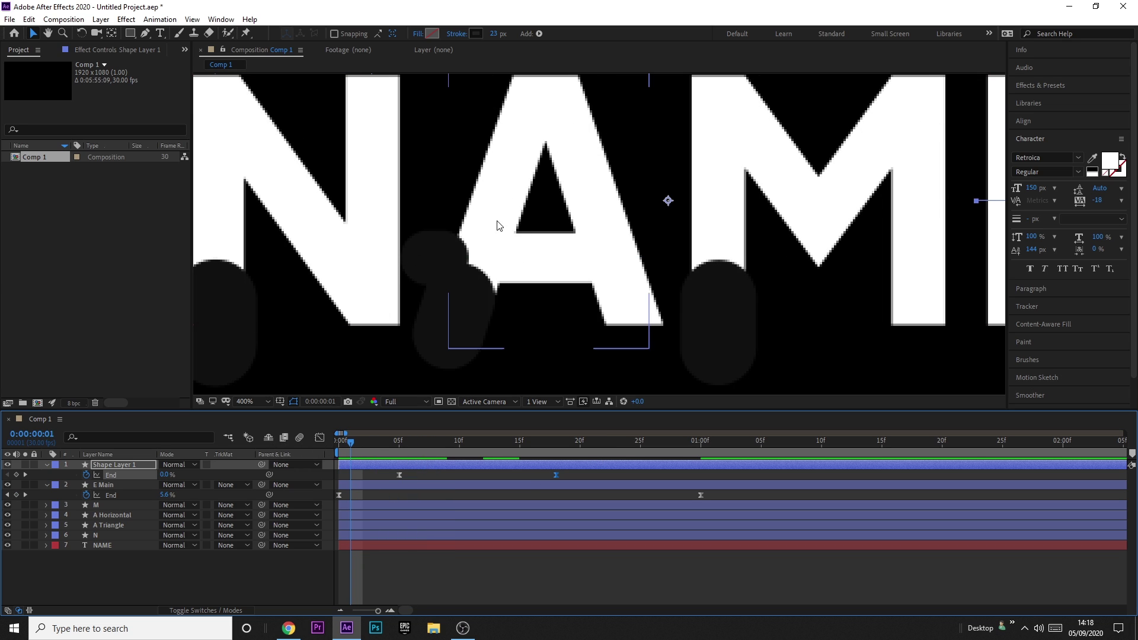
Reveal the End keyframes of both A layers and move A Horizontal's pair to frames 1 and 24, checking the A at frame 10.
left_click(355, 524)
left_click(355, 514, "shift")
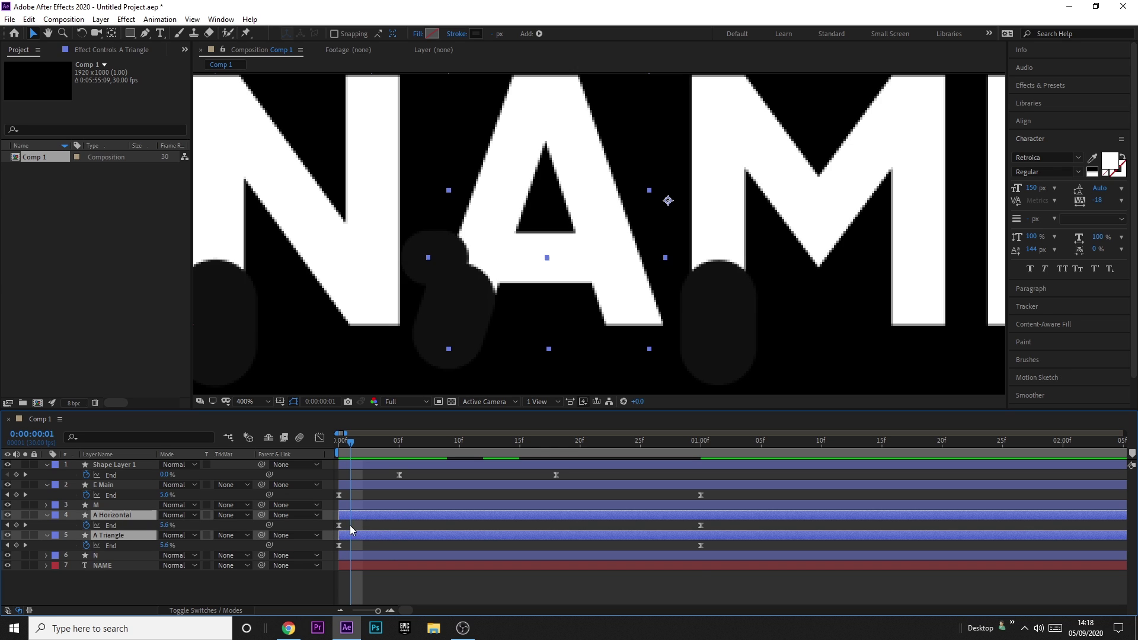
left_click(340, 525)
left_click_drag(343, 525, 351, 525)
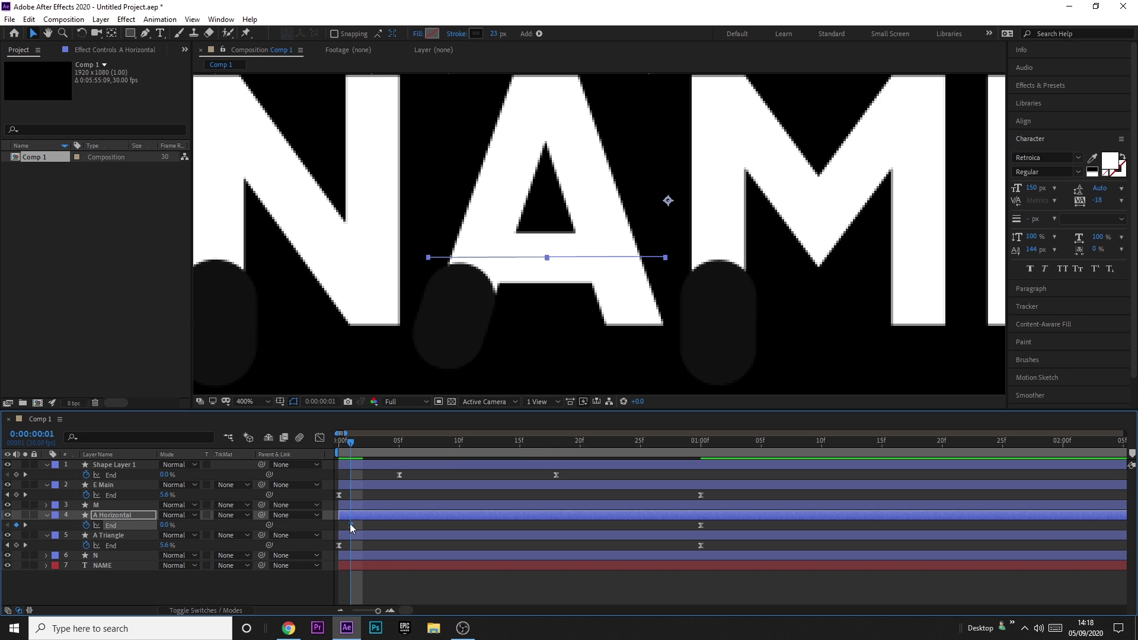
mouse_move(350, 444)
left_mouse_down()
mouse_move(341, 444)
mouse_move(361, 450)
left_mouse_up()
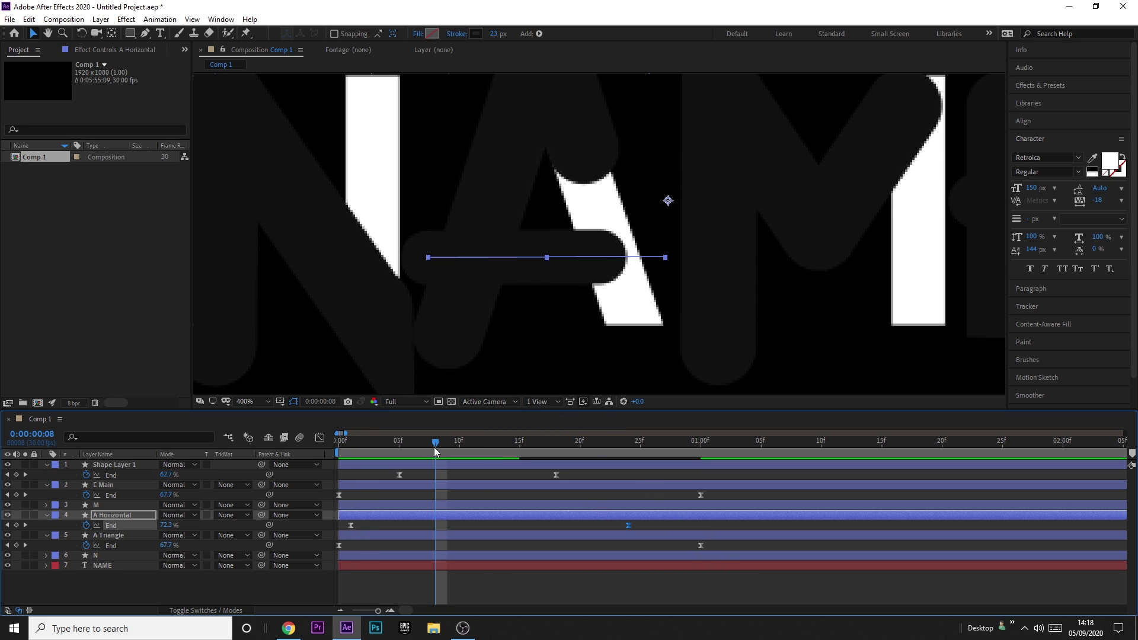
left_click_drag(434, 447, 460, 451)
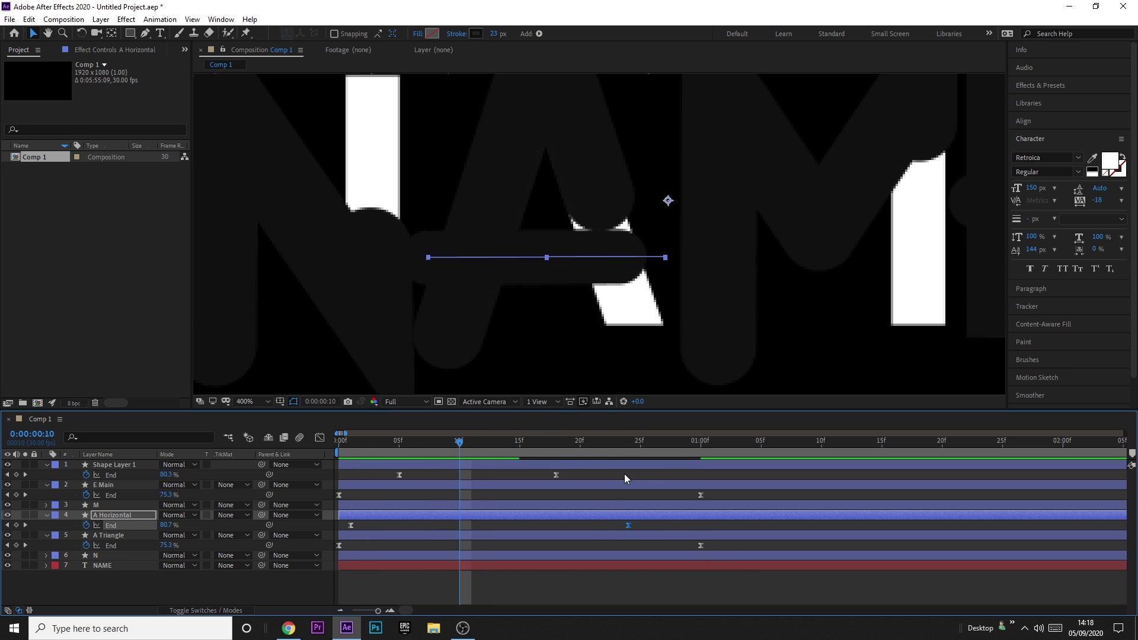
Move A Triangle's last End keyframe to frame 18 and A Horizontal's last End keyframe to frame 28.
left_click_drag(628, 525, 821, 525)
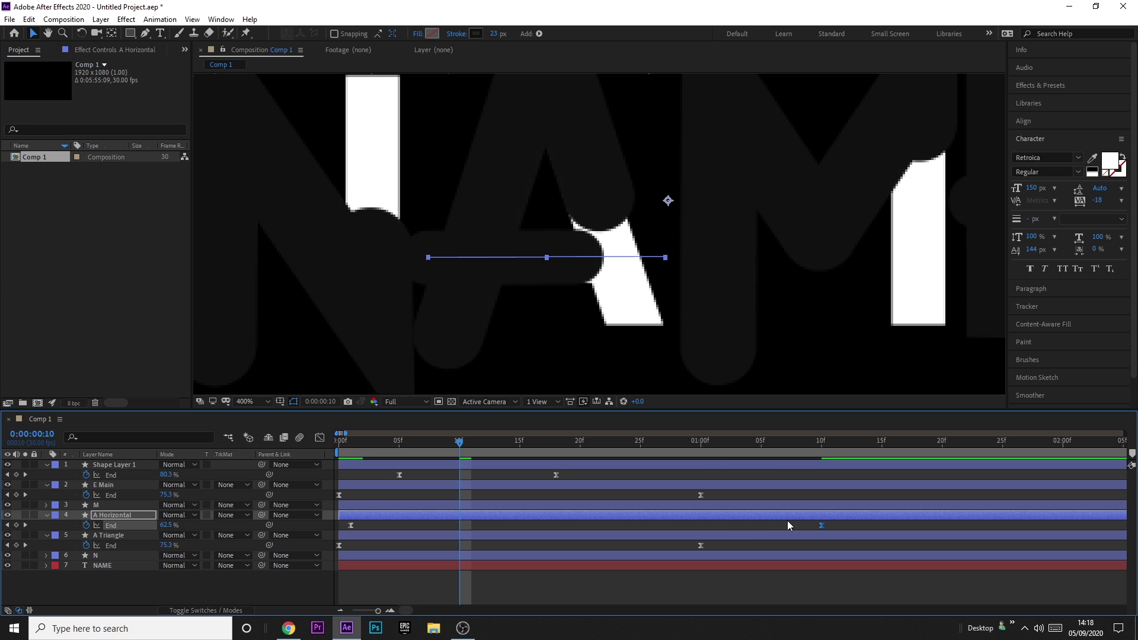
left_click_drag(699, 547, 592, 550)
left_click_drag(821, 525, 708, 524)
left_click(575, 548)
left_click(832, 525)
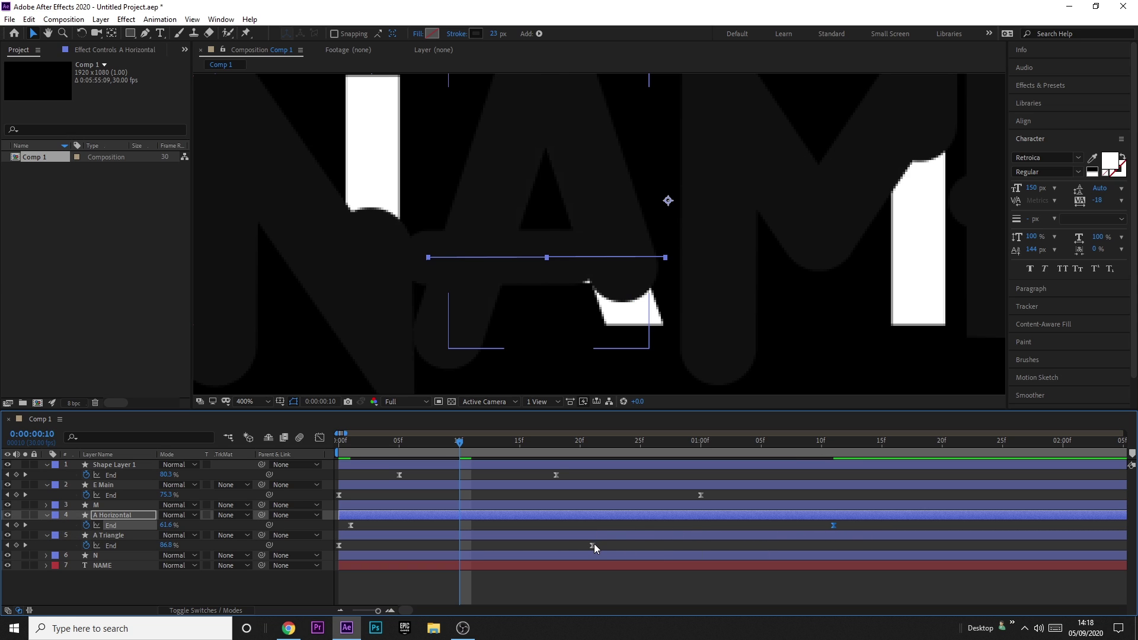
left_click_drag(594, 544, 558, 542)
left_click_drag(835, 525, 658, 524)
Preview the animation from the start and inspect the finished strokes across the whole NAME word.
key("Home")
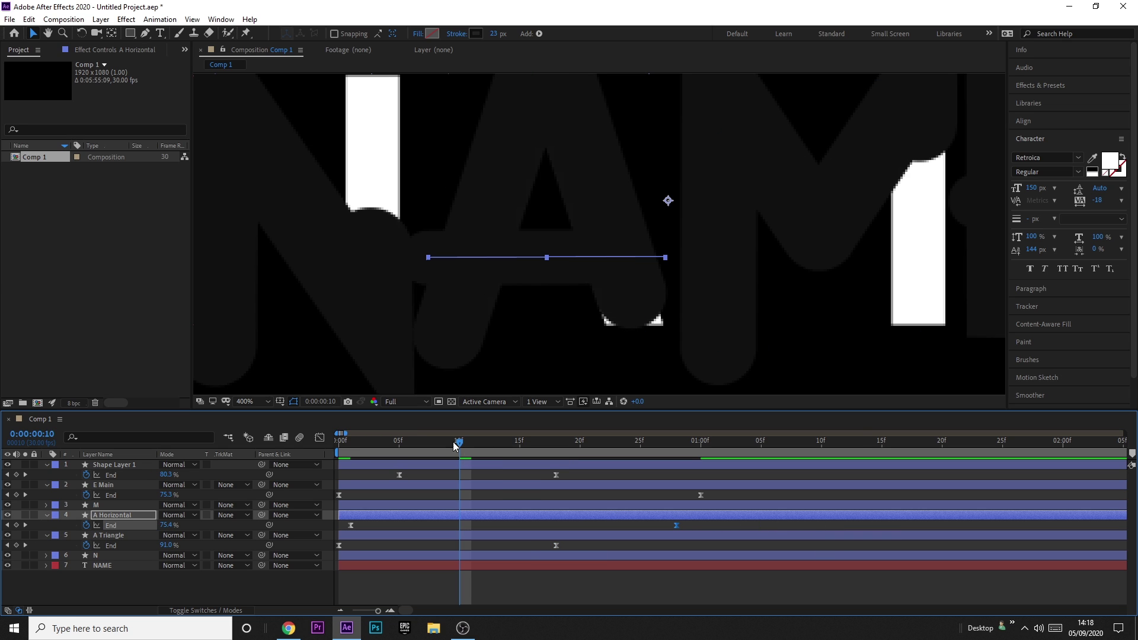
key("space")
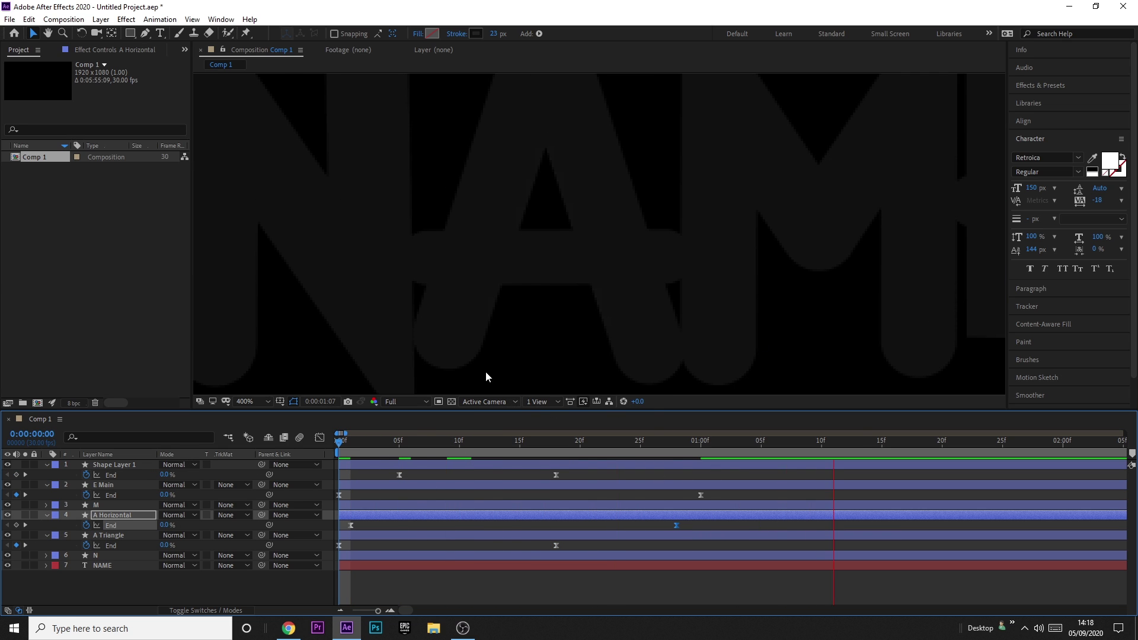
key("space")
scroll(436, 471, "down", 6)
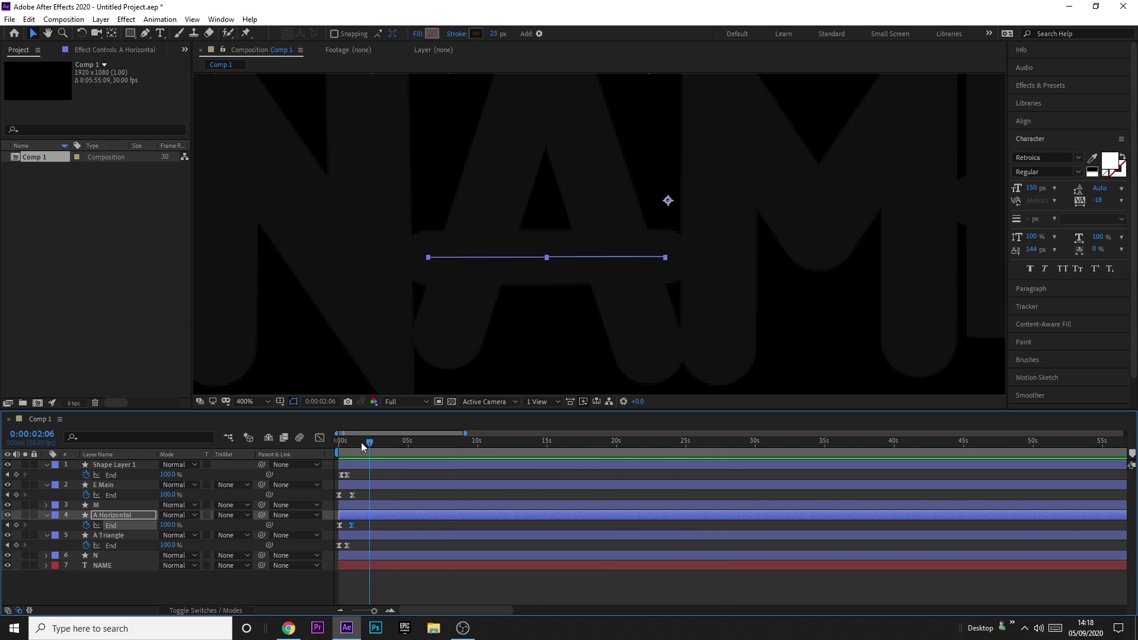
left_click(265, 402)
left_click(266, 200)
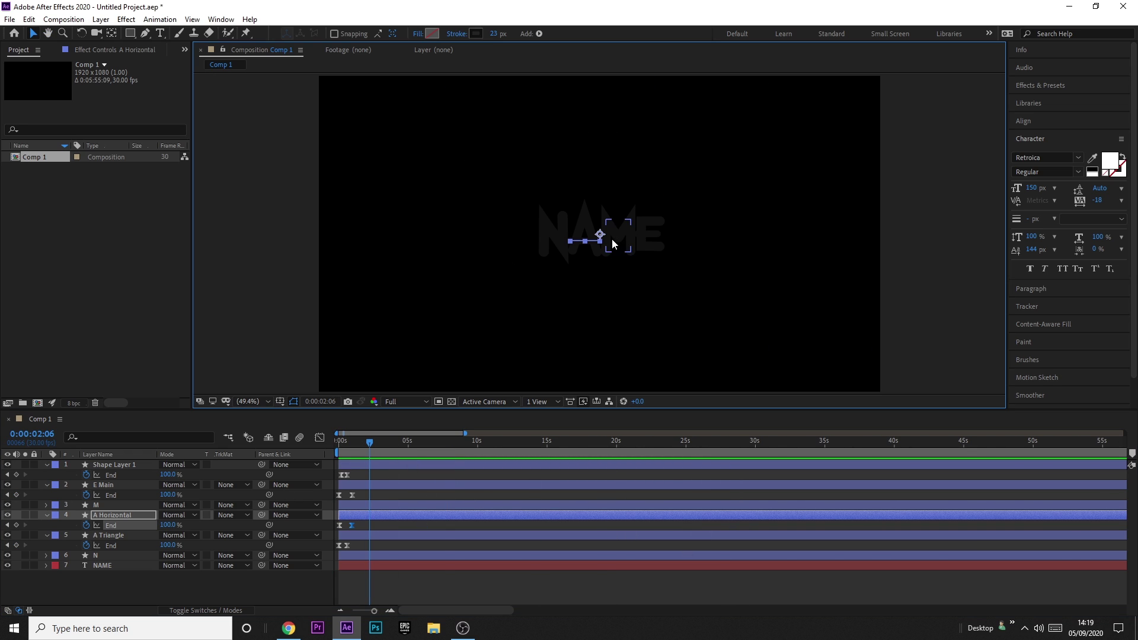
scroll(613, 244, "up", 4)
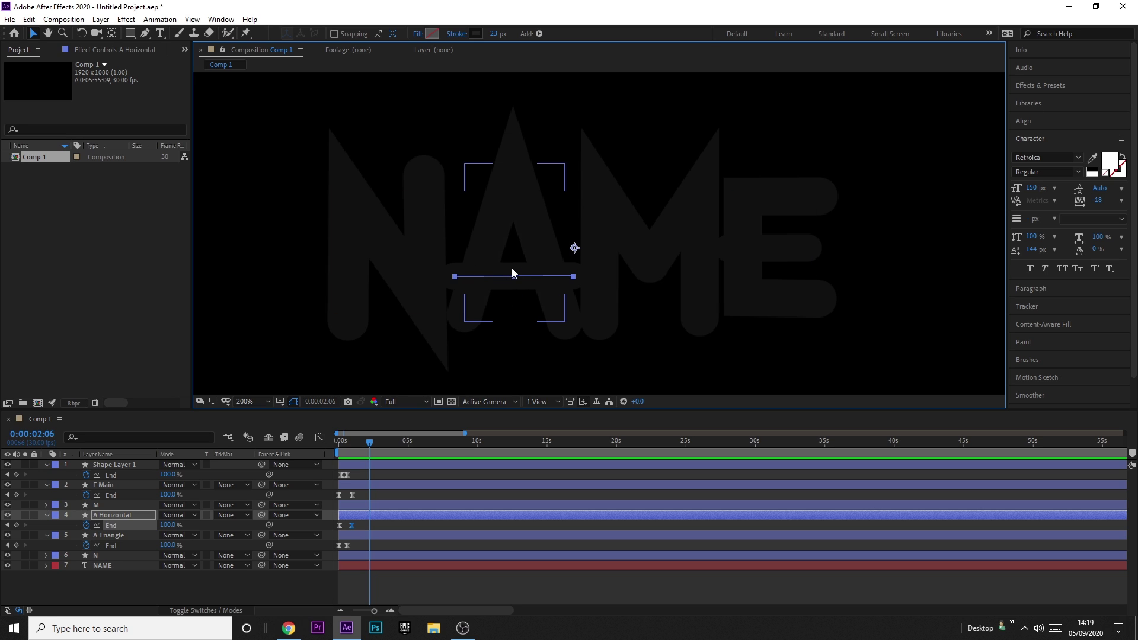
left_click(372, 446)
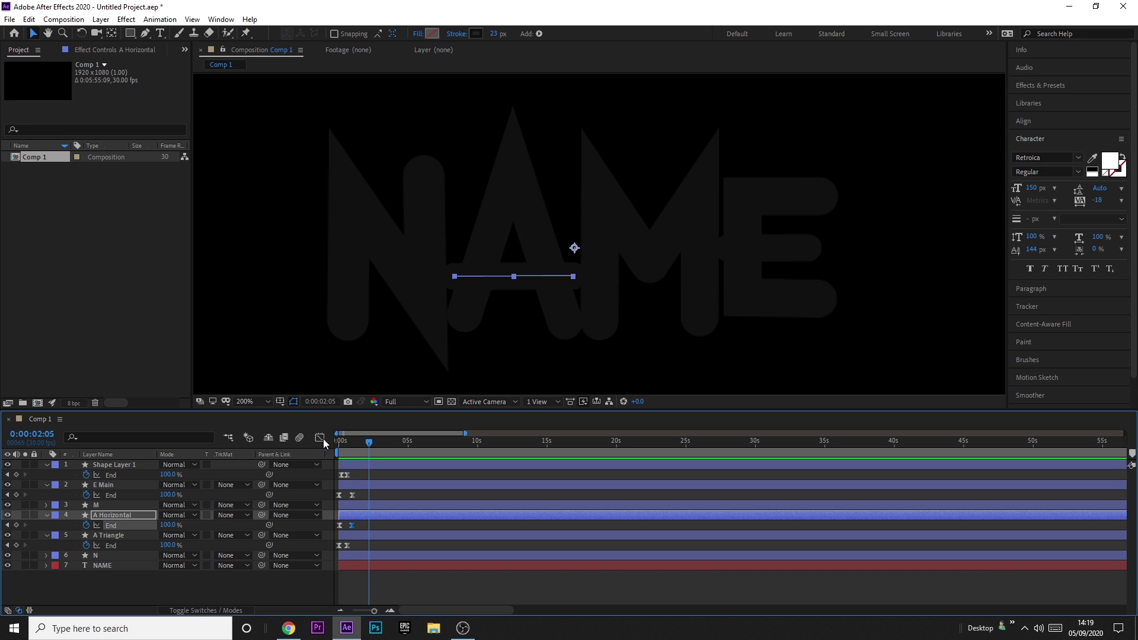
Step through the wipe from frame 0 to 15 and back to frame 9, checking how the strokes cover each letter.
key("Home")
left_click_drag(341, 447, 339, 442)
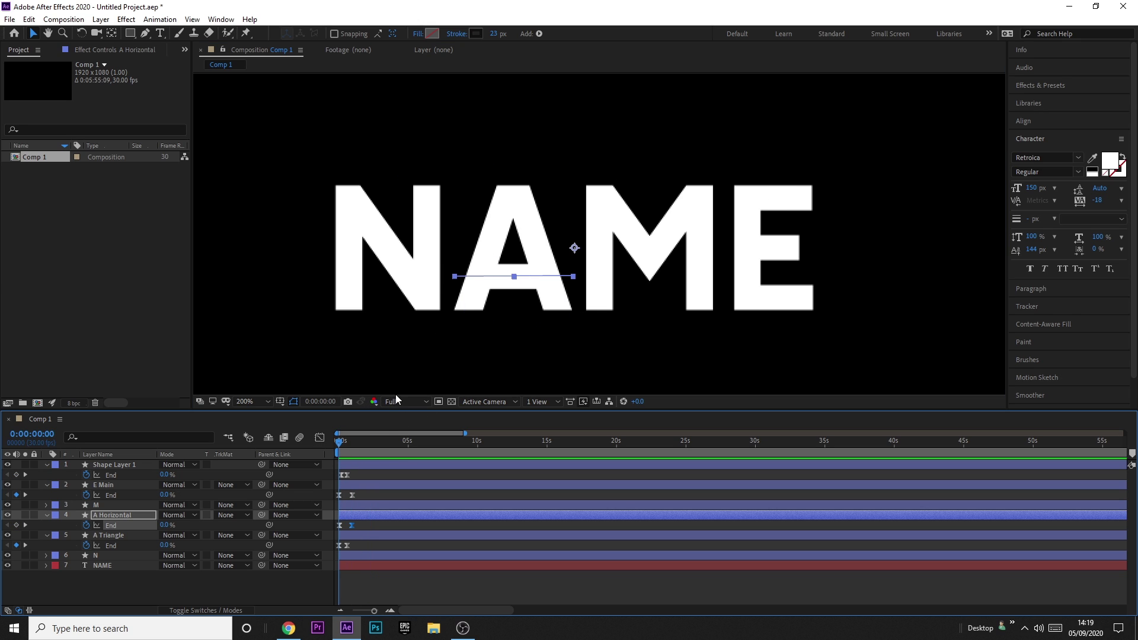
key("Page_Down")
key("Page_Down")
key("Page_Down")
key("Page_Down")
key("Page_Down")
key("Page_Down")
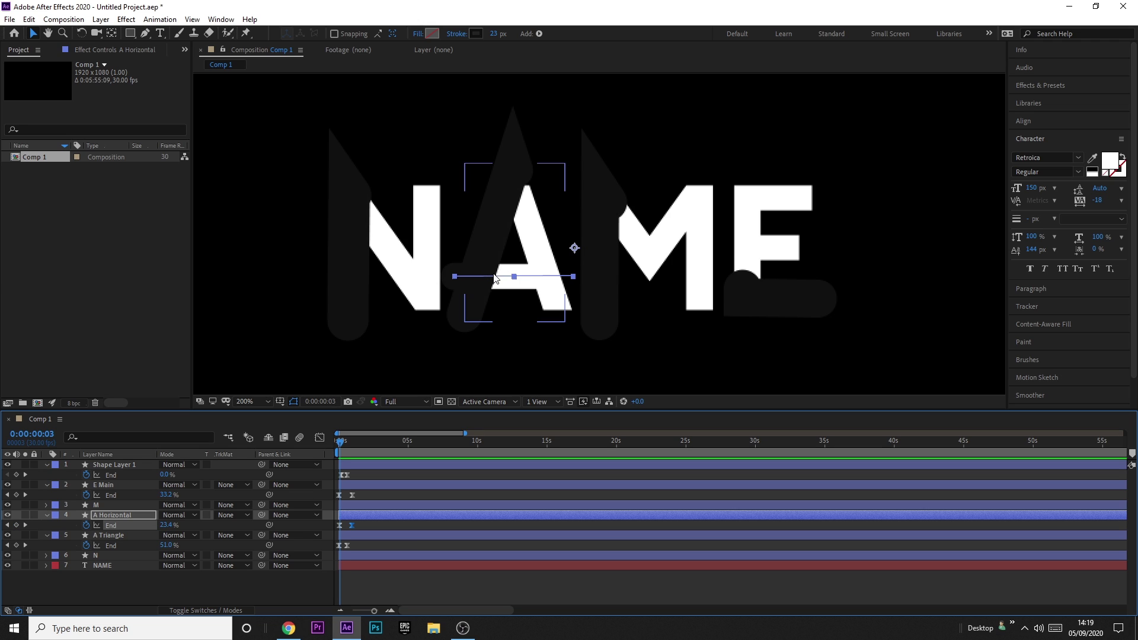
key("Page_Down")
key("Page_Down")
key("Page_Down")
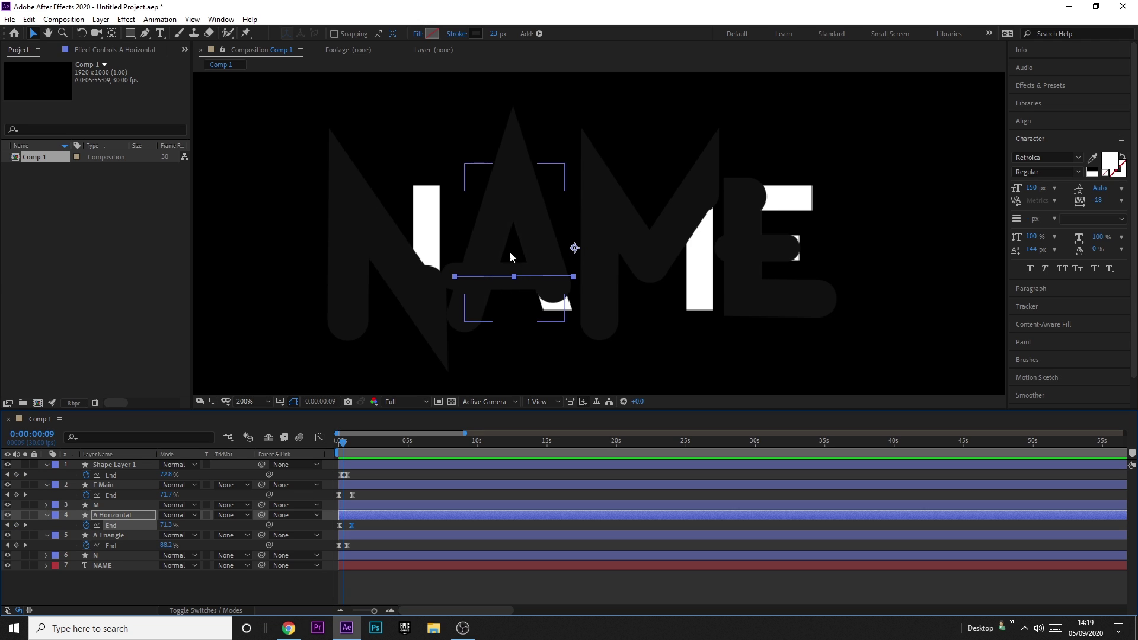
key("Page_Down")
key("Page_Down")
key("Page_Down")
key("Page_Down")
key("Page_Down")
key("Page_Down")
key("Page_Down")
key("Page_Down")
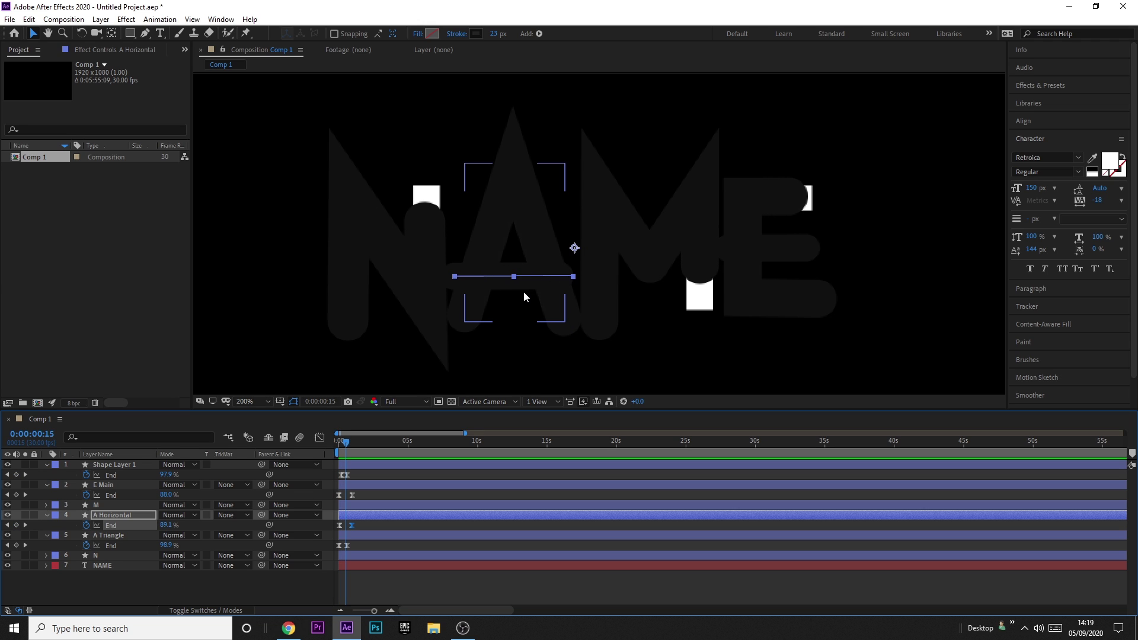
key("Page_Up")
key("Page_Up")
key("Page_Up")
key("Page_Up")
key("Page_Up")
key("Page_Up")
key("Page_Up")
key("Page_Up")
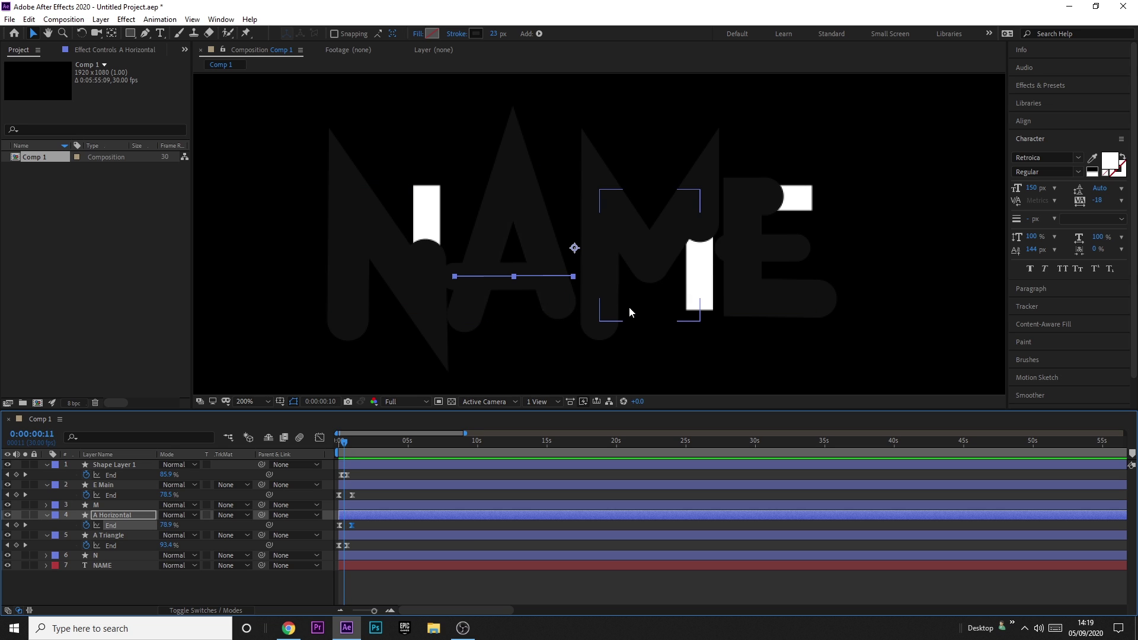
scroll(640, 231, "up", 4)
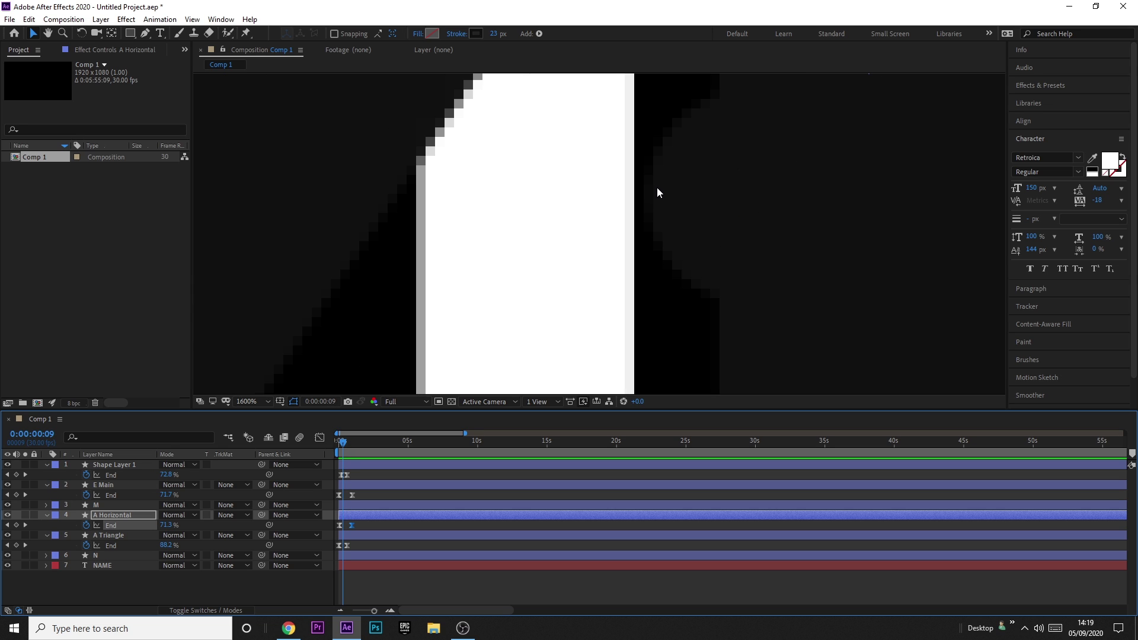
scroll(544, 237, "down", 6)
scroll(543, 236, "up", 2)
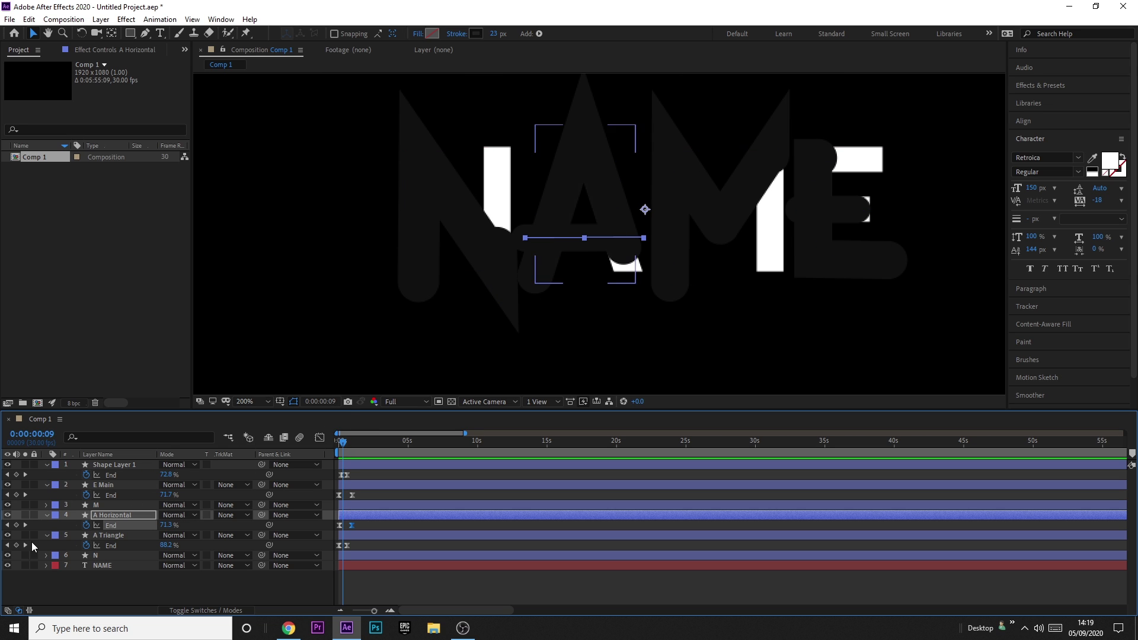
Collapse the keyframe properties of the E and A stroke layers and return to frame 0.
left_click(47, 465)
left_click(46, 475)
left_click(46, 495)
left_click(46, 505)
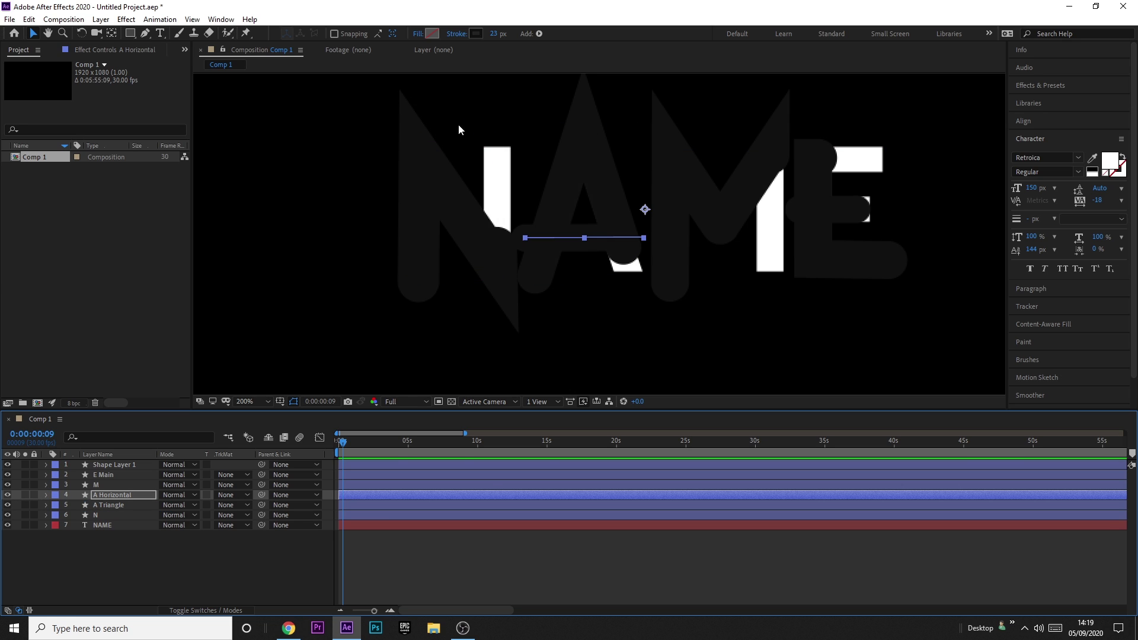
left_click_drag(342, 452, 332, 454)
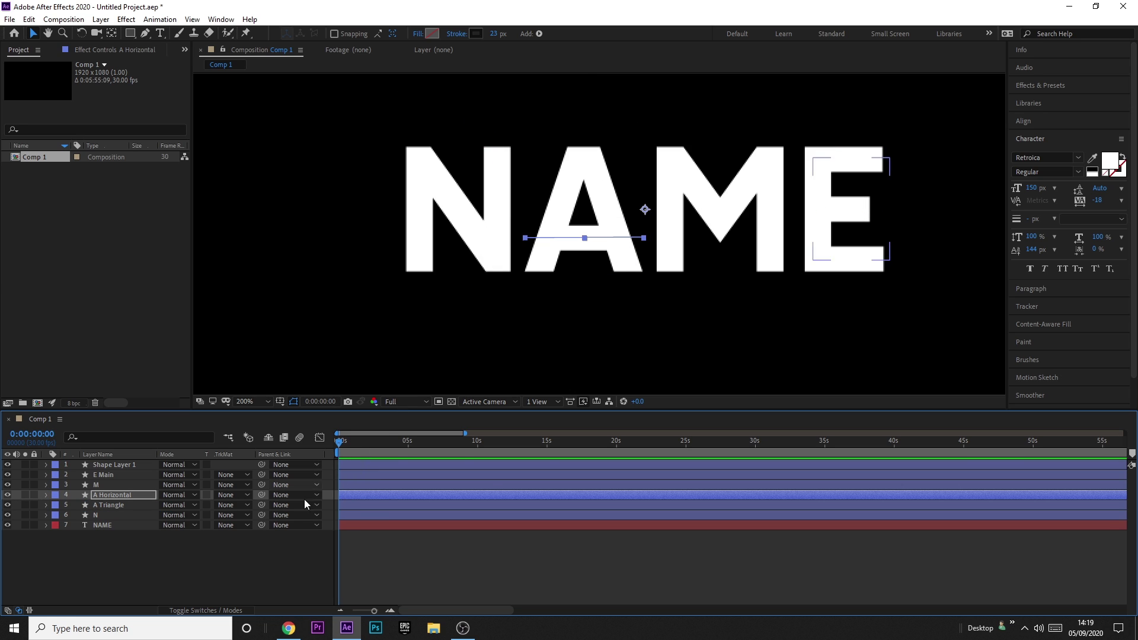
Pre-compose the six letter shape layers into a new composition named Masks, moving all attributes.
left_click(155, 548)
left_click_drag(356, 520, 358, 471)
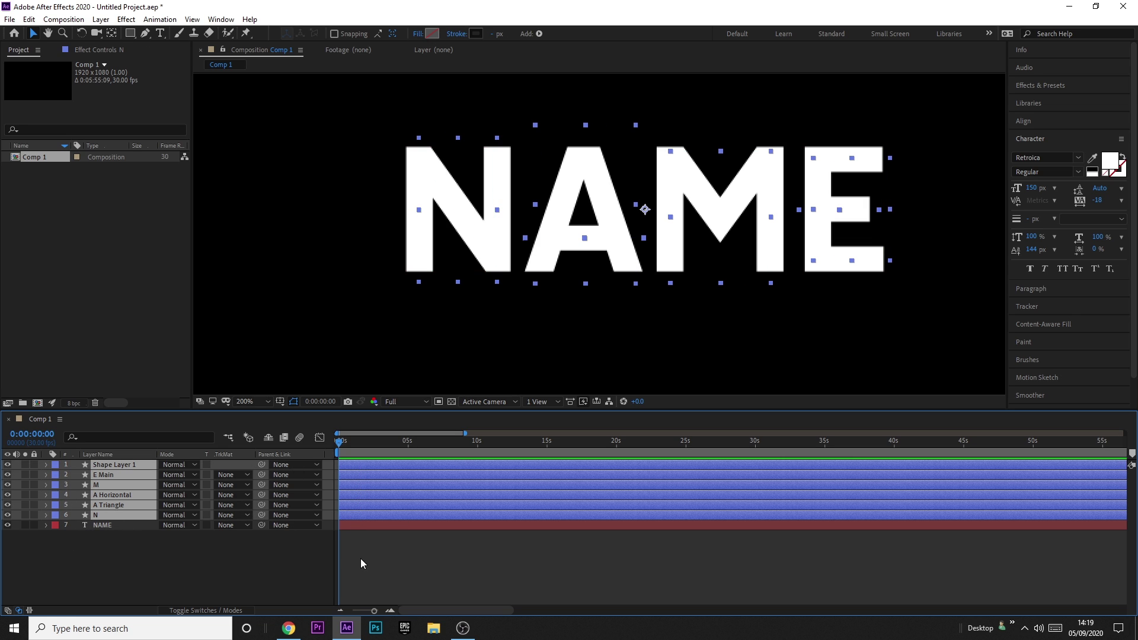
right_click(357, 463)
left_click(406, 414)
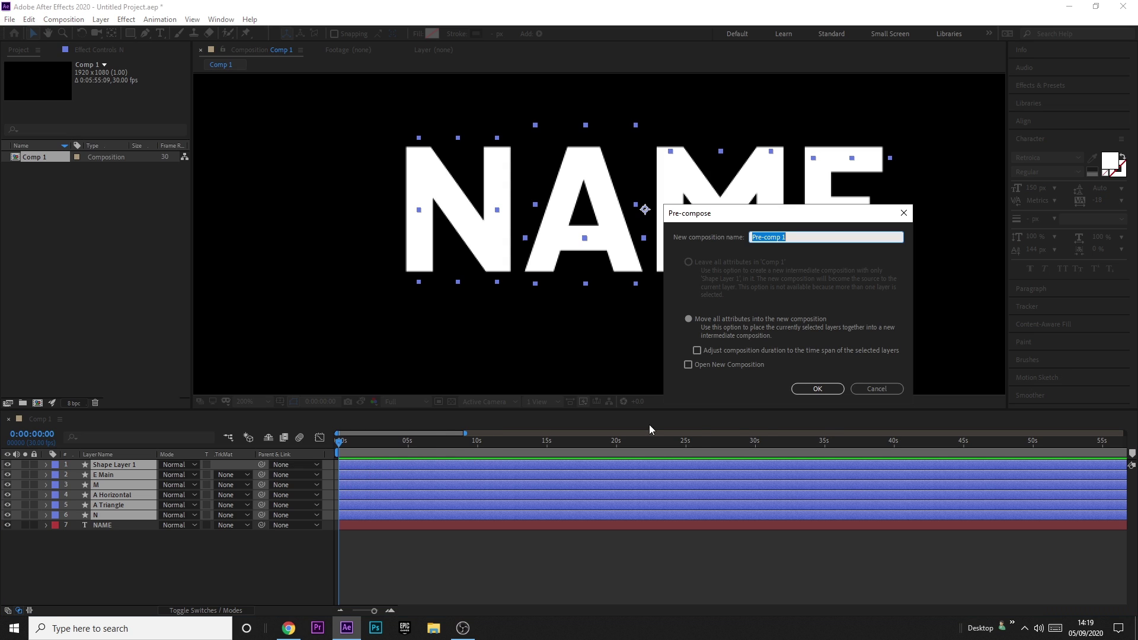
type("Masks")
left_click(817, 389)
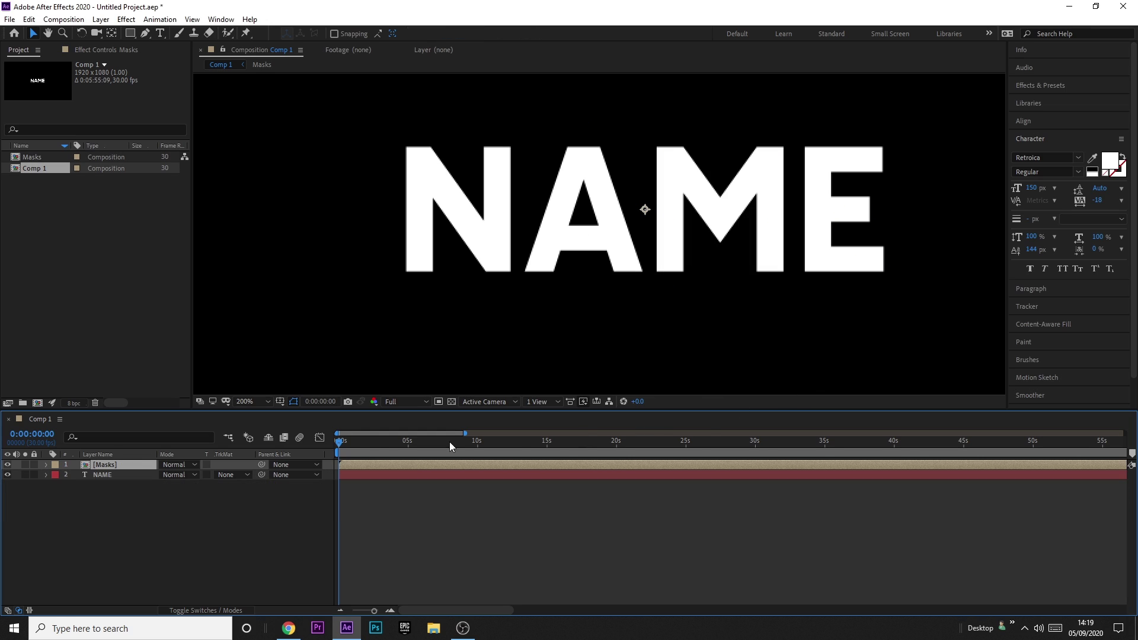
Set the NAME text layer's track matte to Alpha Matte using the Masks layer.
left_click(272, 476)
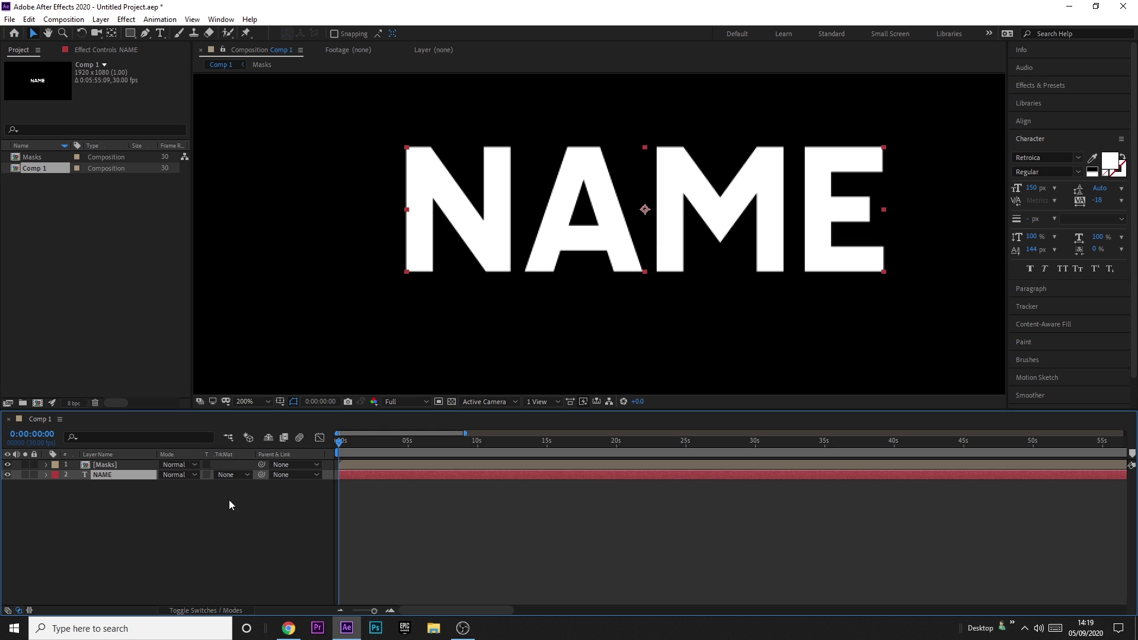
left_click(214, 611)
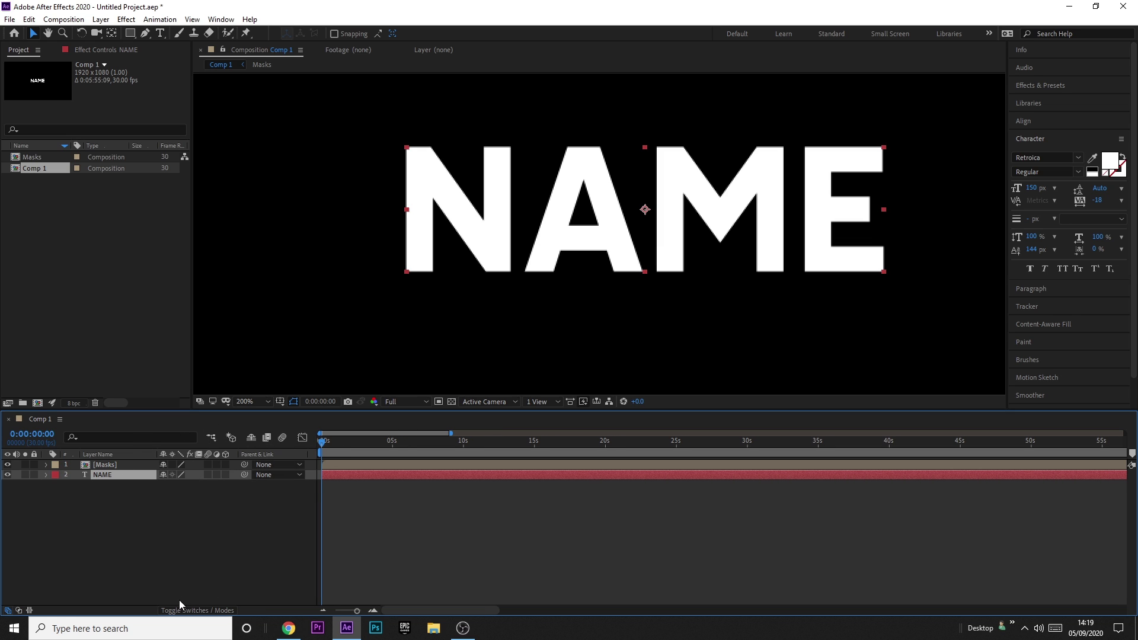
left_click(195, 611)
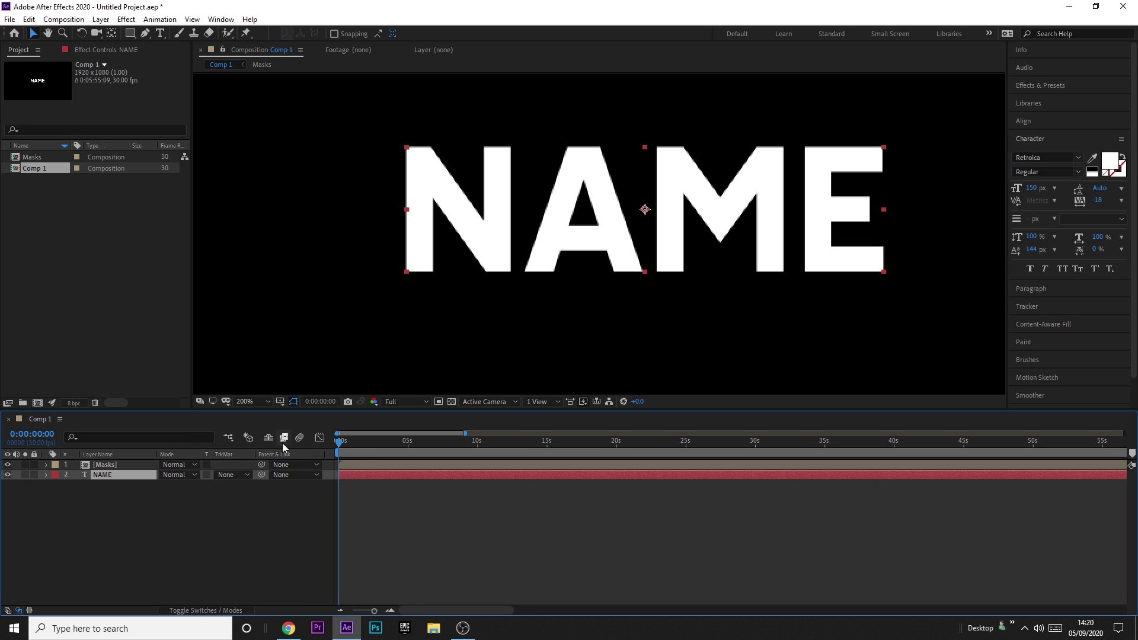
left_click(294, 475)
left_click(231, 513)
left_click(226, 475)
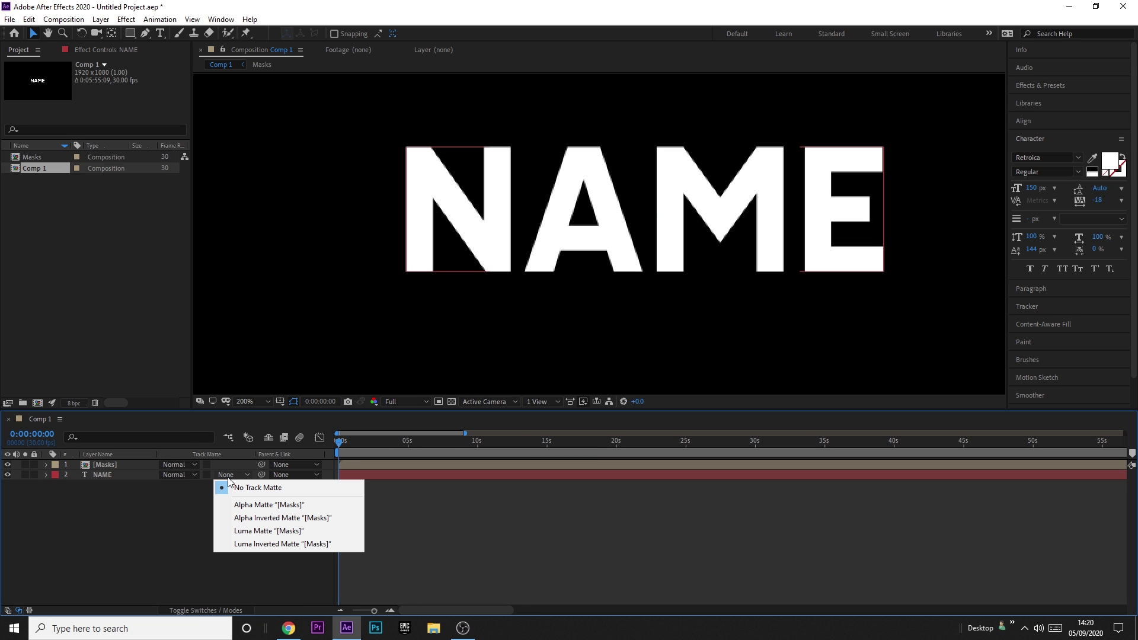
left_click(272, 505)
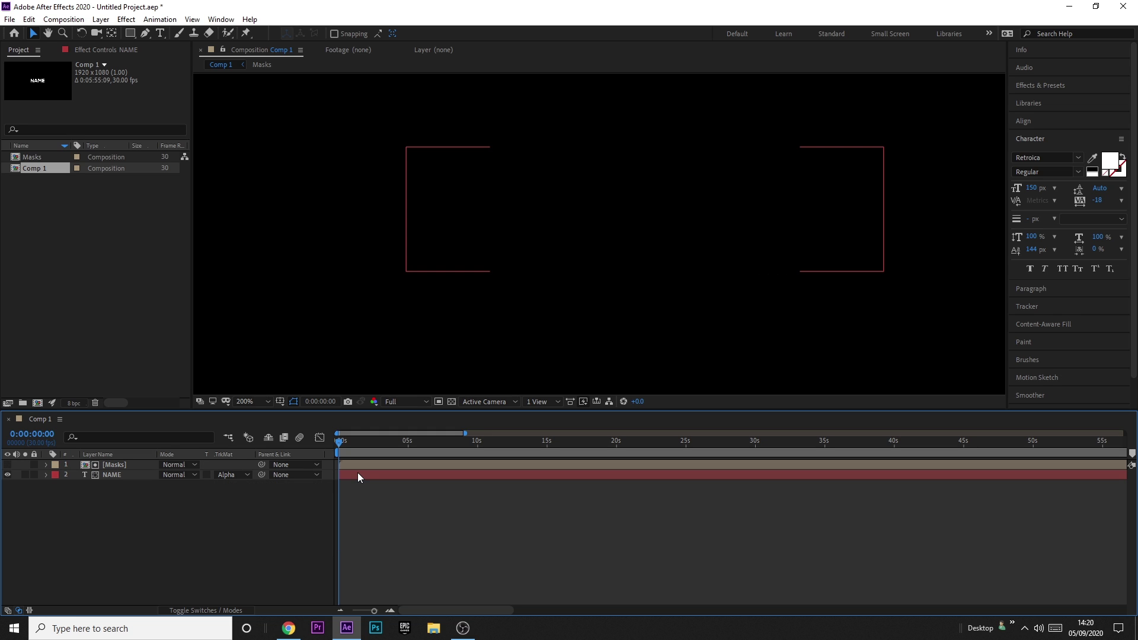
Fit the composition view up to 100% and go to 0:00:02:10 to check the revealed text.
left_click(98, 467)
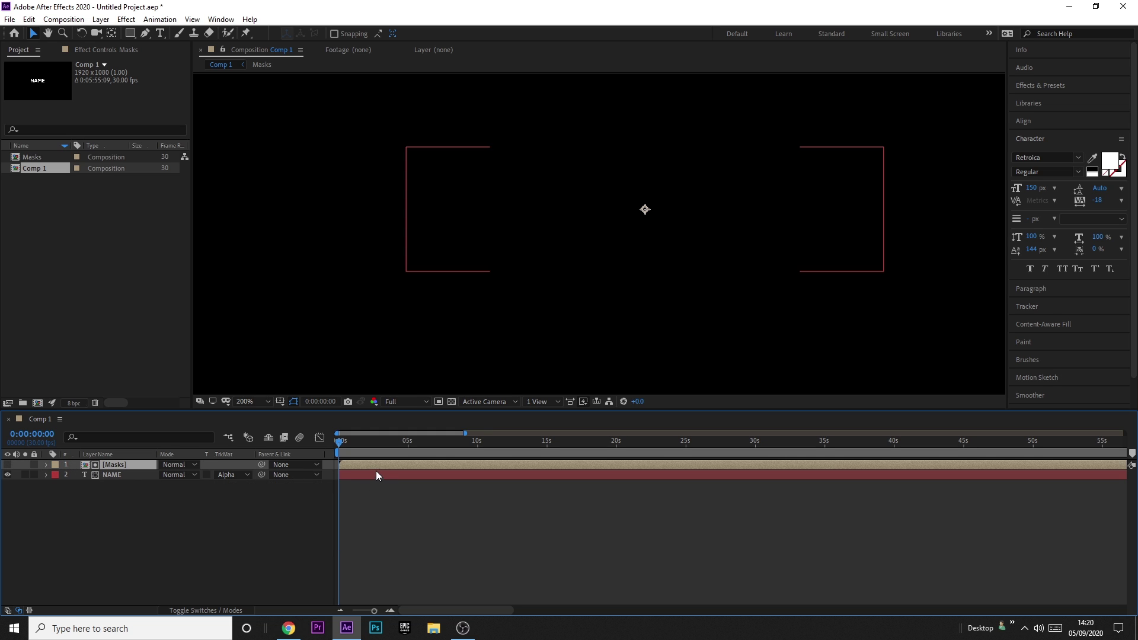
left_click(208, 542)
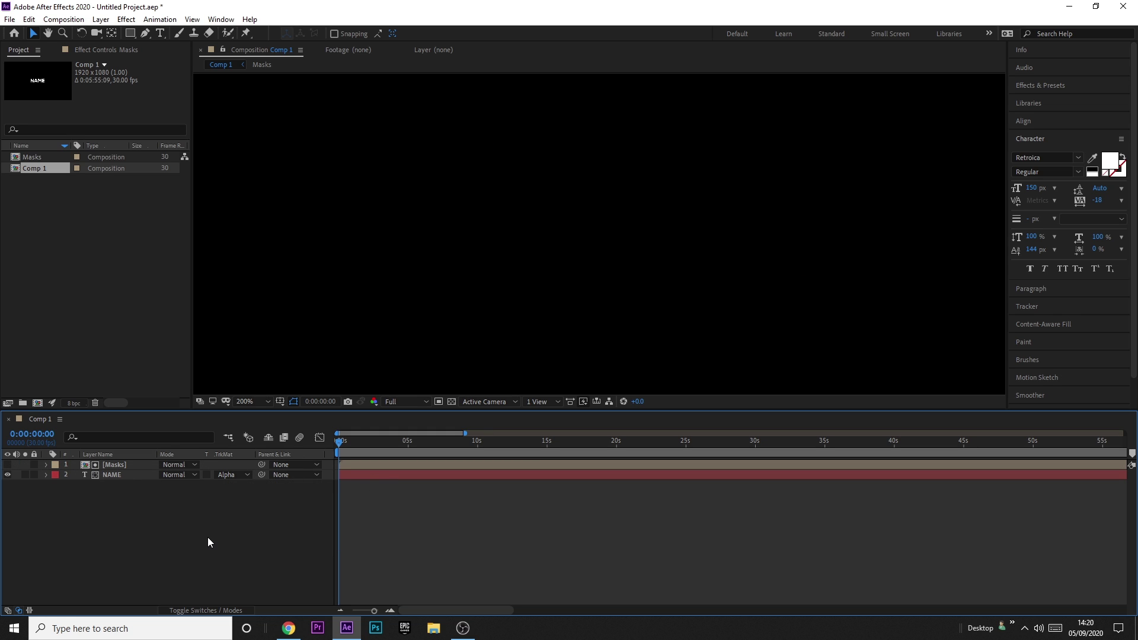
left_click(249, 402)
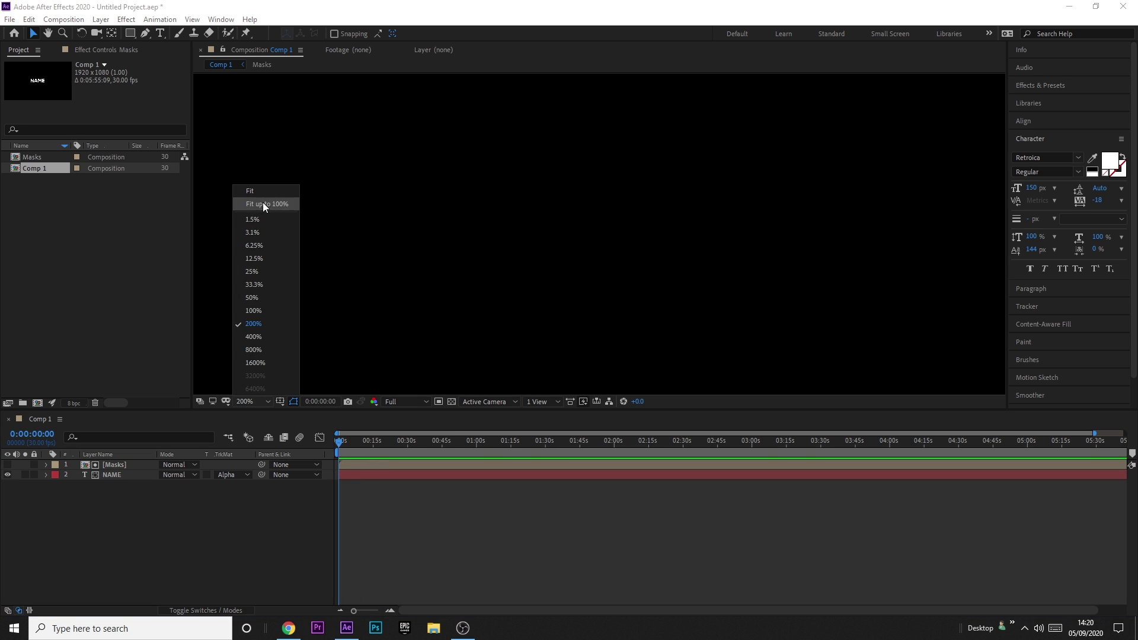
left_click(264, 204)
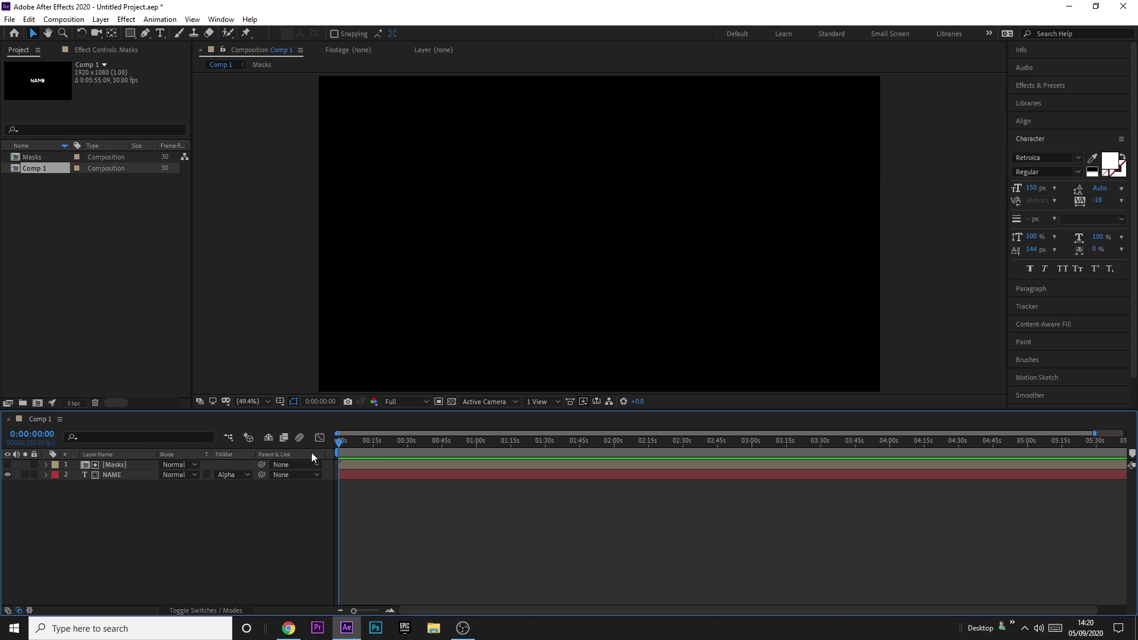
left_click_drag(336, 451, 343, 451)
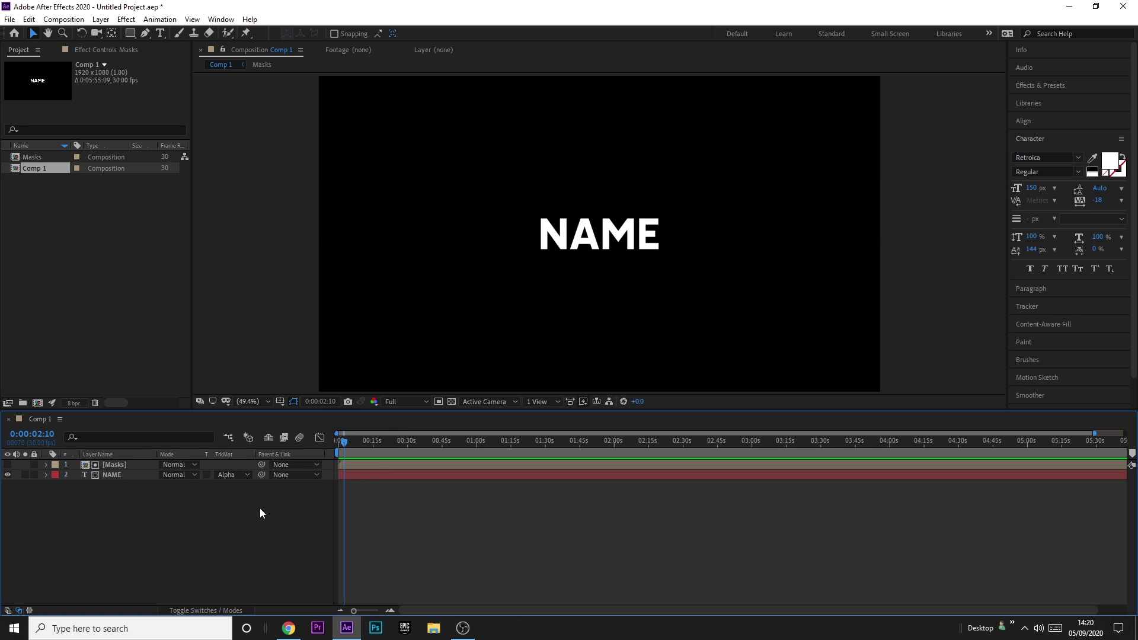
Duplicate the Masks and NAME layers together and stack the duplicate pair above the originals.
left_click(91, 485)
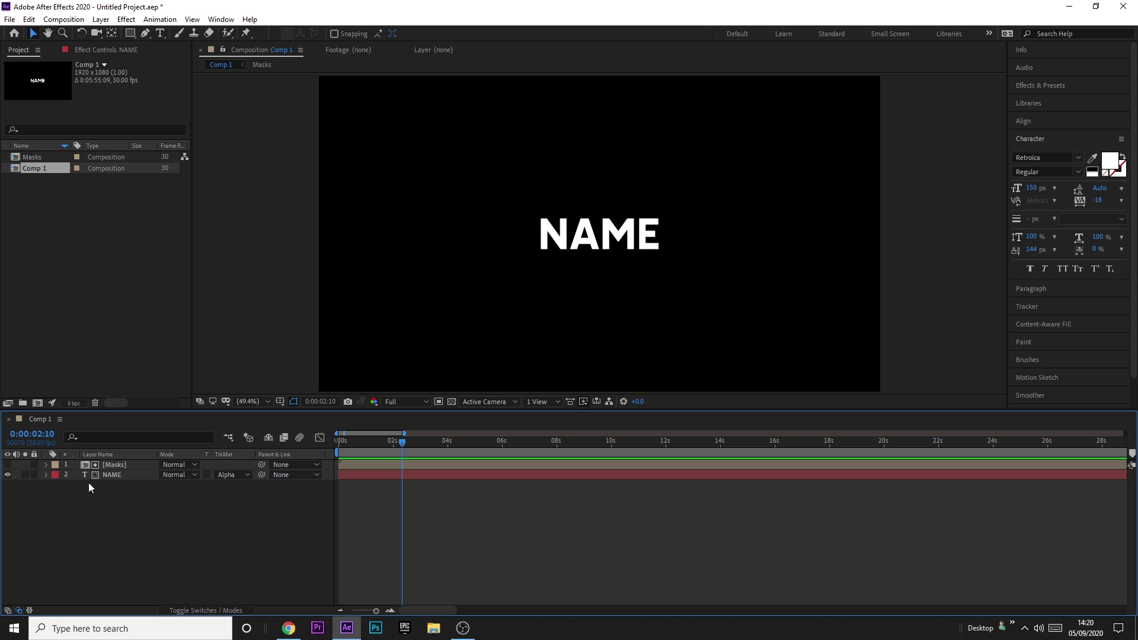
left_click(111, 475)
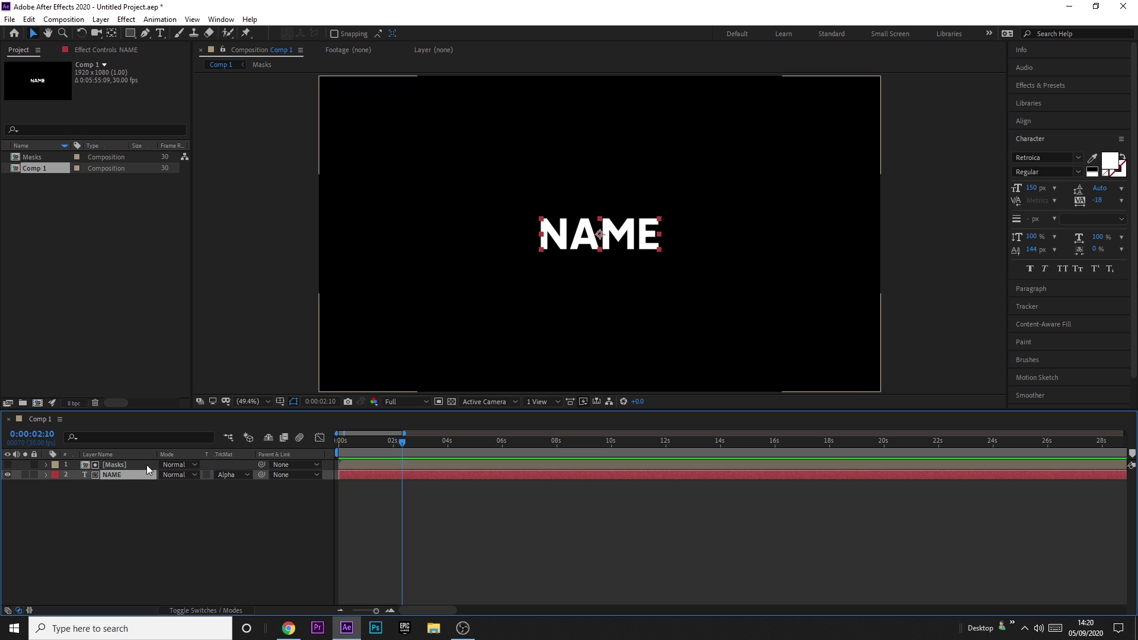
left_click(122, 465, "shift")
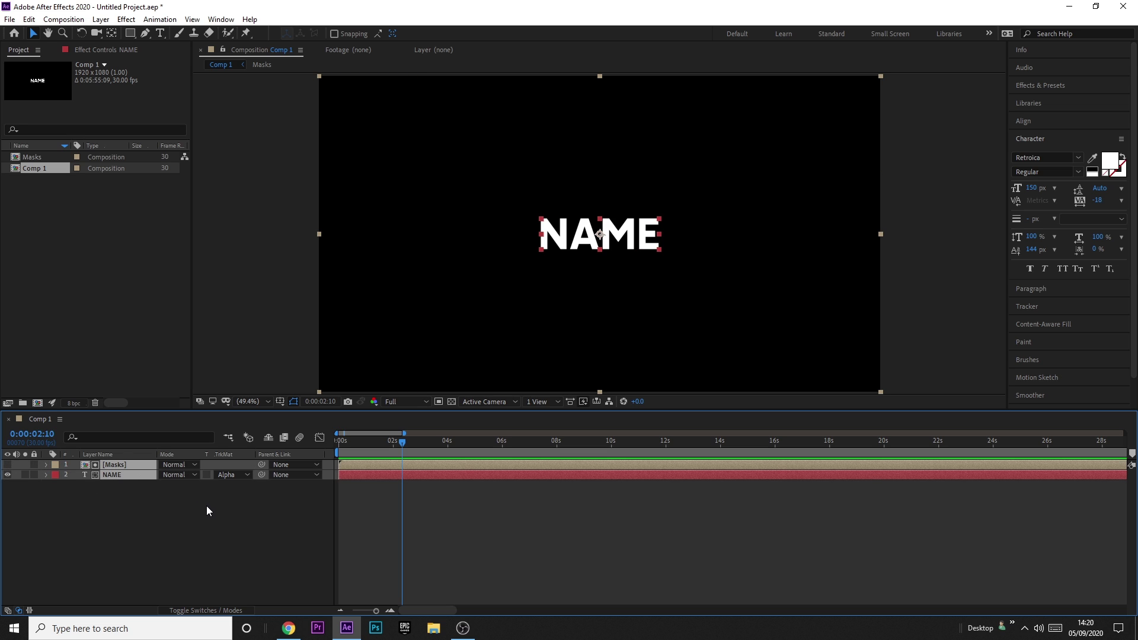
key("ctrl+d")
left_click(205, 556)
mouse_move(107, 473)
left_mouse_down()
mouse_move(137, 478)
mouse_move(113, 461)
mouse_move(122, 460)
left_mouse_up()
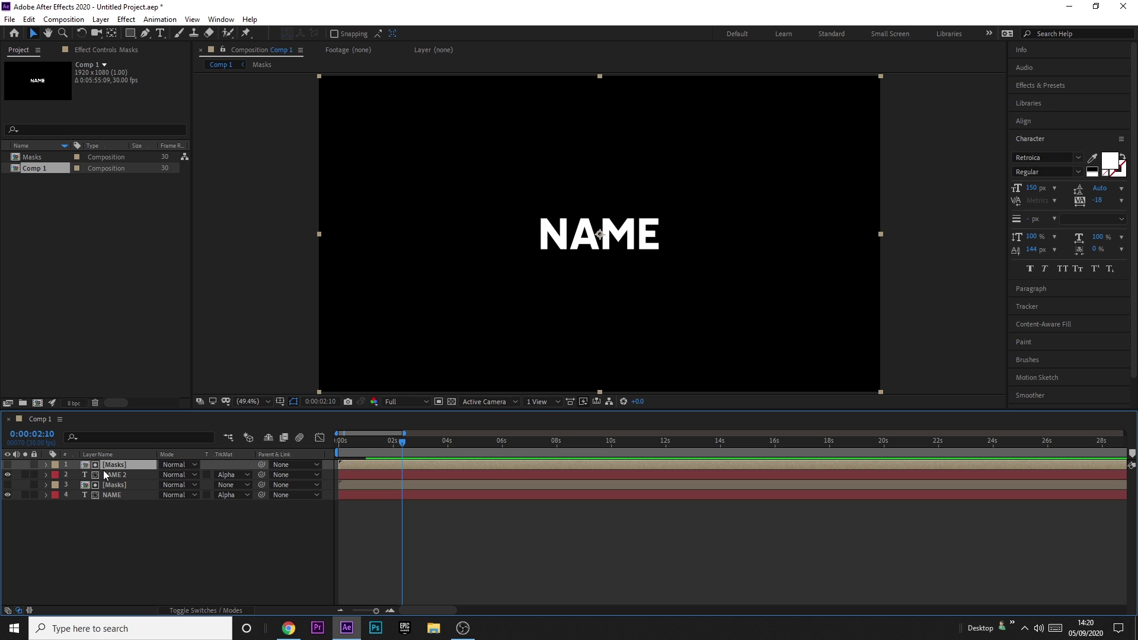
Shift the duplicated Masks and NAME 2 layers so both start at frame 3.
key("=")
left_click(350, 473, "shift")
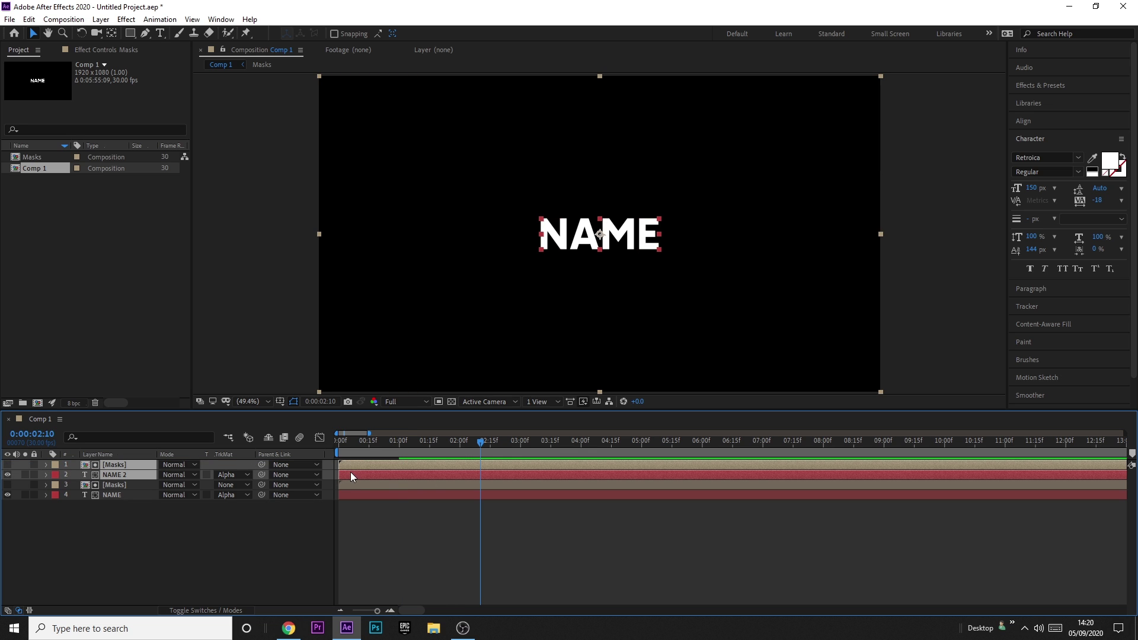
left_click_drag(358, 440, 306, 452)
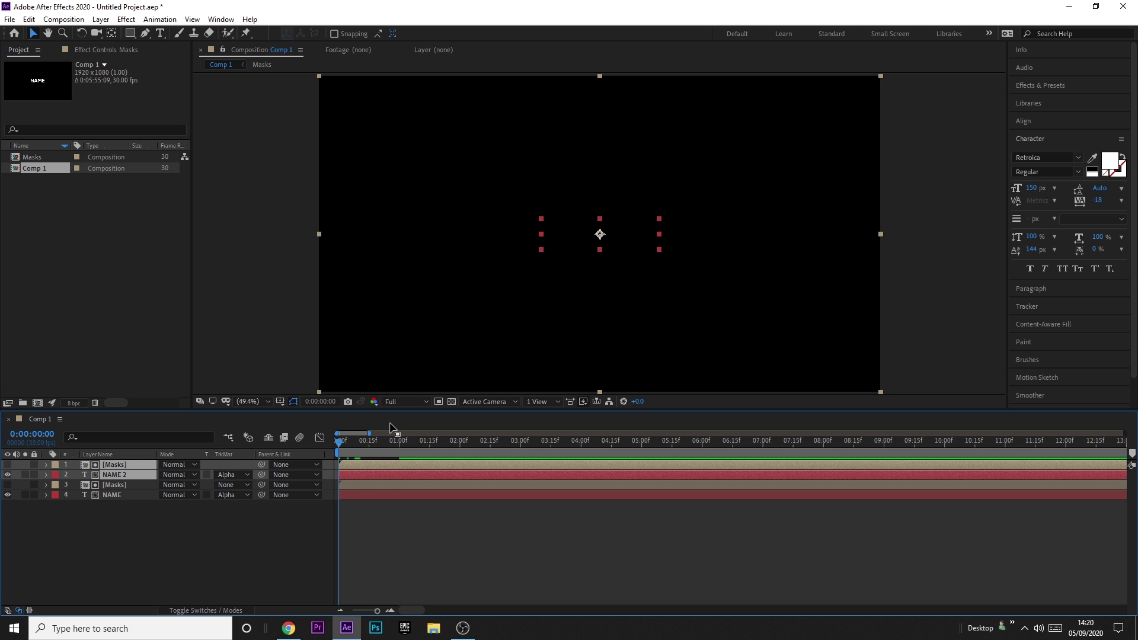
key("space")
key("semicolon")
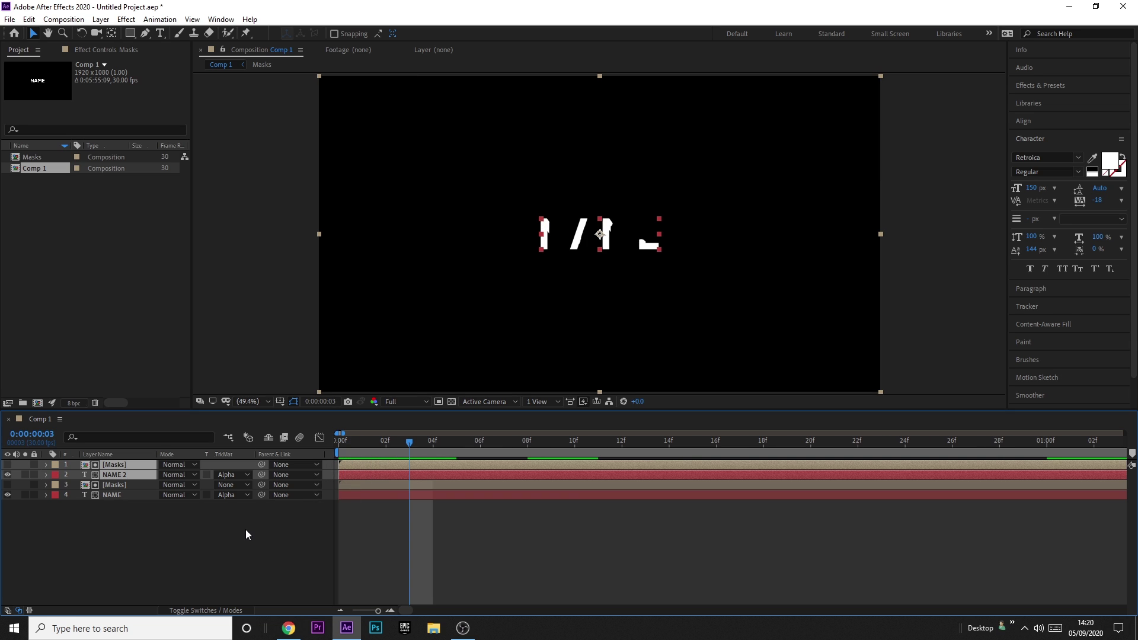
left_click_drag(373, 467, 440, 464)
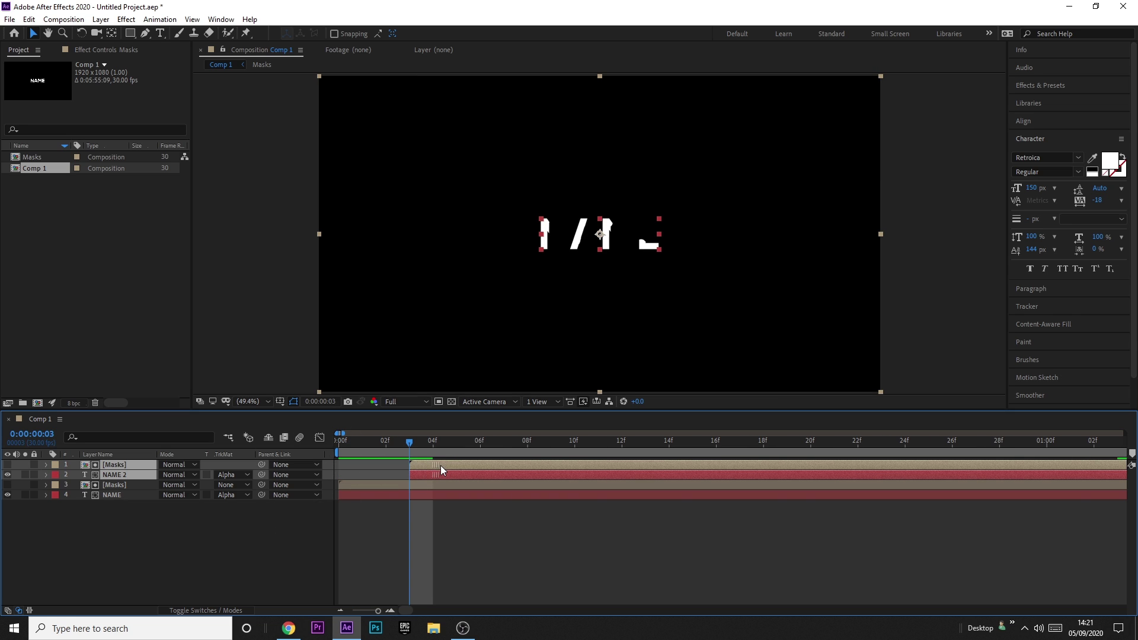
left_click(374, 513)
Set the fill color of the original NAME text layer to pale yellow, FEFF95.
mouse_move(373, 454)
left_mouse_down()
mouse_move(325, 447)
mouse_move(368, 446)
left_mouse_up()
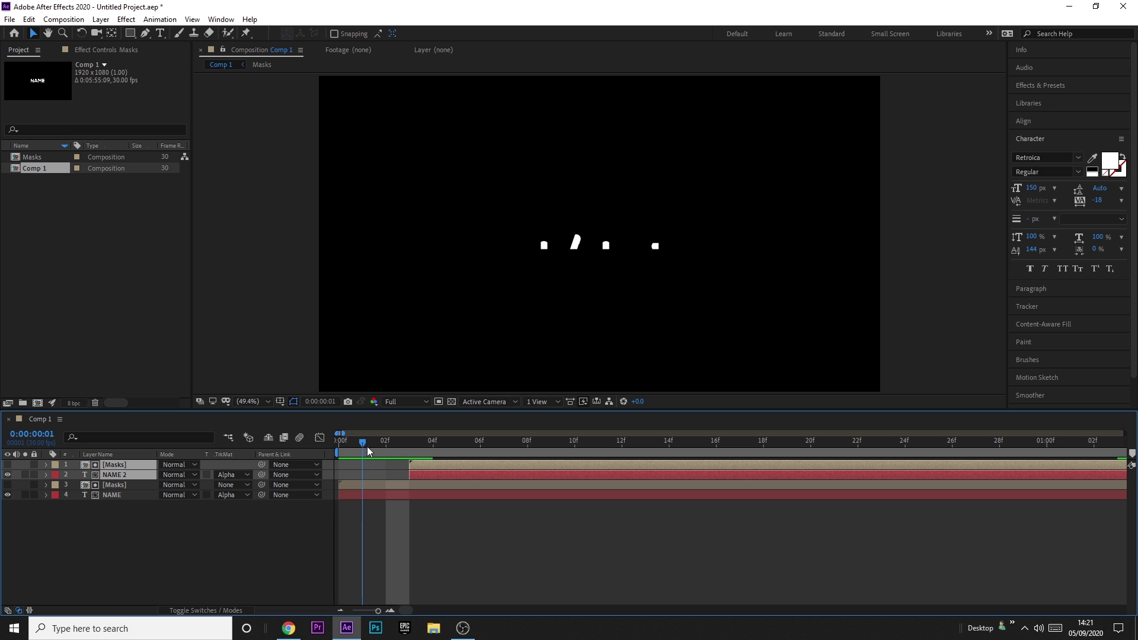
left_click(379, 491)
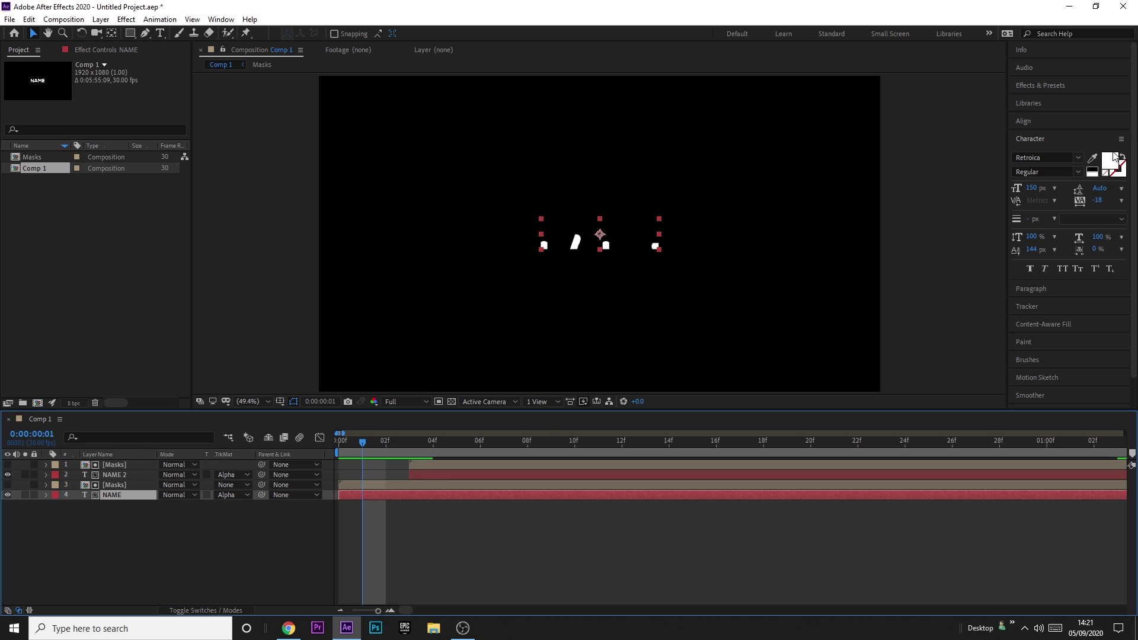
left_click(1100, 166)
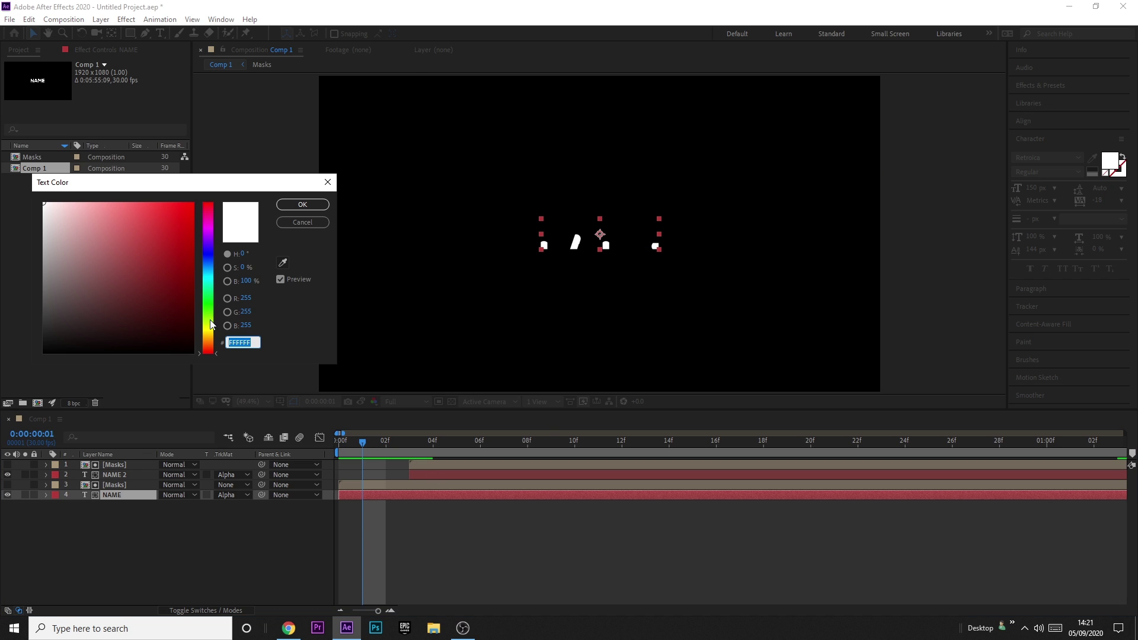
left_click_drag(100, 257, 106, 203)
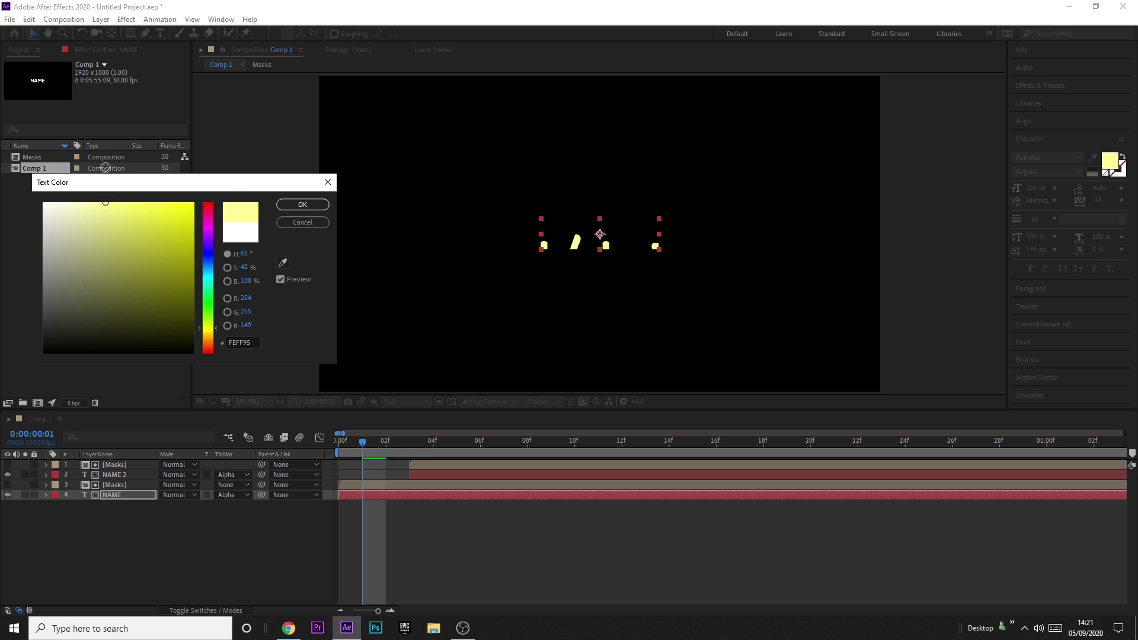
left_click_drag(307, 190, 295, 193)
left_click(275, 208)
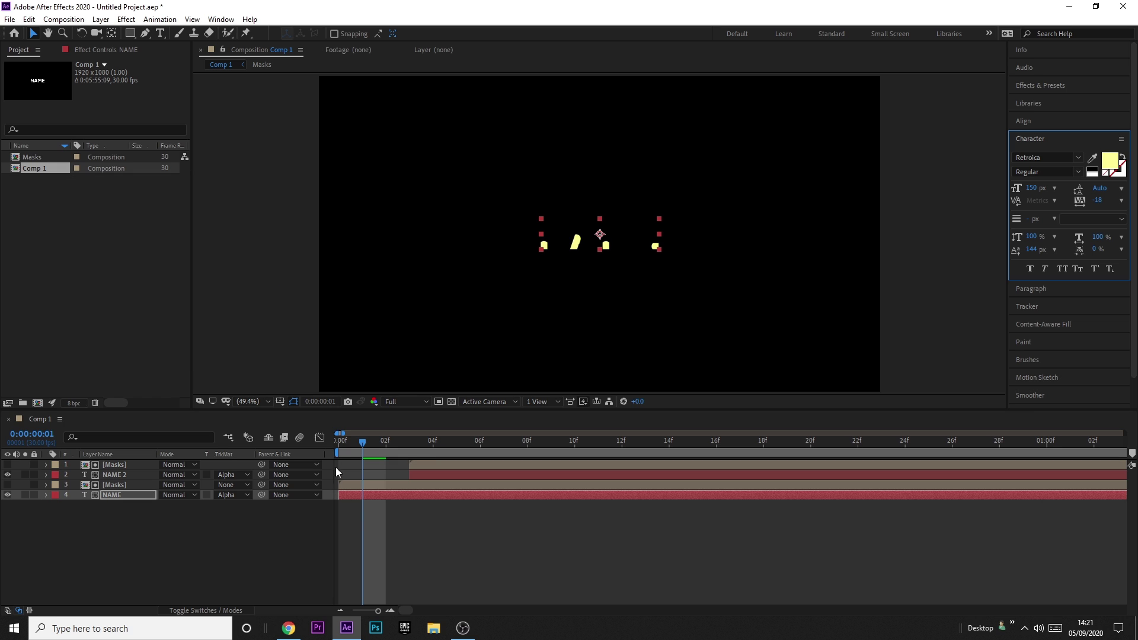
Preview the two-color text reveal from the first frame and return to frame 0.
key("Home")
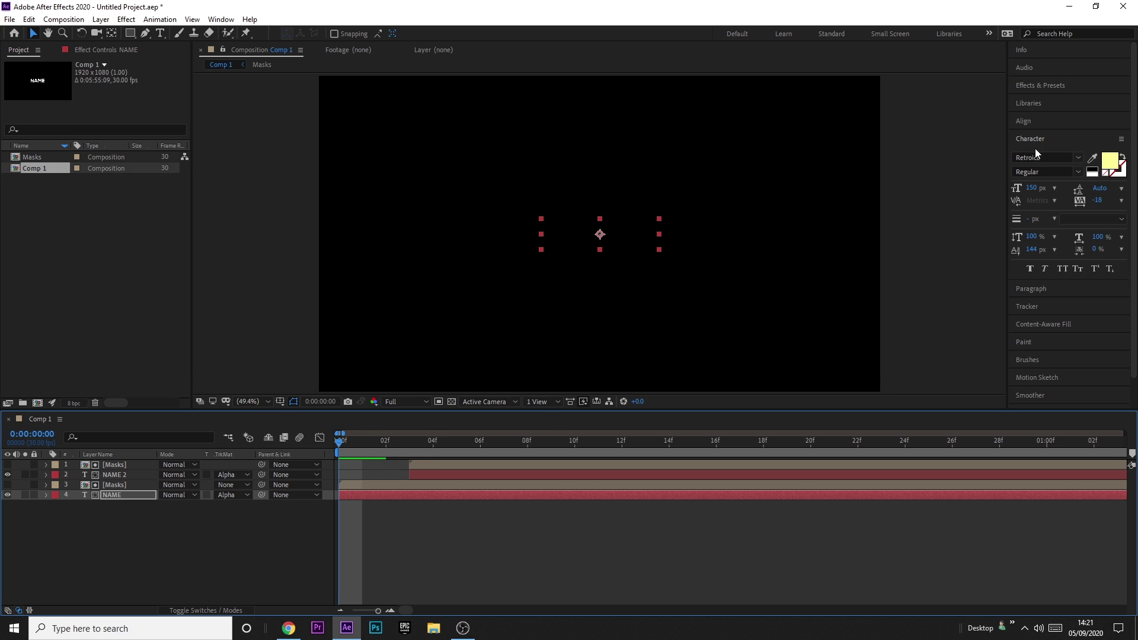
left_click_drag(360, 450, 550, 460)
key("space")
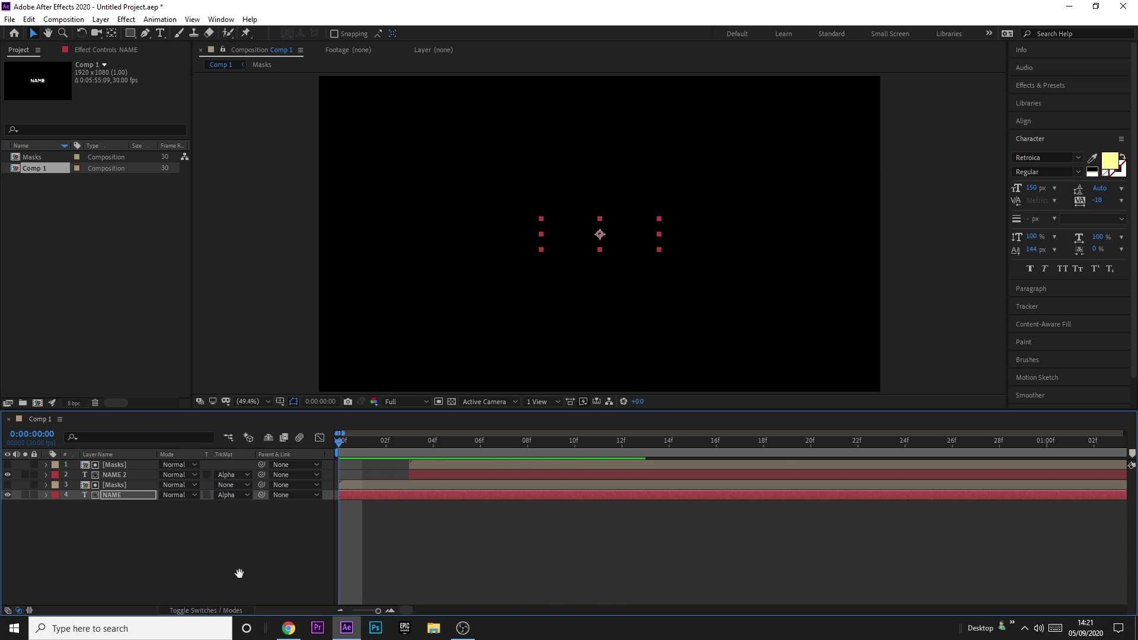
key("space")
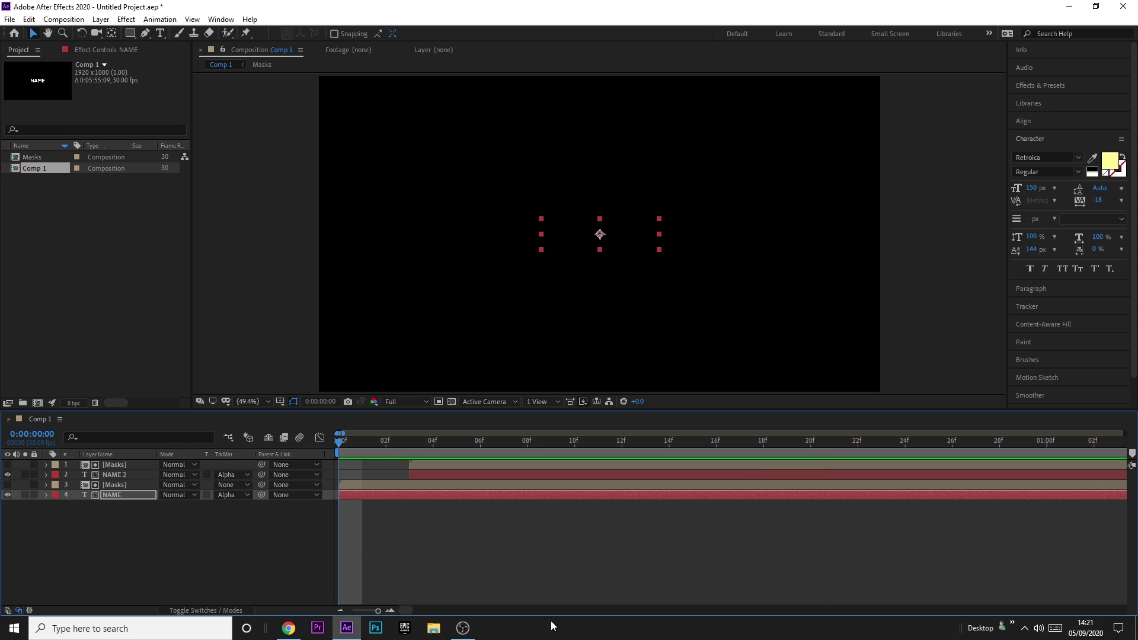
key("space")
key("space")
scroll(346, 444, "up", 1)
left_click_drag(346, 445, 312, 447)
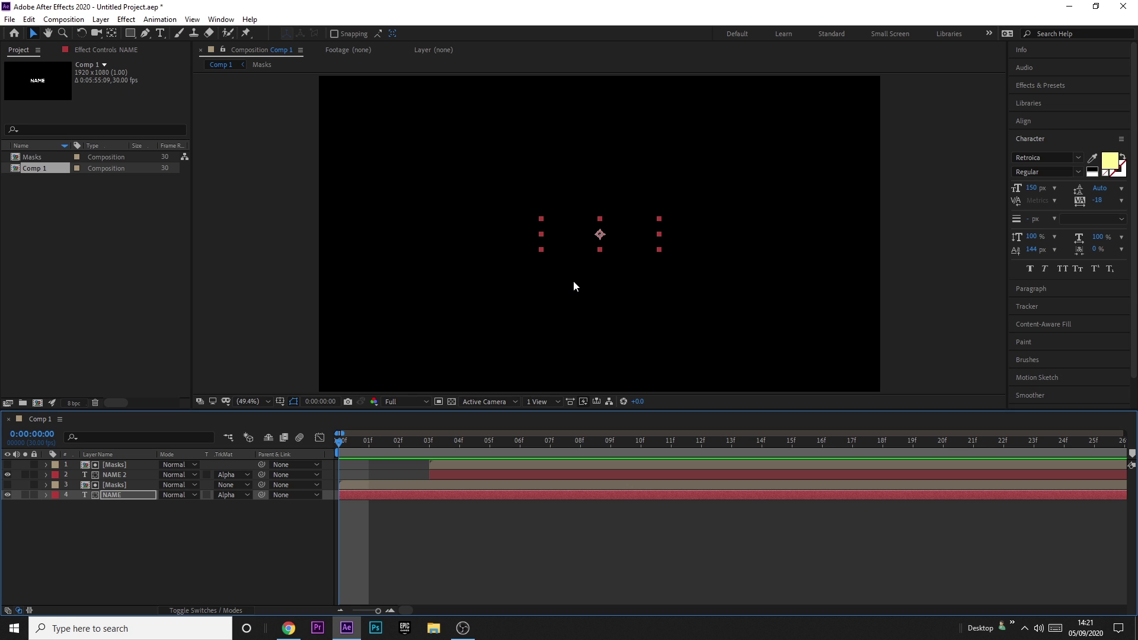
Pre-compose both Masks layers and both NAME text layers into one composition with the default name Pre-comp 1.
left_click(405, 499)
left_click(447, 461, "shift")
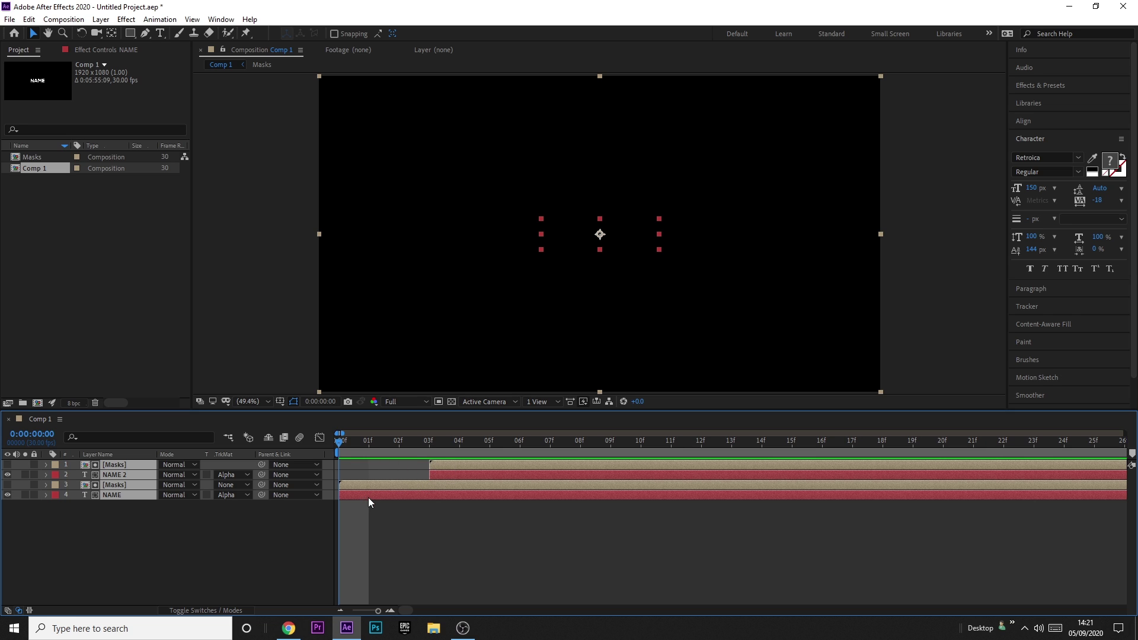
right_click(441, 467)
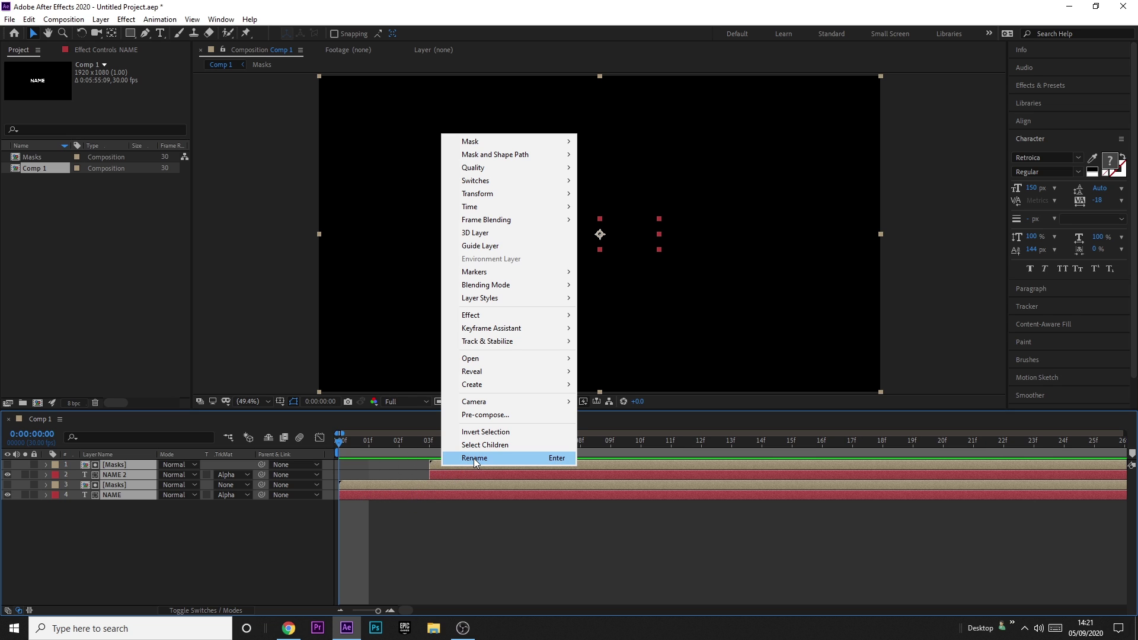
left_click(484, 412)
left_click(817, 389)
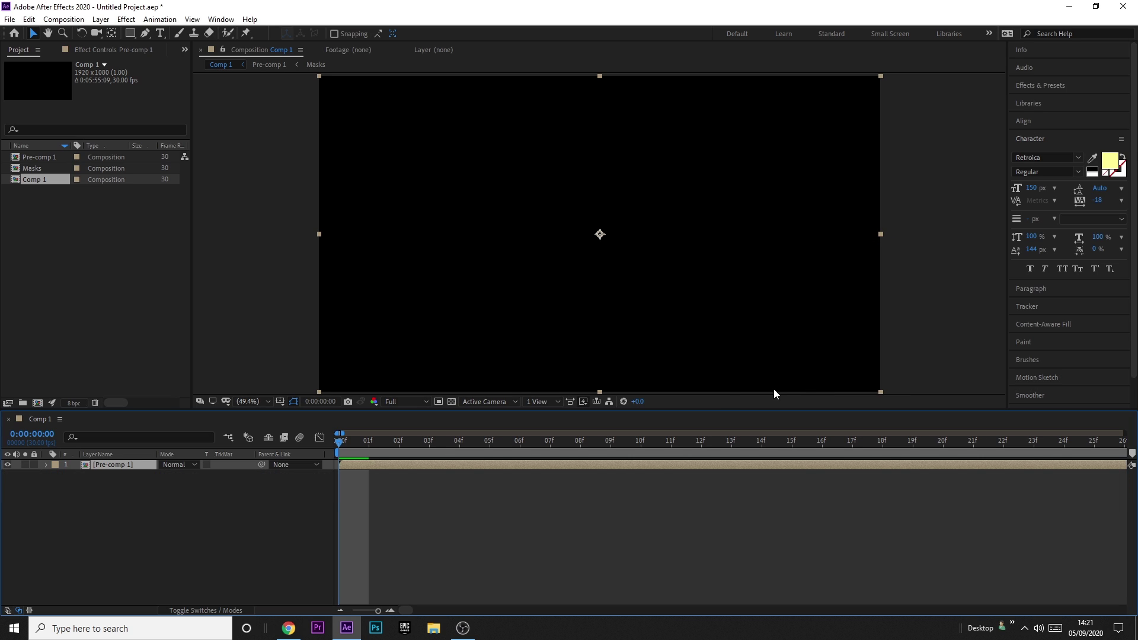
Set the Scale of Pre-comp 1 to 1000% and start keyframing it at frame 0.
key("s")
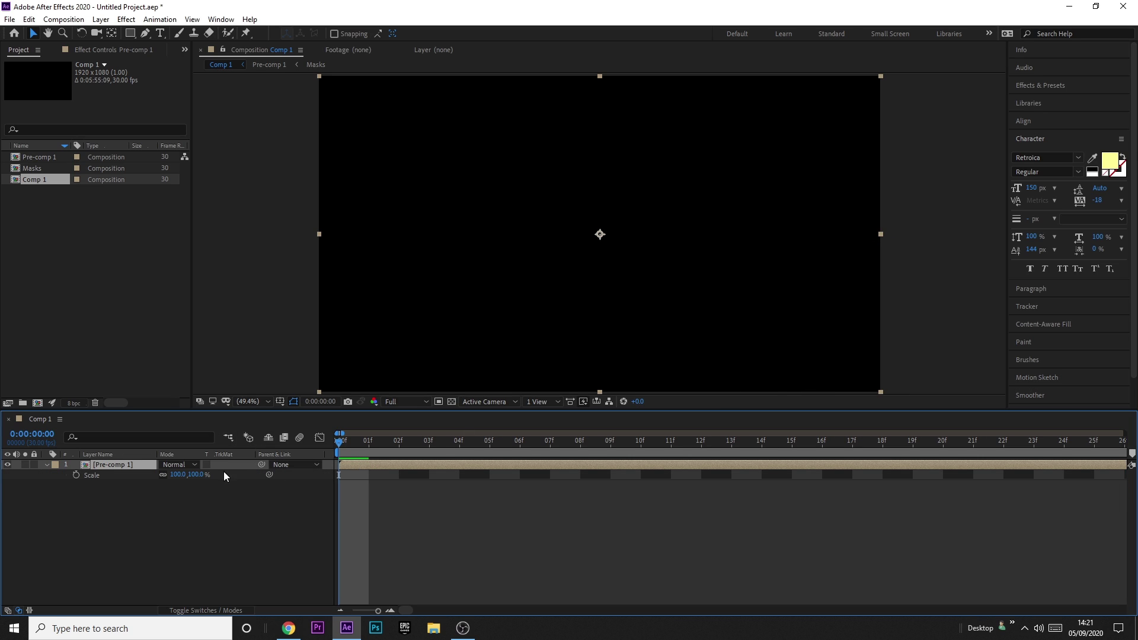
left_click(178, 475)
type("1000")
key("Return")
left_click(76, 474)
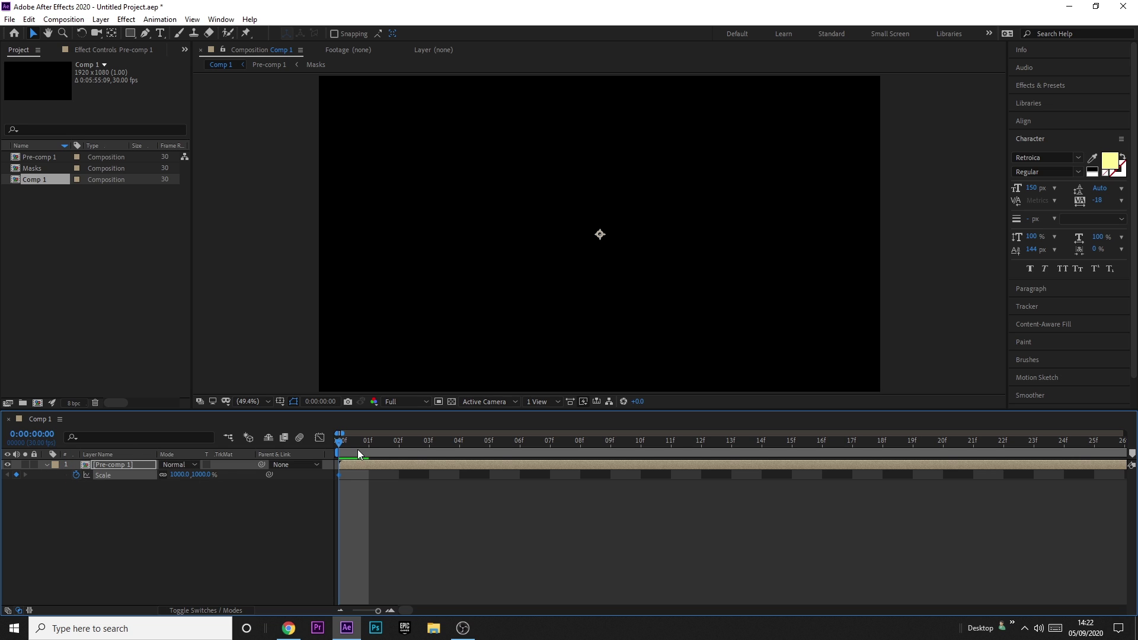
Add a Scale keyframe of 100% at 0:00:00:15 on Pre-comp 1.
left_click_drag(357, 449, 421, 450)
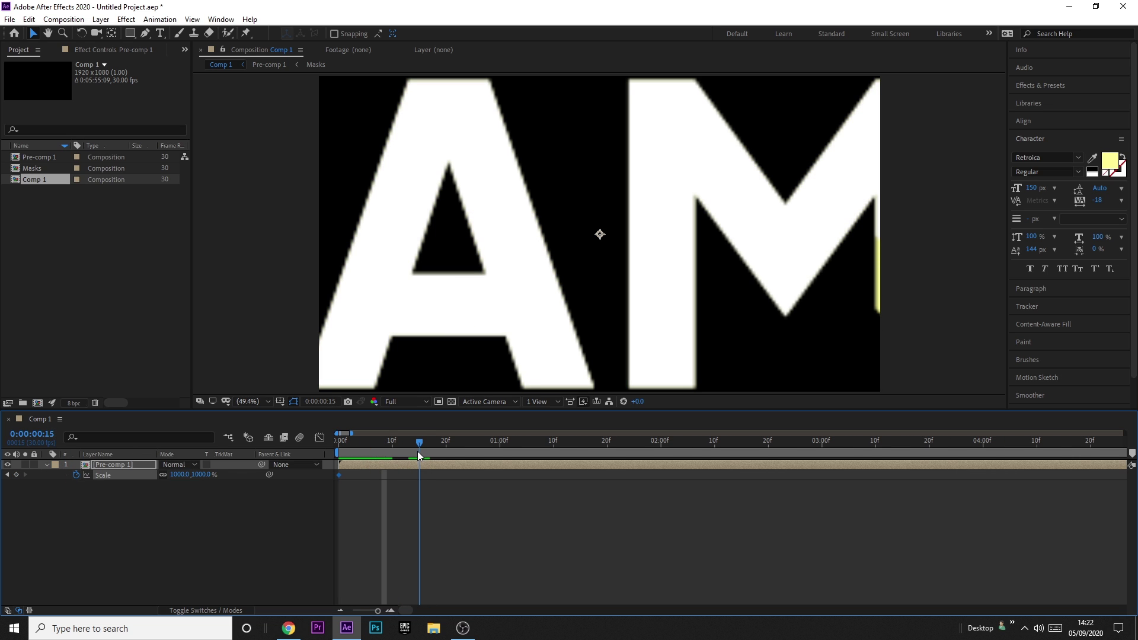
left_click(179, 475)
type("1")
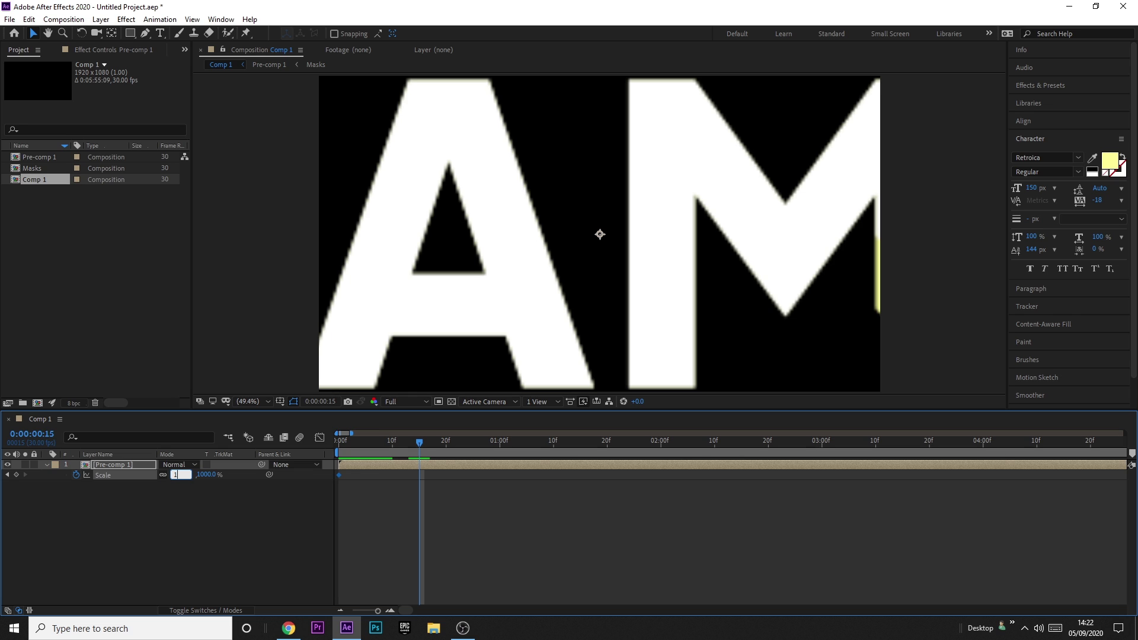
type("00")
key("Return")
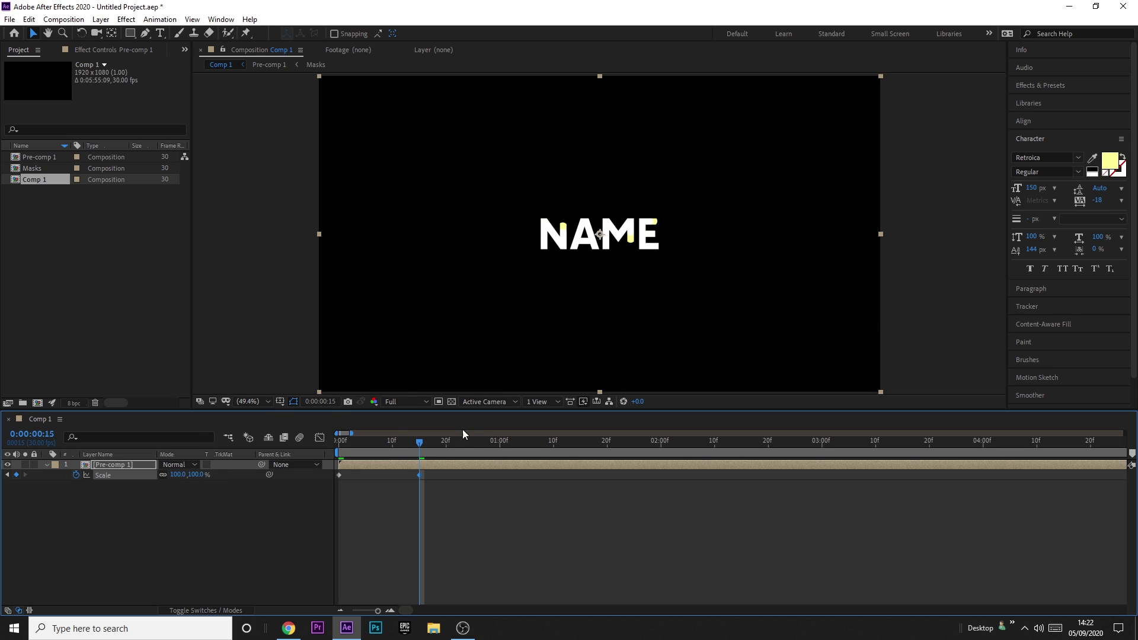
Add a Scale keyframe at 0:00:02:15 on Pre-comp 1 that holds the current size.
scroll(675, 503, "down", 5)
left_click_drag(357, 449, 438, 448)
key("equal")
key("equal")
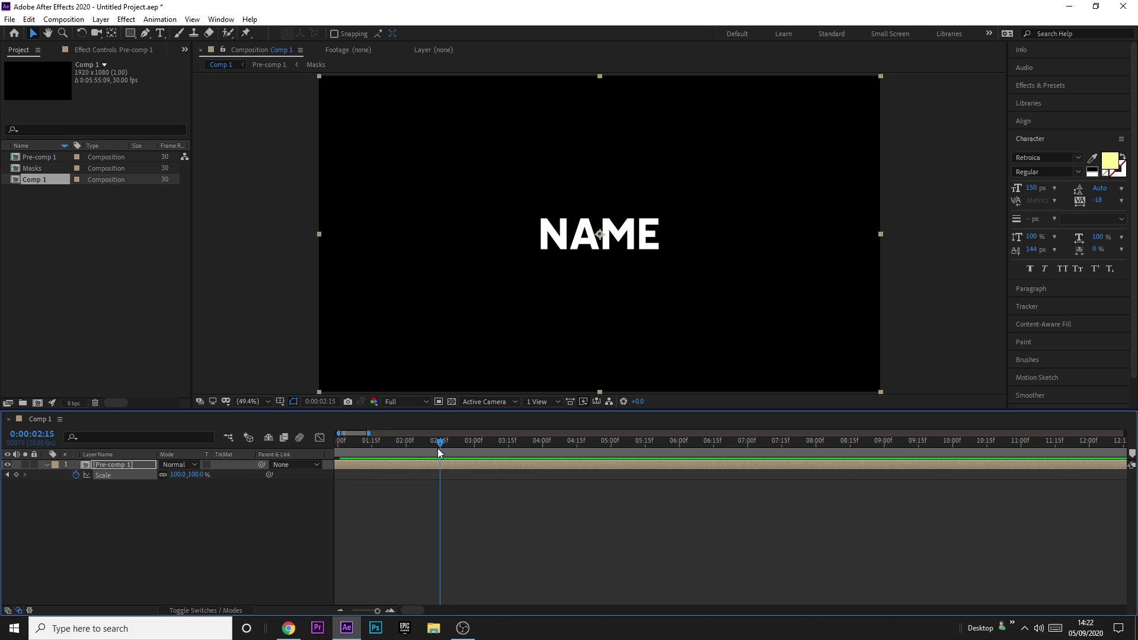
left_click(17, 474)
Set the Scale of Pre-comp 1 to 25% at 0:00:03:00.
left_click_drag(502, 460, 474, 450)
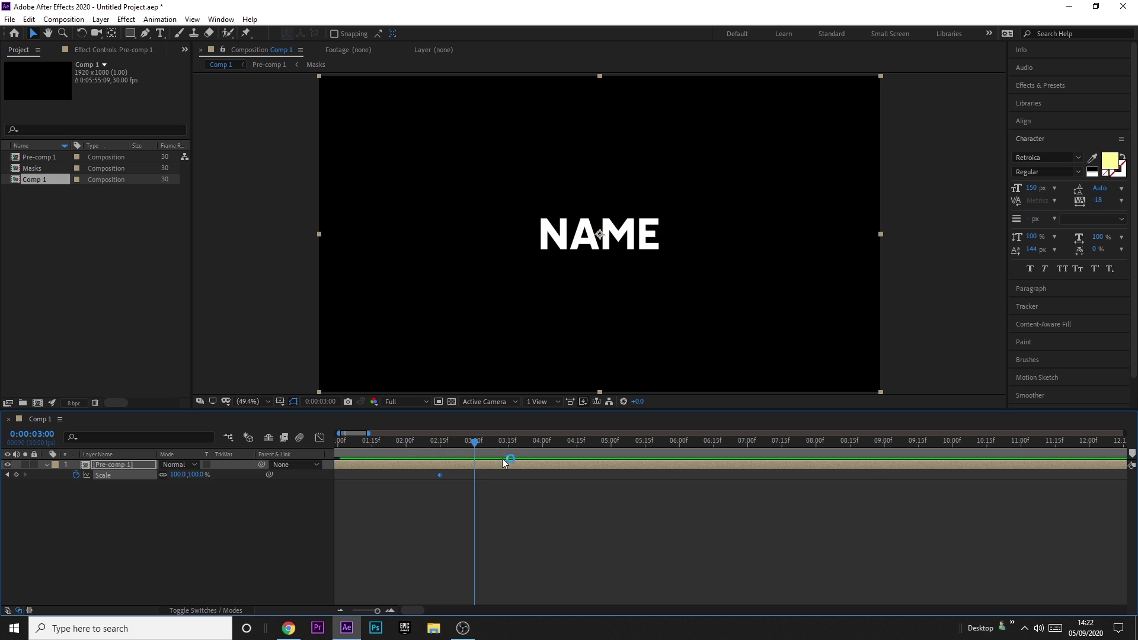
left_click(177, 474)
type("25")
key("Return")
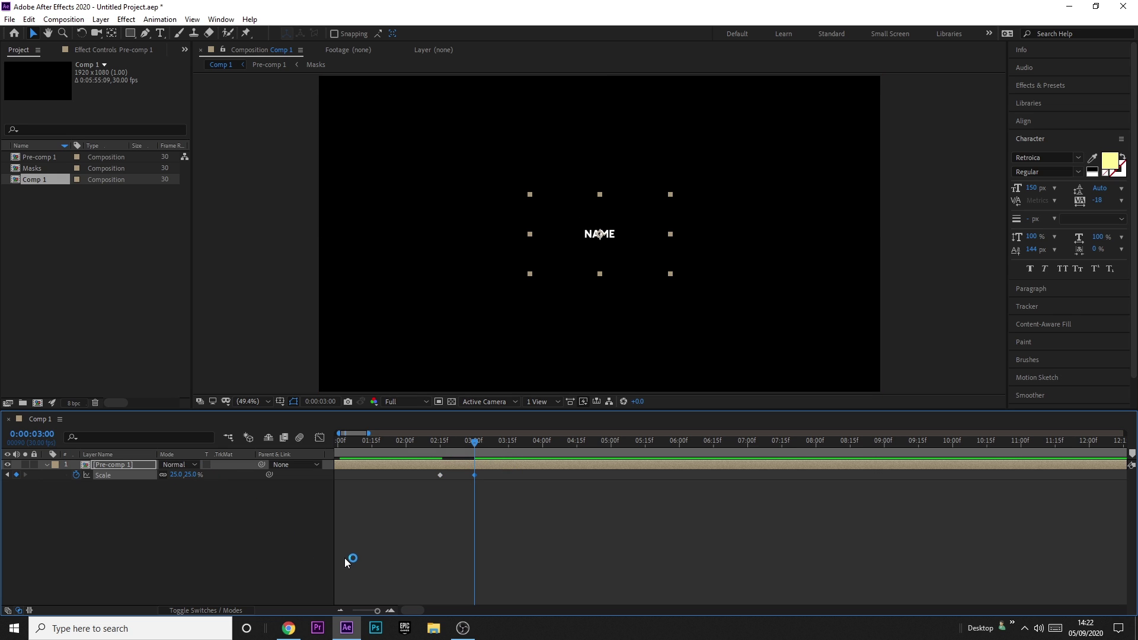
Trim the end of the Pre-comp 1 layer to 0:00:03:00 and return to frame 0.
key("semicolon")
left_click_drag(1122, 465, 350, 484)
left_click_drag(870, 463, 541, 456)
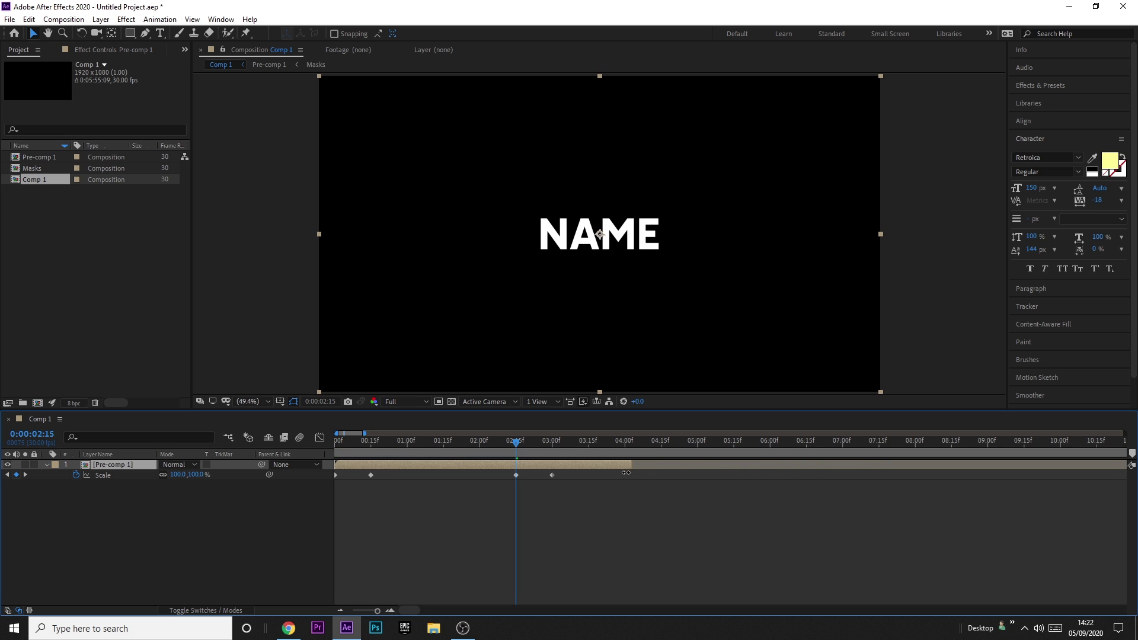
left_click_drag(545, 443, 258, 444)
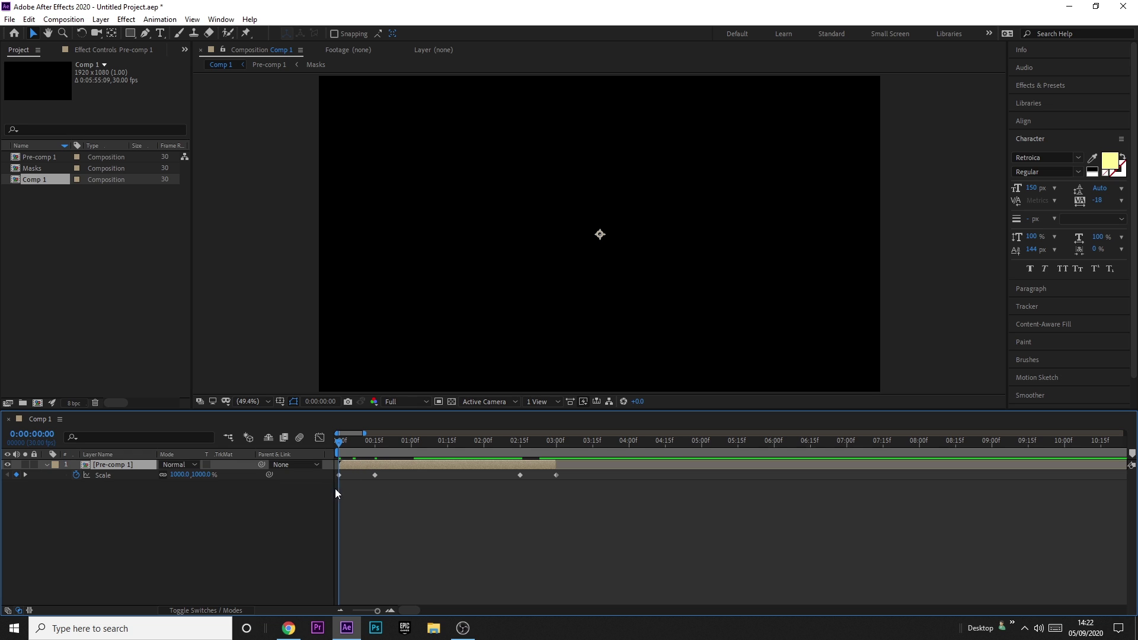
Apply Easy Ease to all four Scale keyframes and show the Scale curve in the Graph Editor.
left_click_drag(583, 499, 332, 472)
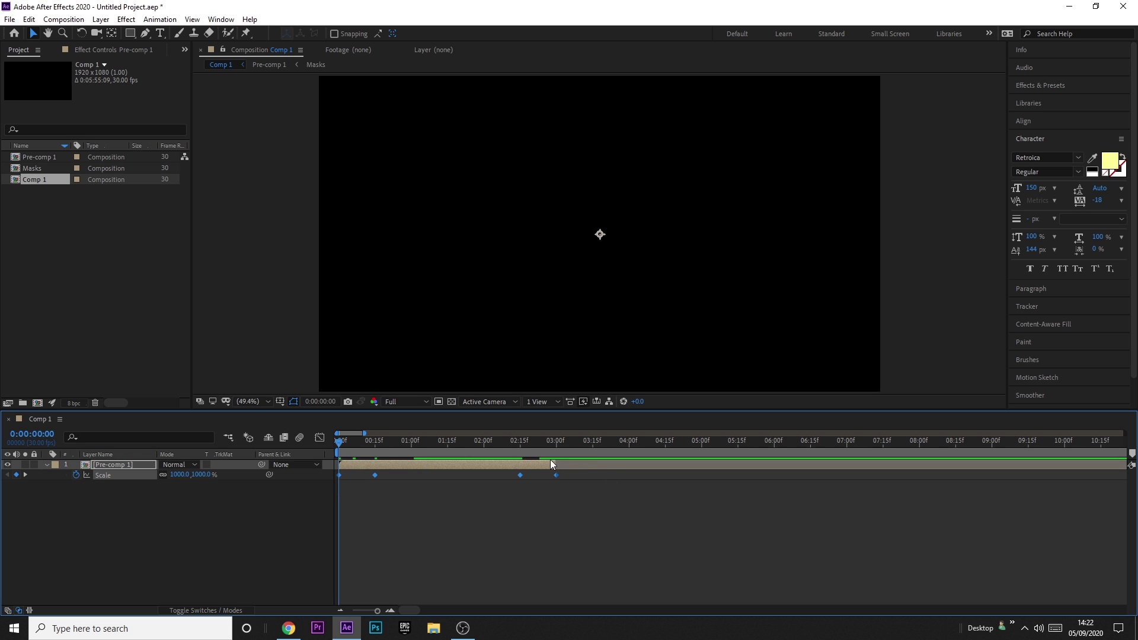
key("F9")
left_click(365, 480)
left_click(375, 476)
left_click(321, 439)
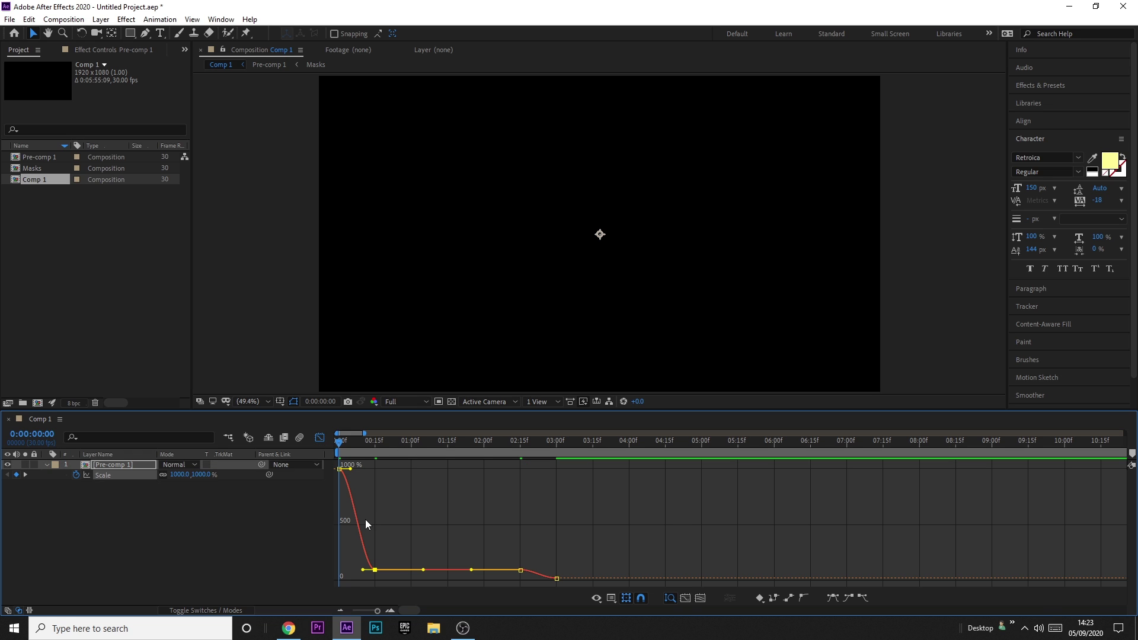
Reshape the opening Scale curve to drop steeply from the first keyframe and level out gradually into the second, and preview it.
key("=")
key("=")
key("=")
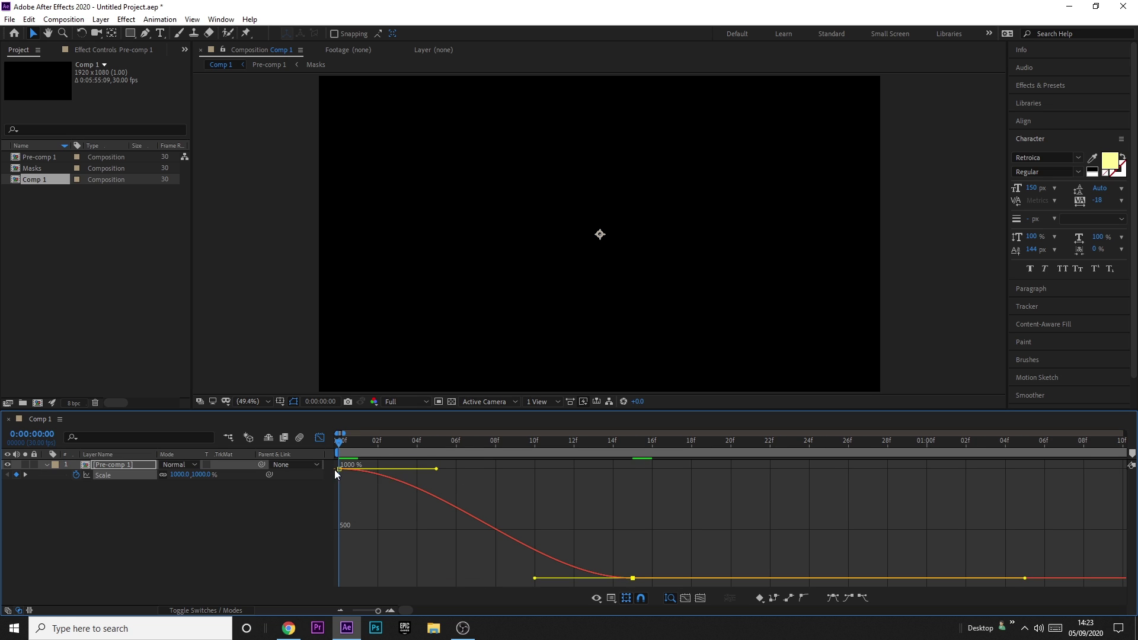
left_click_drag(435, 469, 332, 556)
left_click_drag(534, 578, 449, 581)
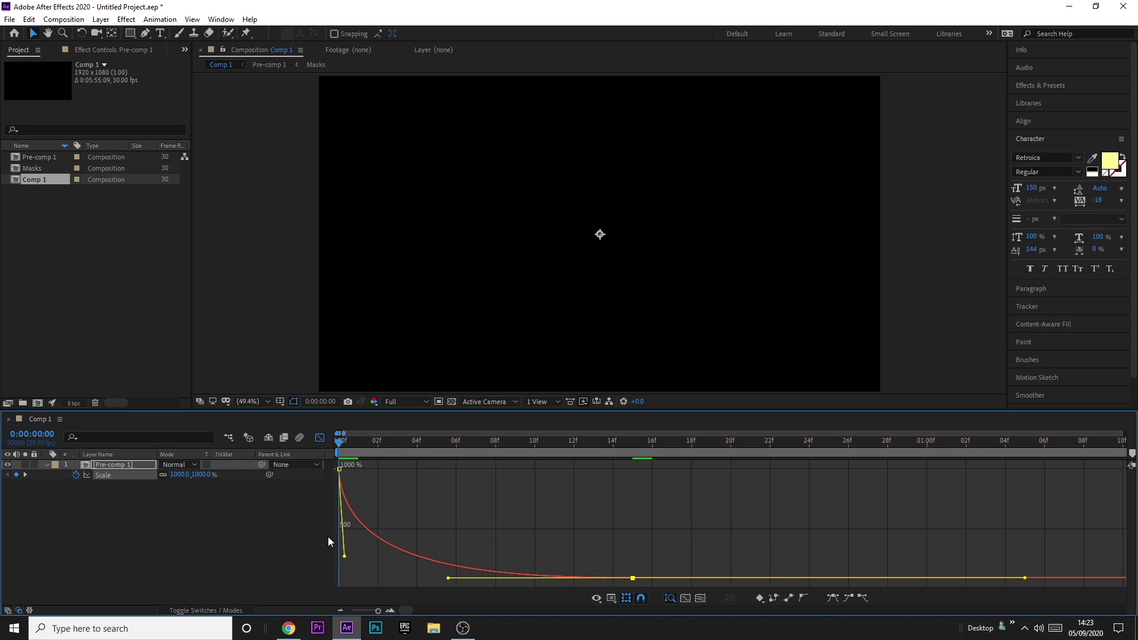
key("space")
Move the second Scale keyframe earlier to about frame 9, sharpen the opening drop with its ease handles, and preview the result.
left_click(417, 448)
key("minus")
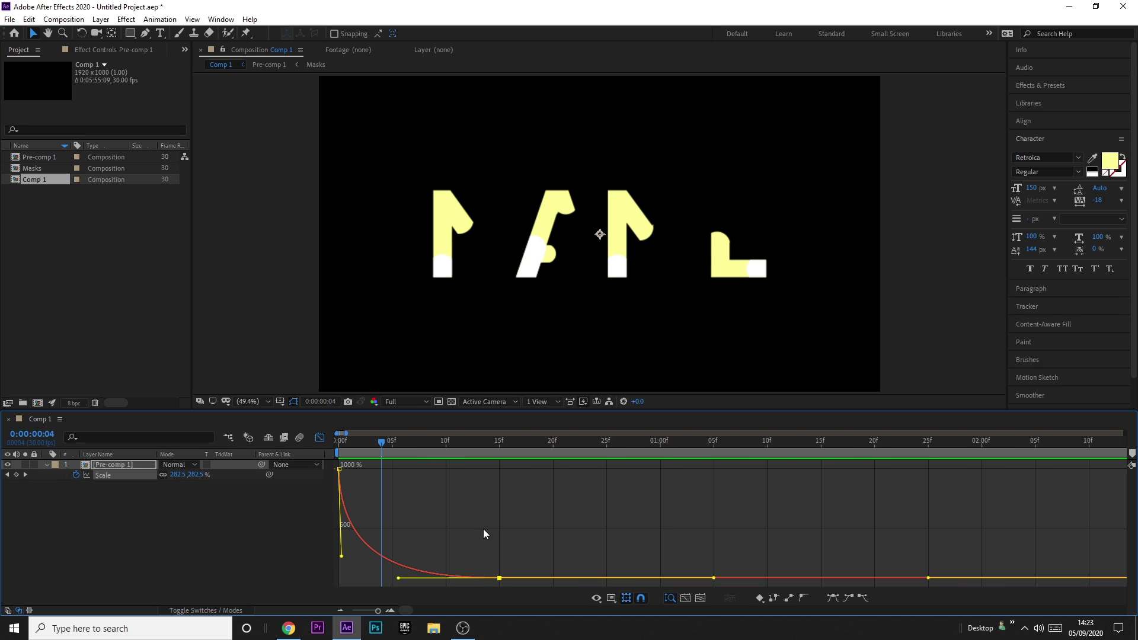
left_click_drag(499, 578, 461, 579)
left_click_drag(341, 540, 315, 568)
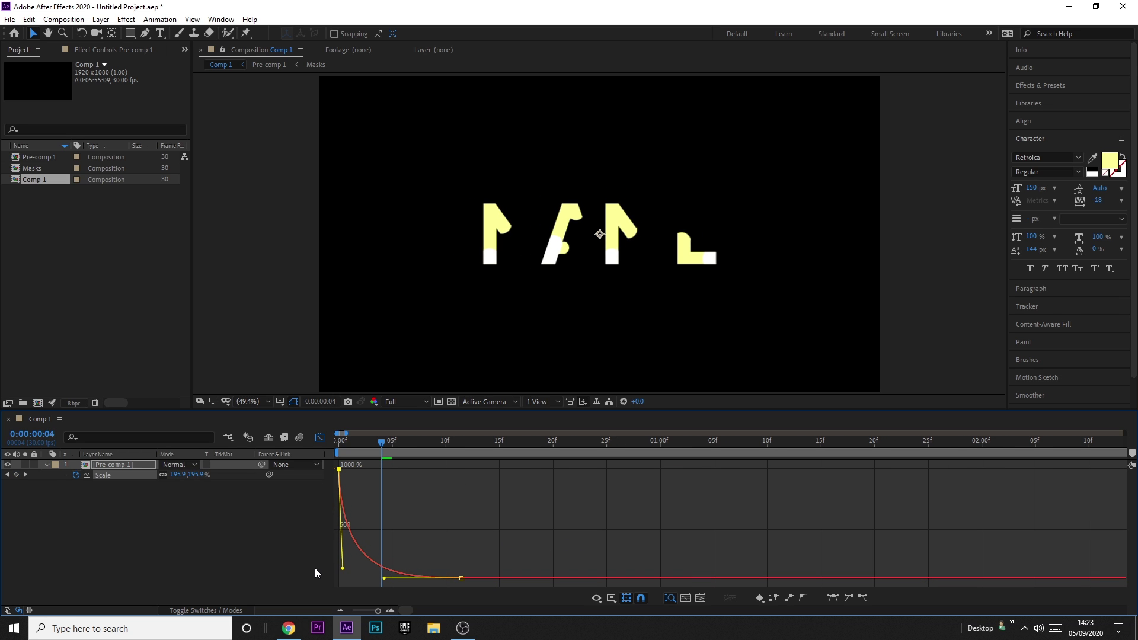
key("space")
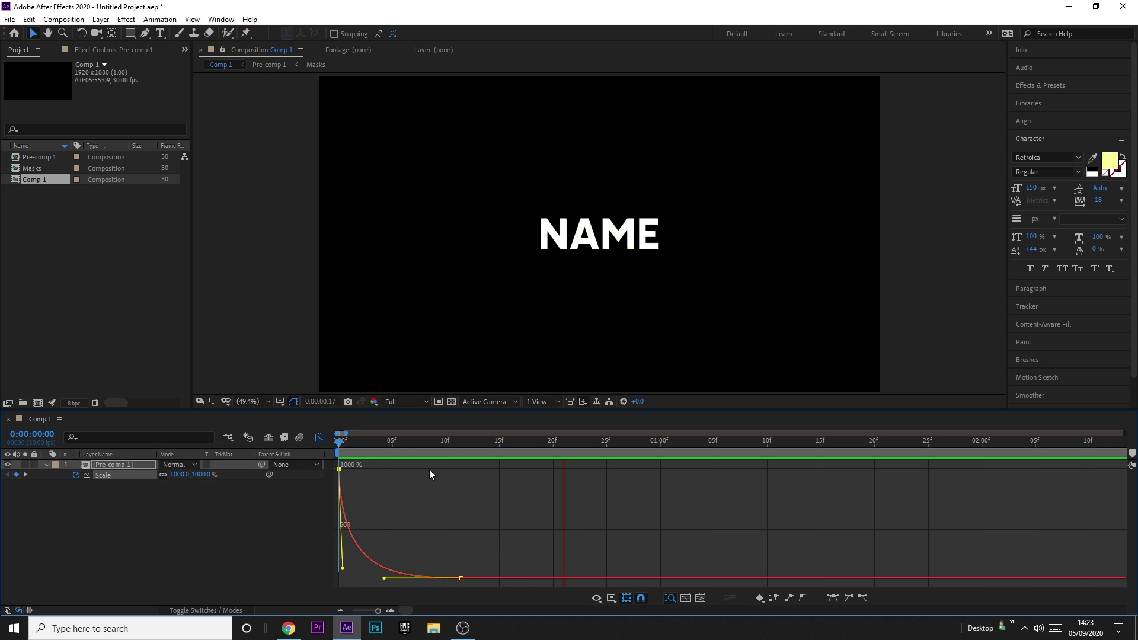
key("space")
left_click_drag(461, 578, 348, 581)
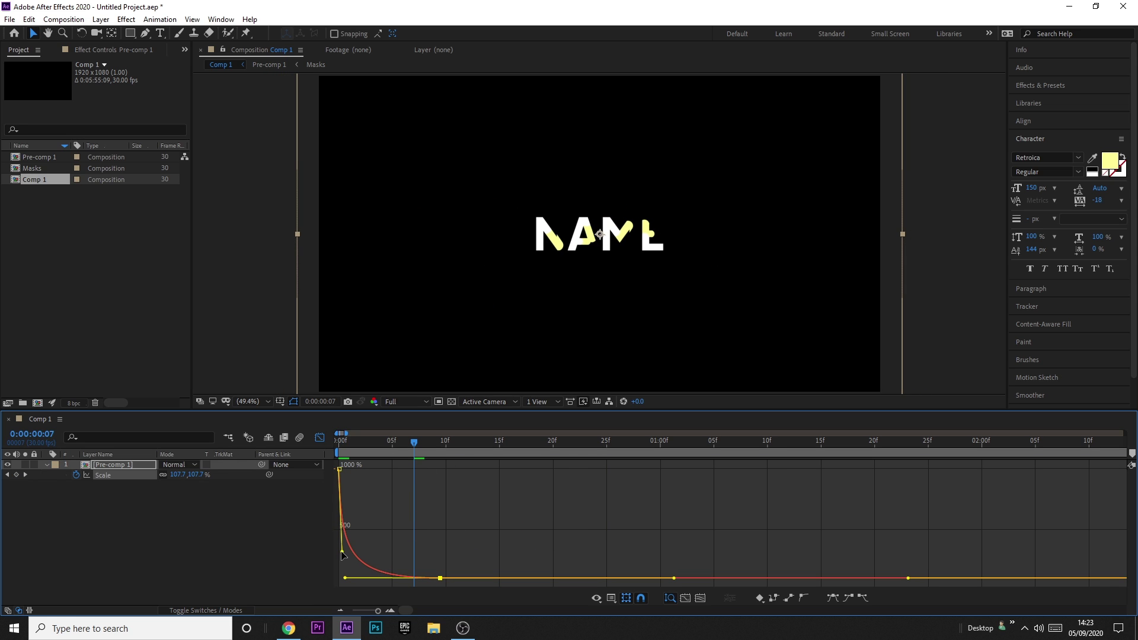
key("space")
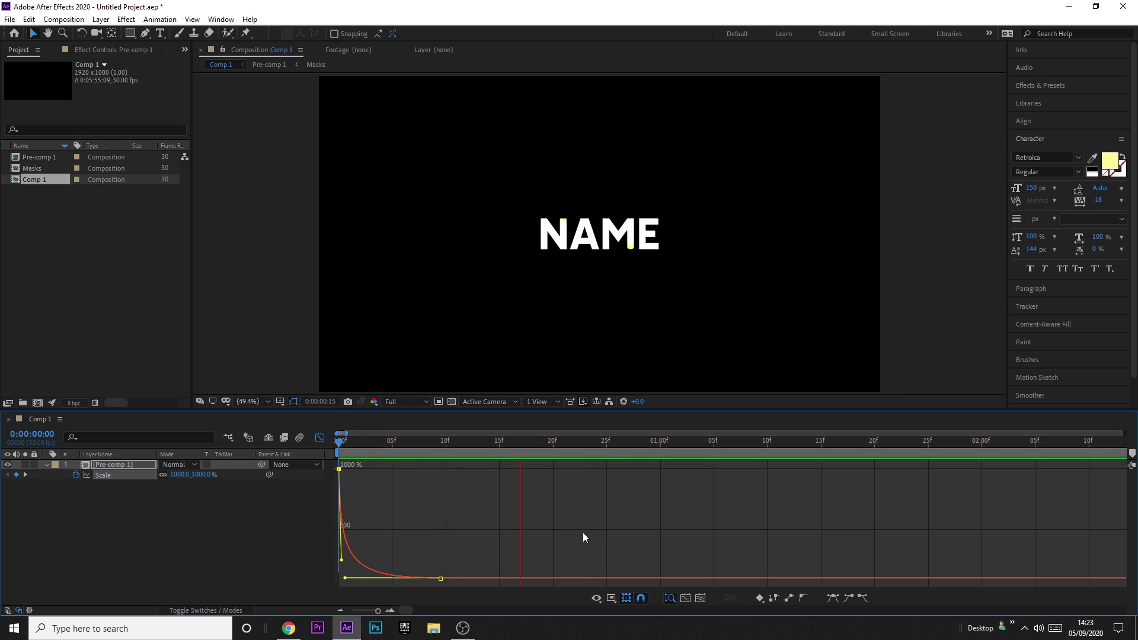
Reshape the closing Scale curve to leave the 0:00:02:15 keyframe slowly and fall steeply into 0:00:03:00, and preview it.
left_click(507, 443)
scroll(735, 585, "down", 2)
scroll(498, 557, "up", 1)
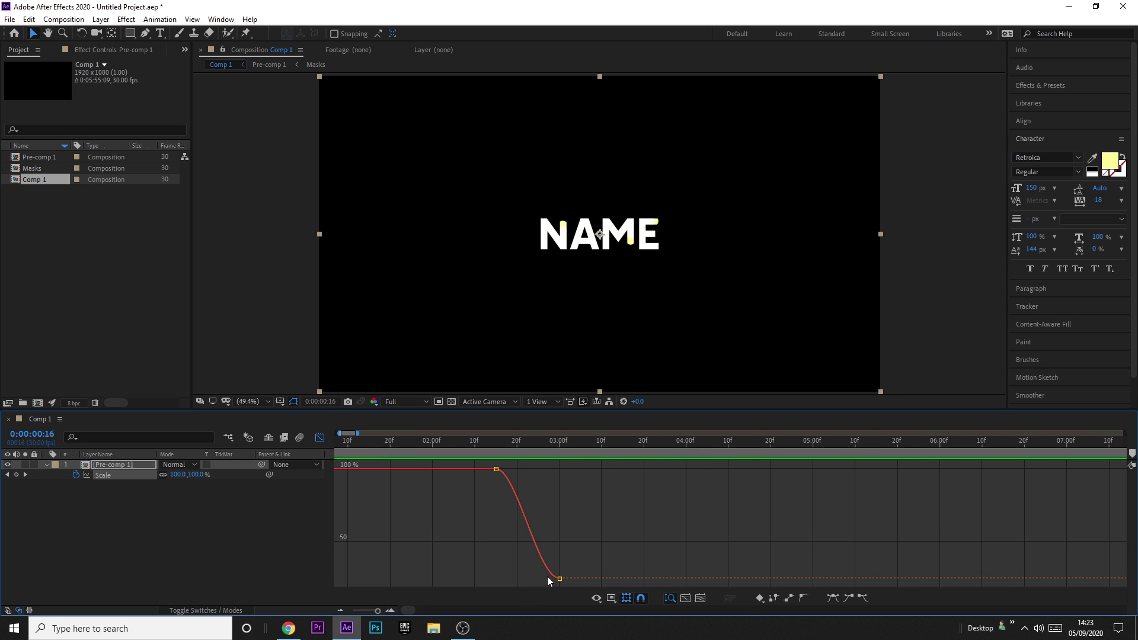
scroll(529, 524, "up", 2)
left_click(521, 476)
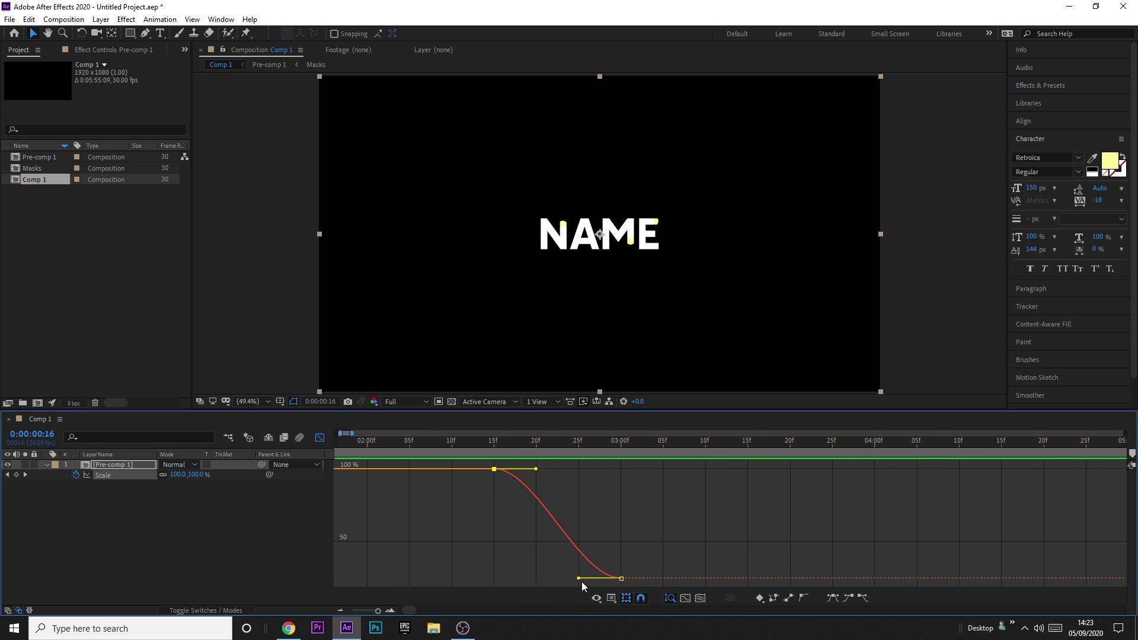
left_click_drag(535, 469, 581, 469)
left_click_drag(578, 578, 618, 484)
left_click(392, 441)
key("space")
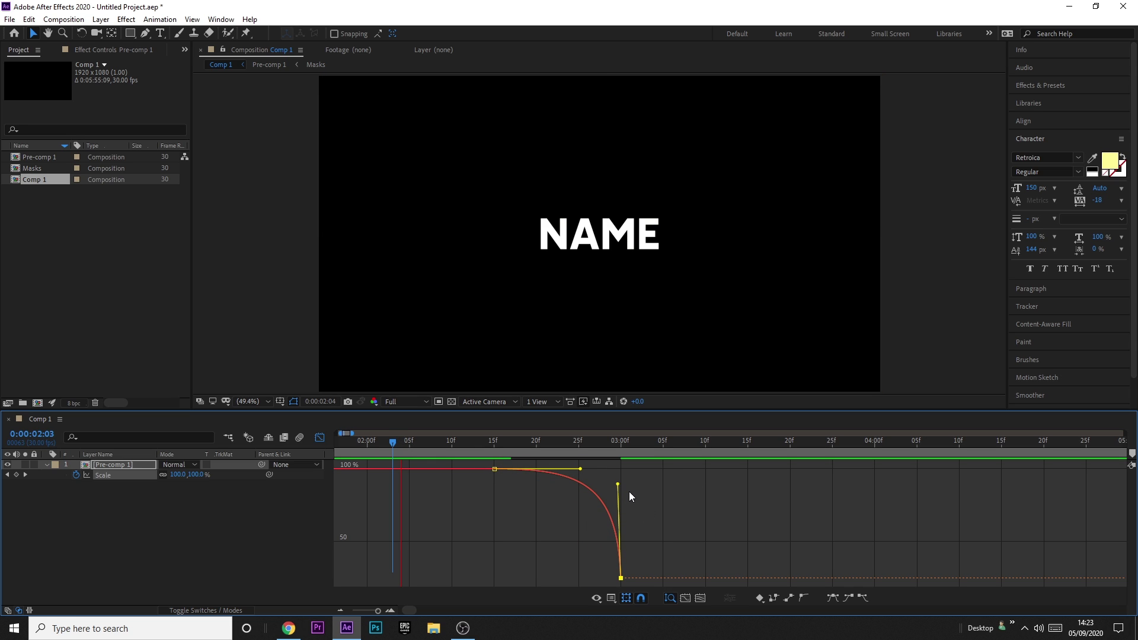
left_click(426, 441)
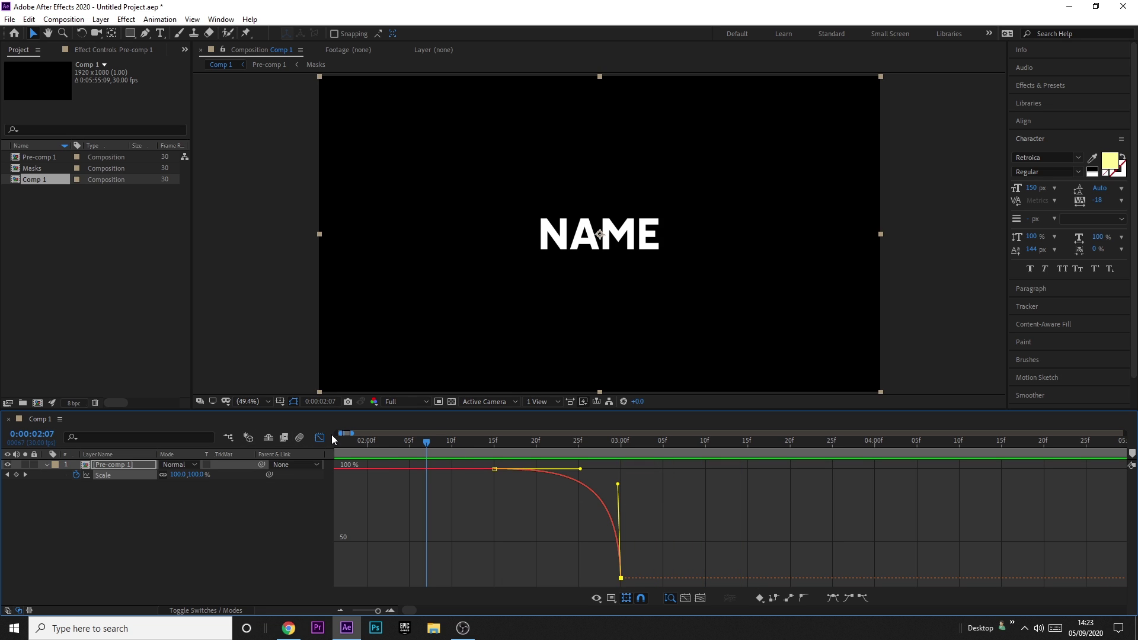
Close the Graph Editor and return to the layer bars with all the Scale keyframes in view.
left_click(319, 437)
key("semicolon")
key("equal")
key("equal")
key("equal")
key("equal")
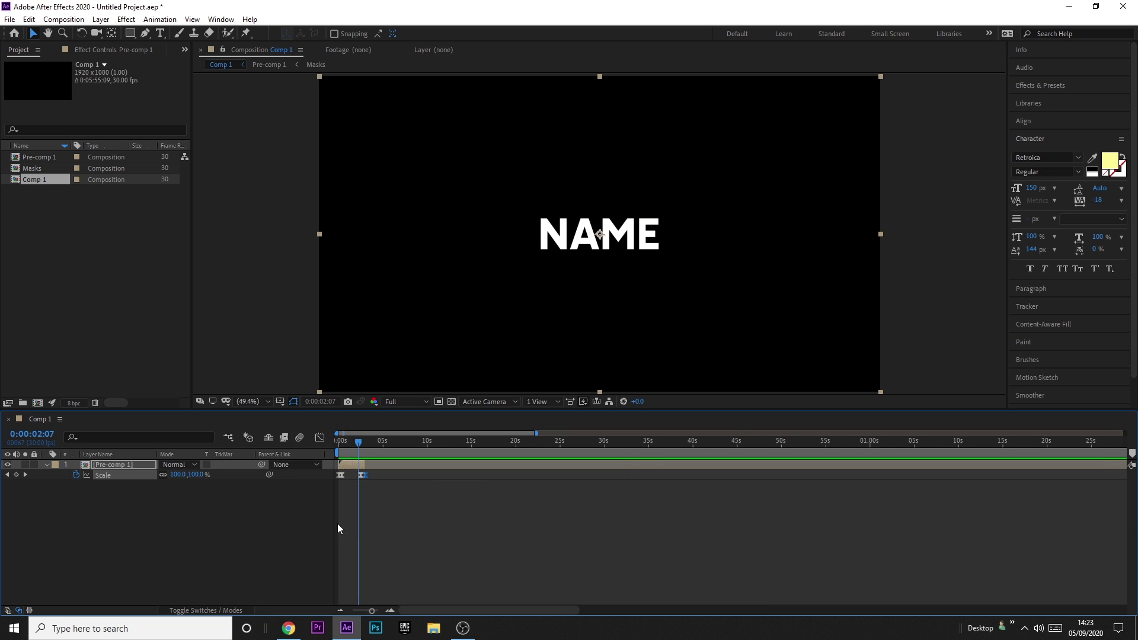